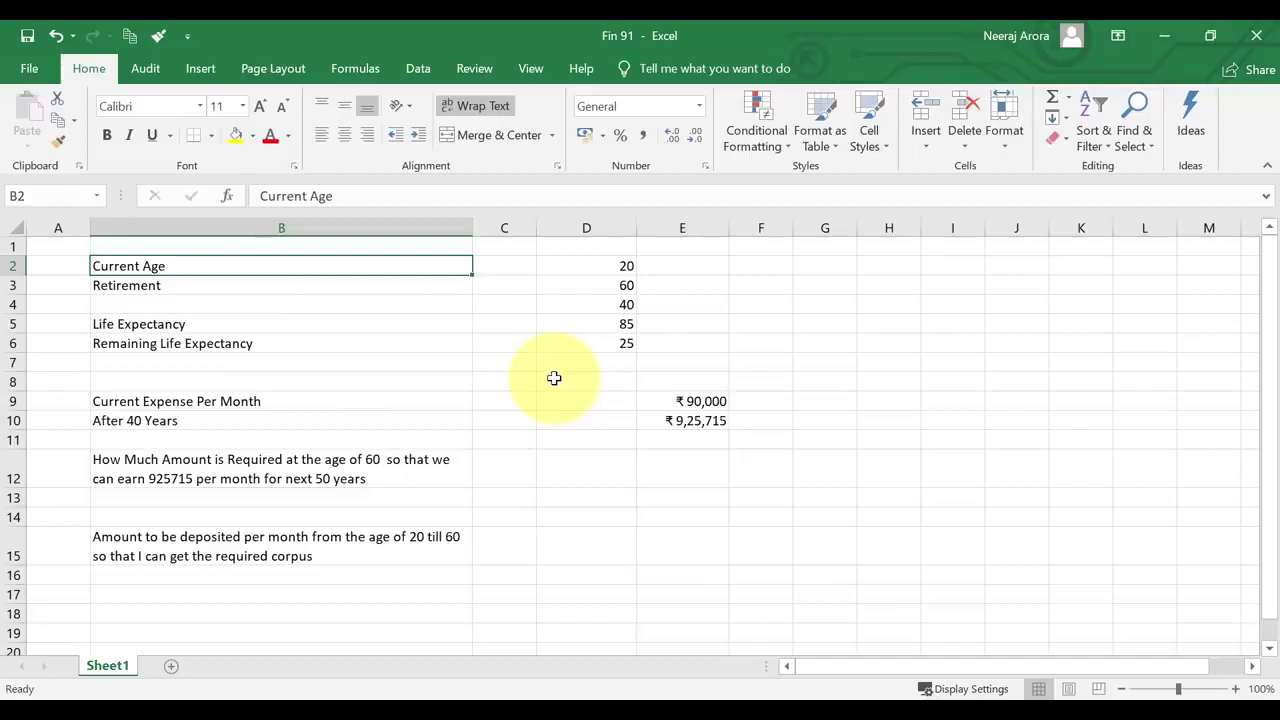
# Make the years-until-retirement value in cell D4 bold.
pyautogui.press('Right')
pyautogui.press('Right')
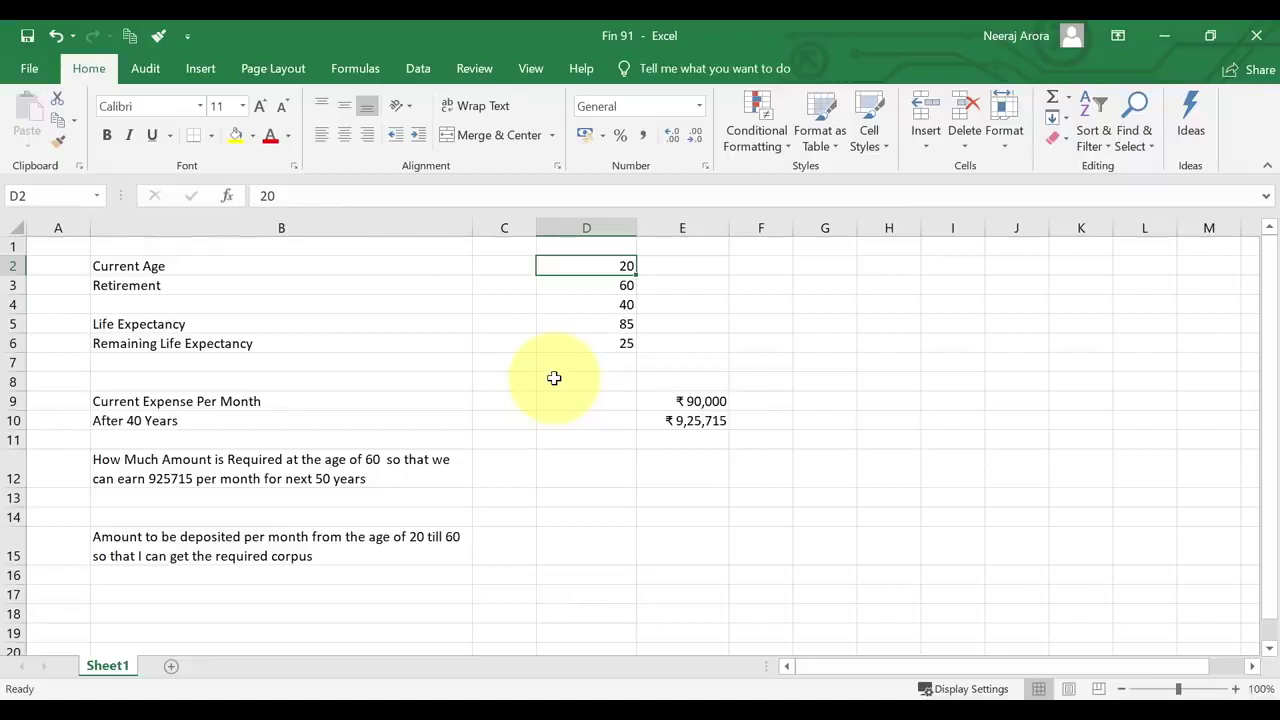
pyautogui.press('Down')
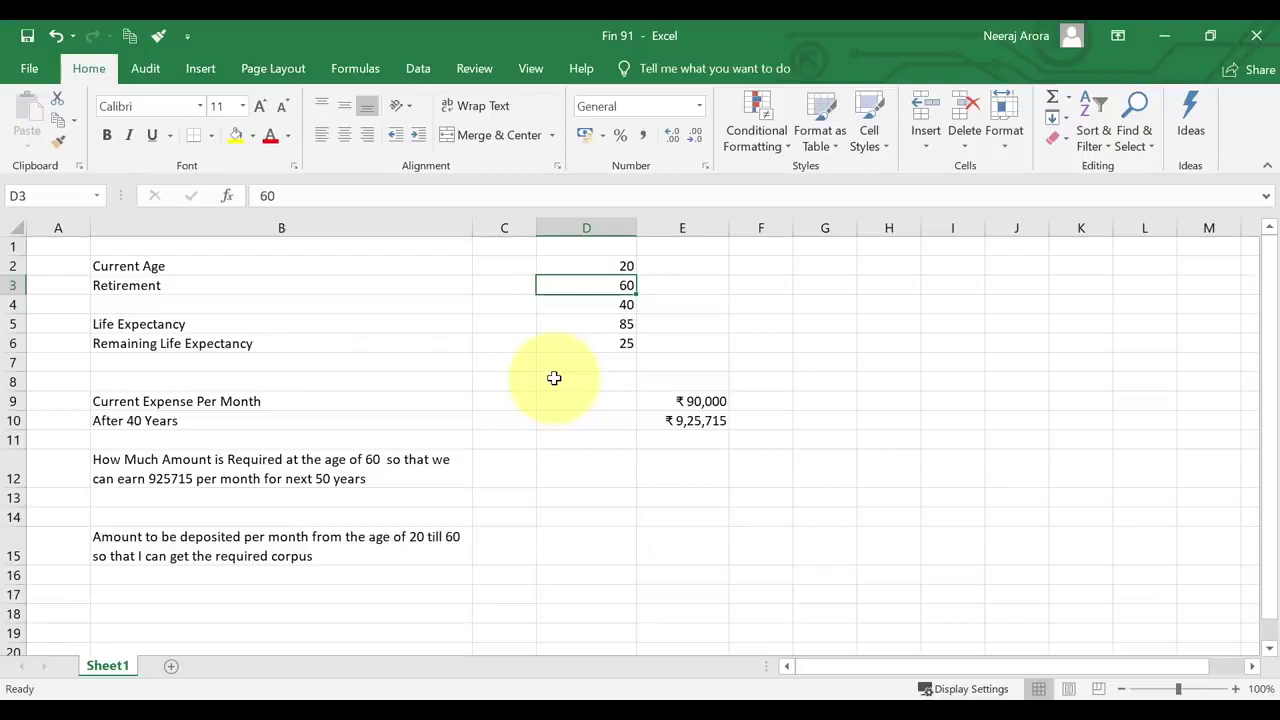
pyautogui.press('Down')
pyautogui.press('Up')
pyautogui.press('Up')
pyautogui.press('Down')
pyautogui.press('Down')
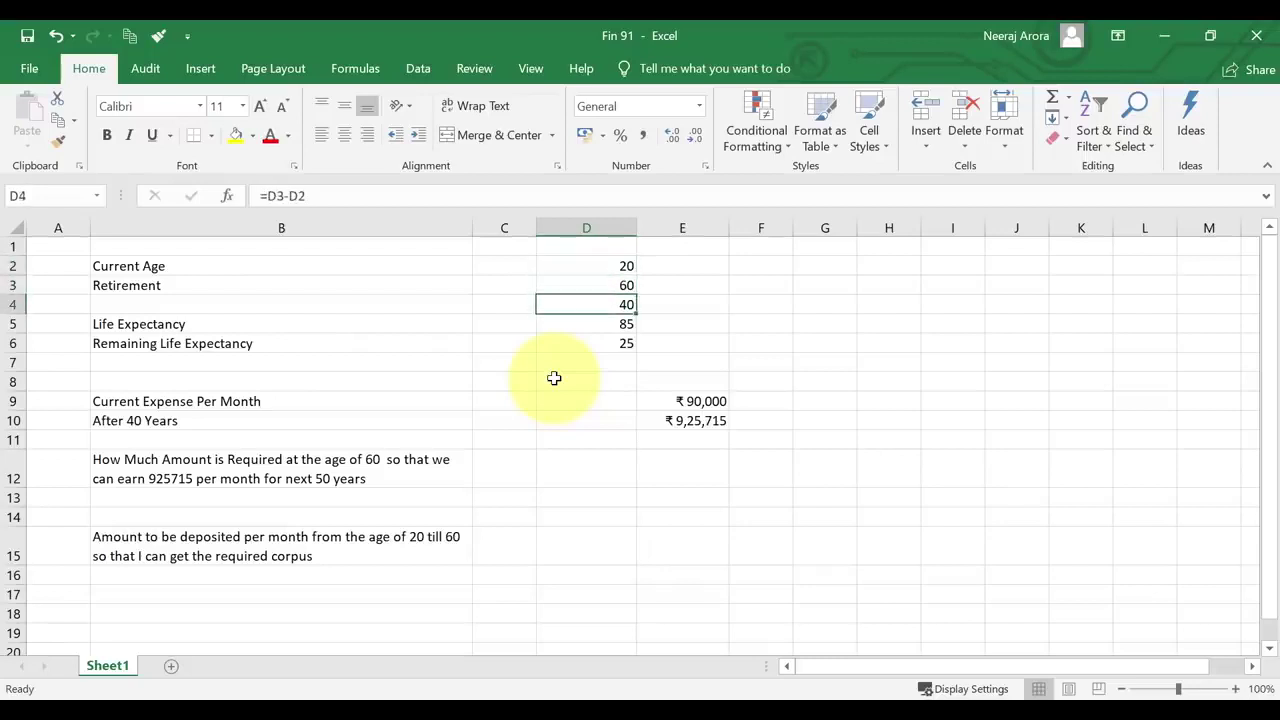
pyautogui.hotkey('ctrl', 'b')
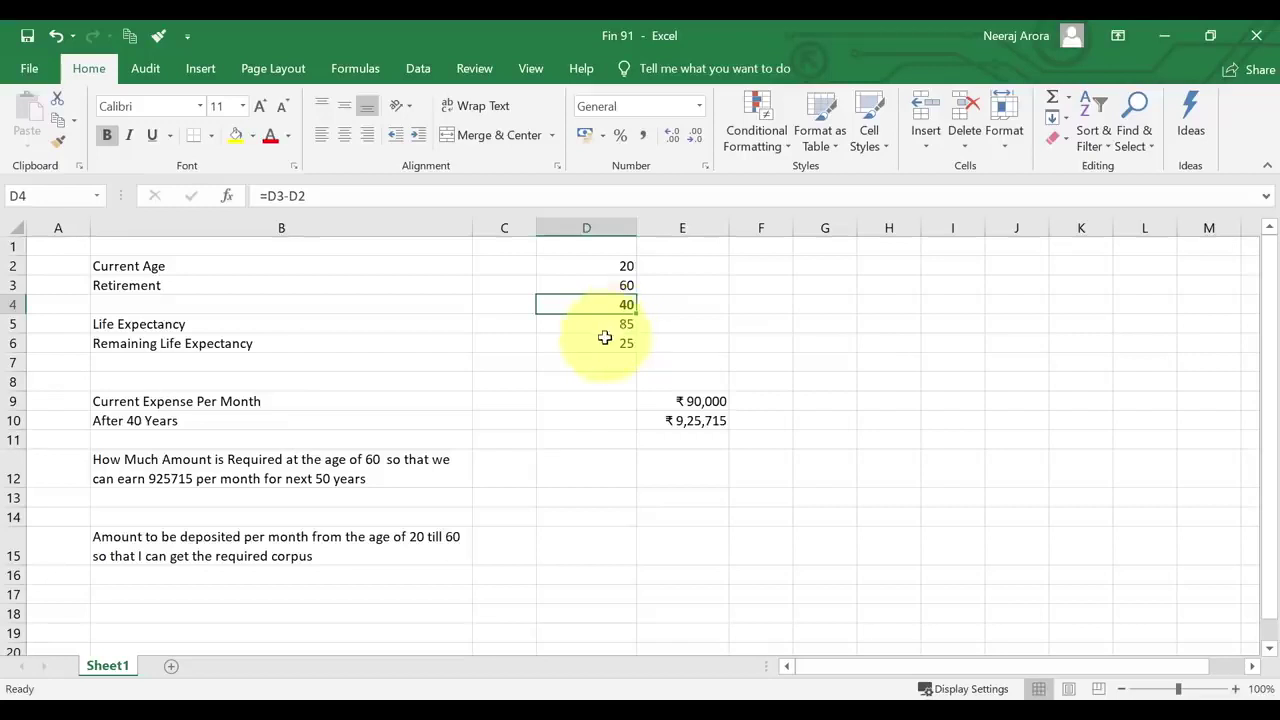
# Change the label in cell B6 to "Remaining Life After Retirement".
pyautogui.click(319, 342)
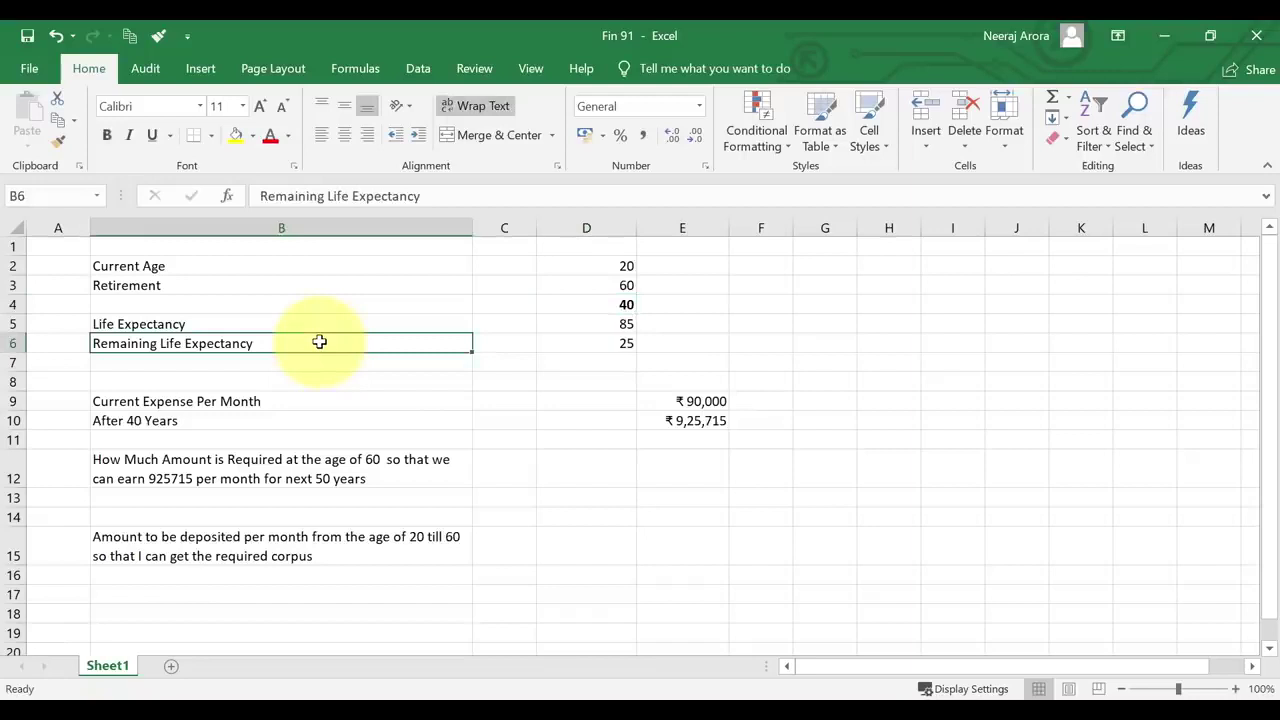
pyautogui.write('Remaining ')
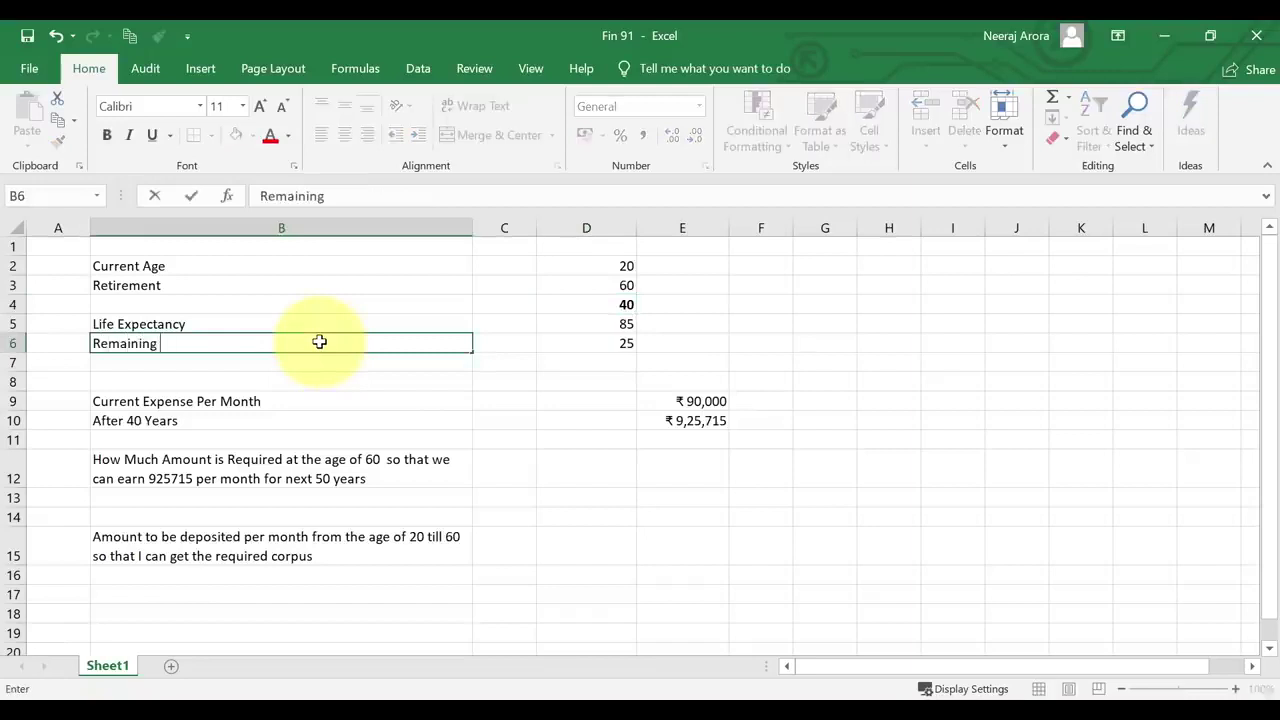
pyautogui.write('Life After Retur')
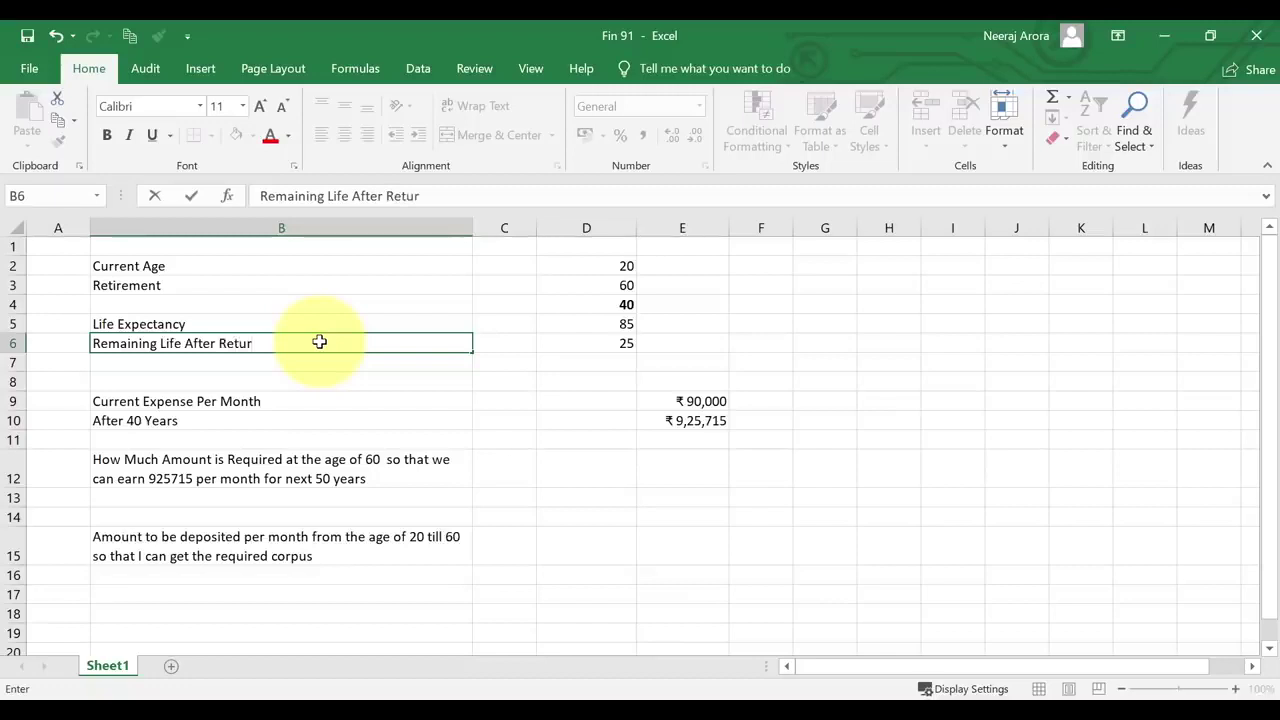
pyautogui.press('BackSpace')
pyautogui.press('BackSpace')
pyautogui.write('irement')
pyautogui.press('Return')
# Make the remaining-life value in cell D6 bold.
pyautogui.press('Up')
pyautogui.press('Right')
pyautogui.press('Right')
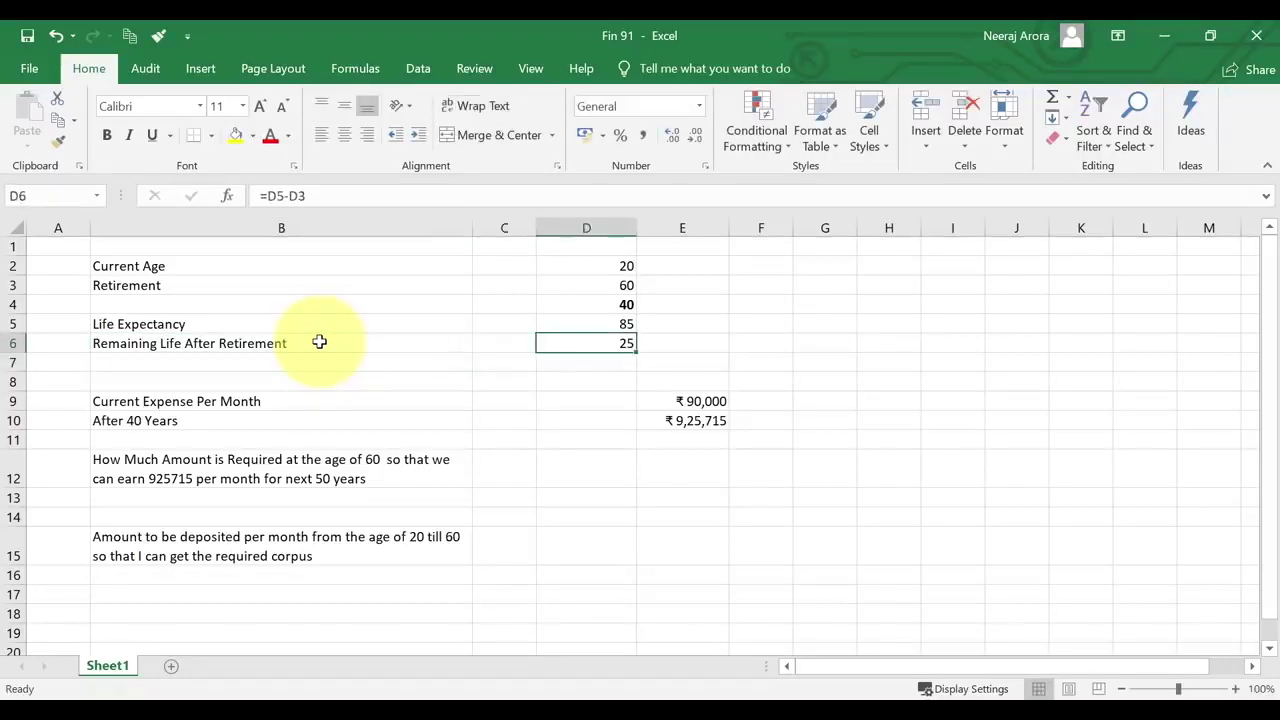
pyautogui.hotkey('ctrl', 'b')
# Review the years until retirement, life expectancy and remaining life after retirement in column D.
pyautogui.press('Up')
pyautogui.press('Up')
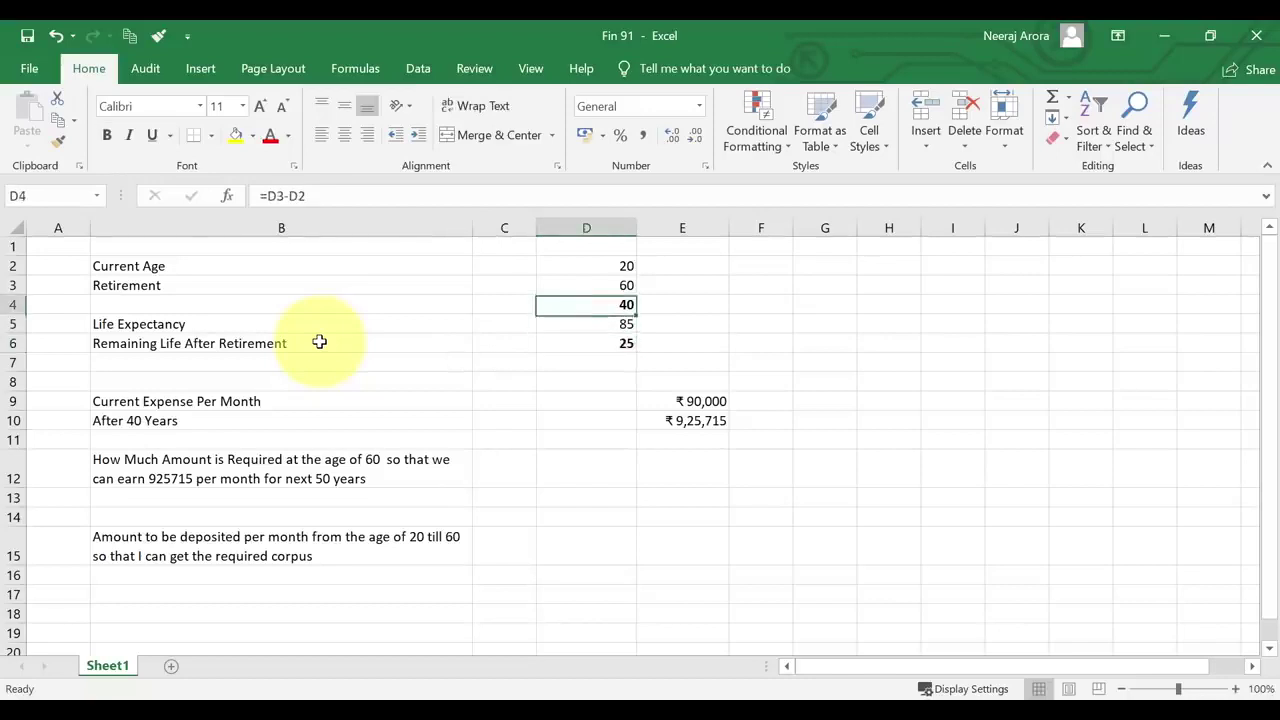
pyautogui.press('Right')
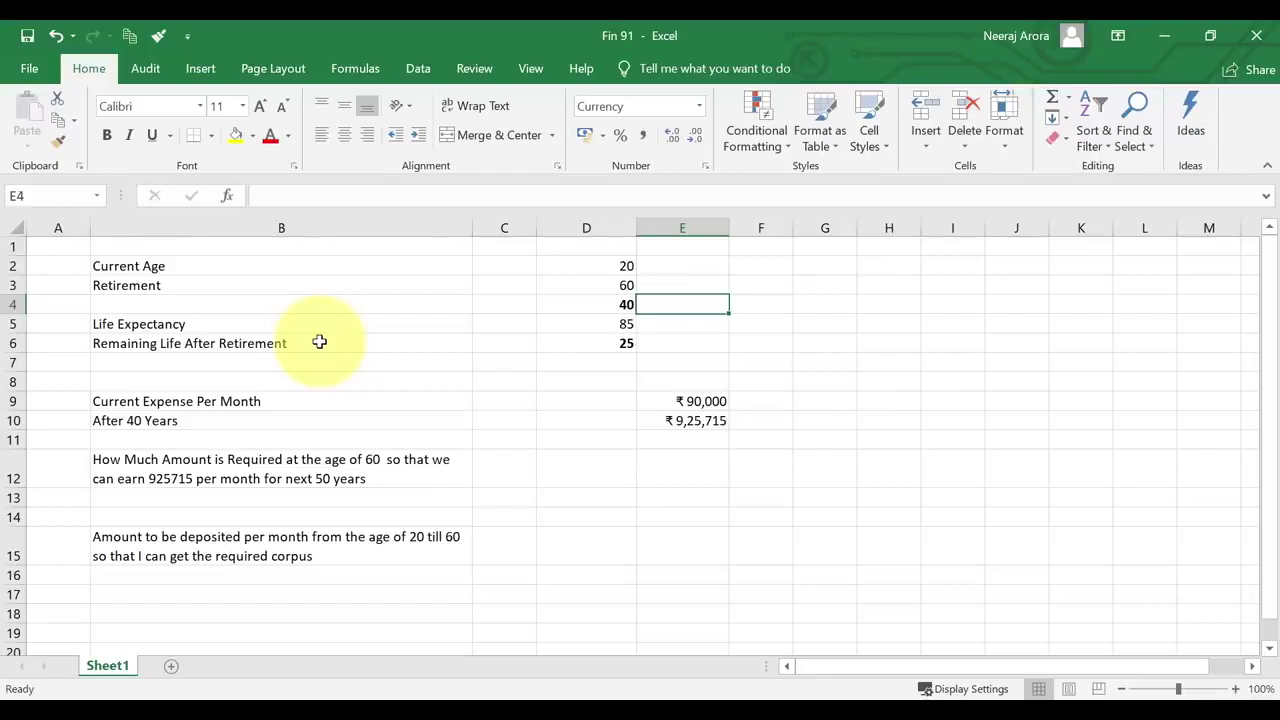
pyautogui.press('Down')
pyautogui.press('Down')
pyautogui.press('Left')
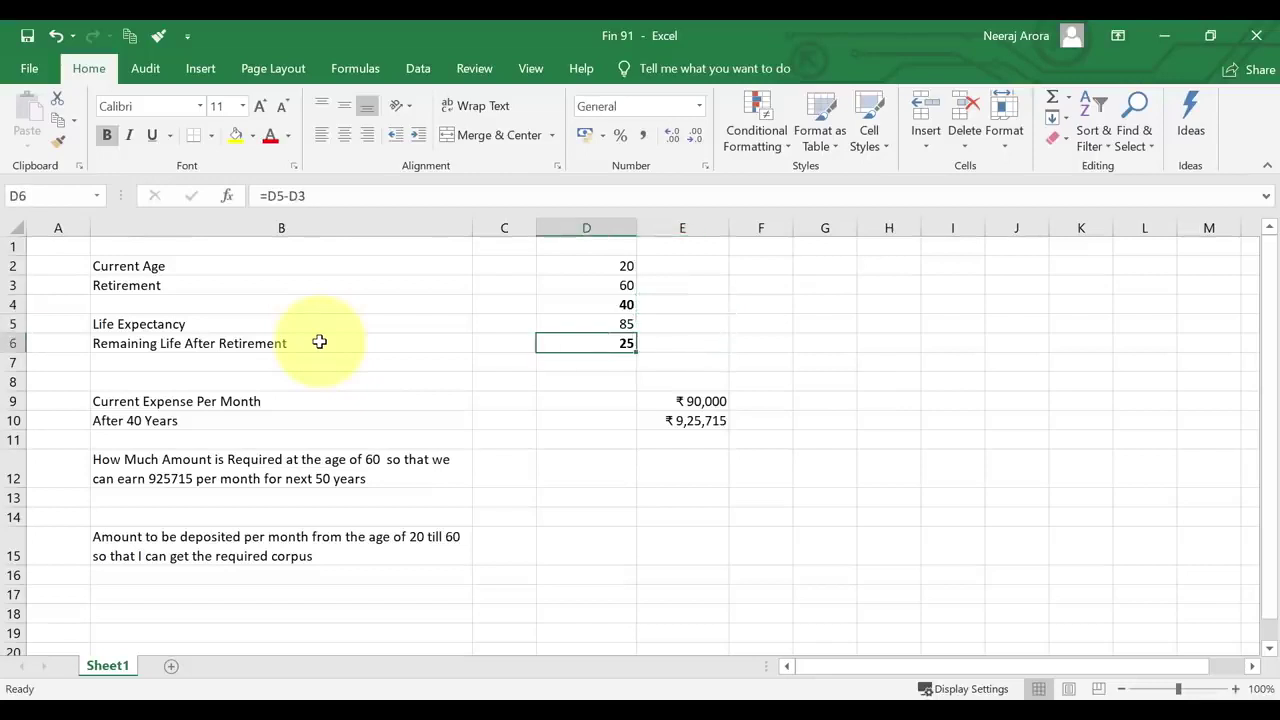
pyautogui.press('Up')
pyautogui.press('Up')
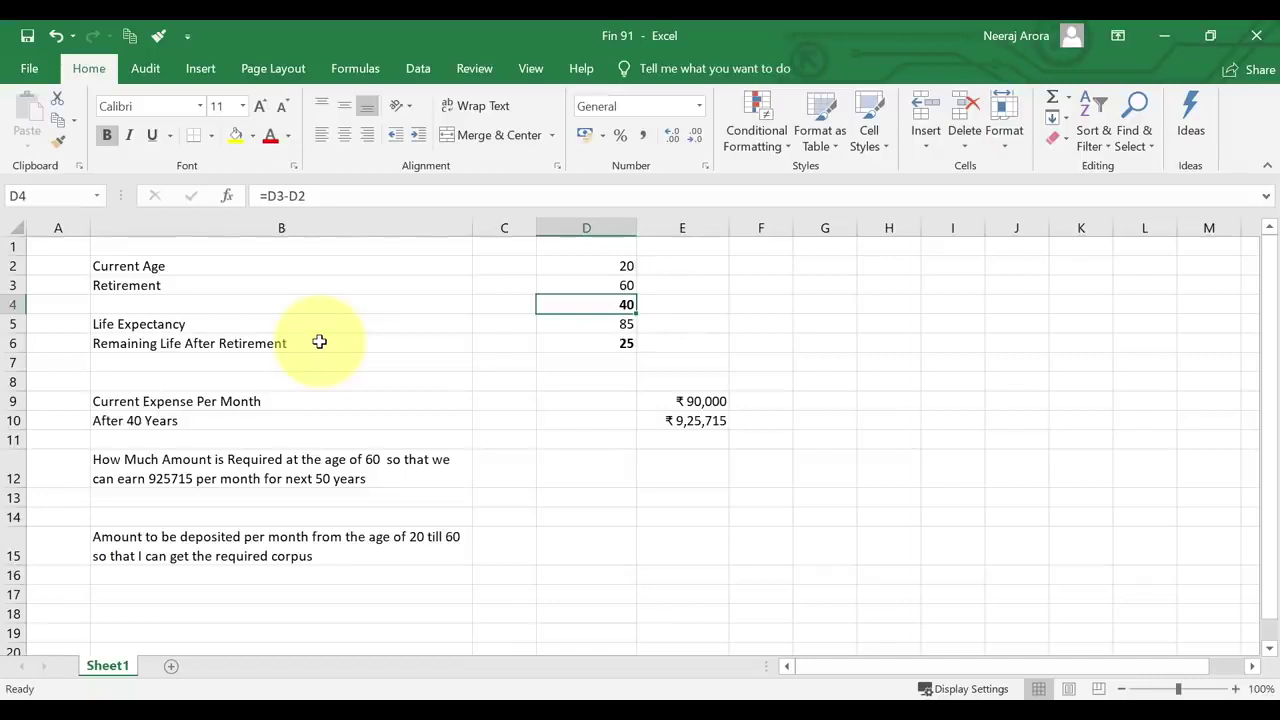
pyautogui.press('Down')
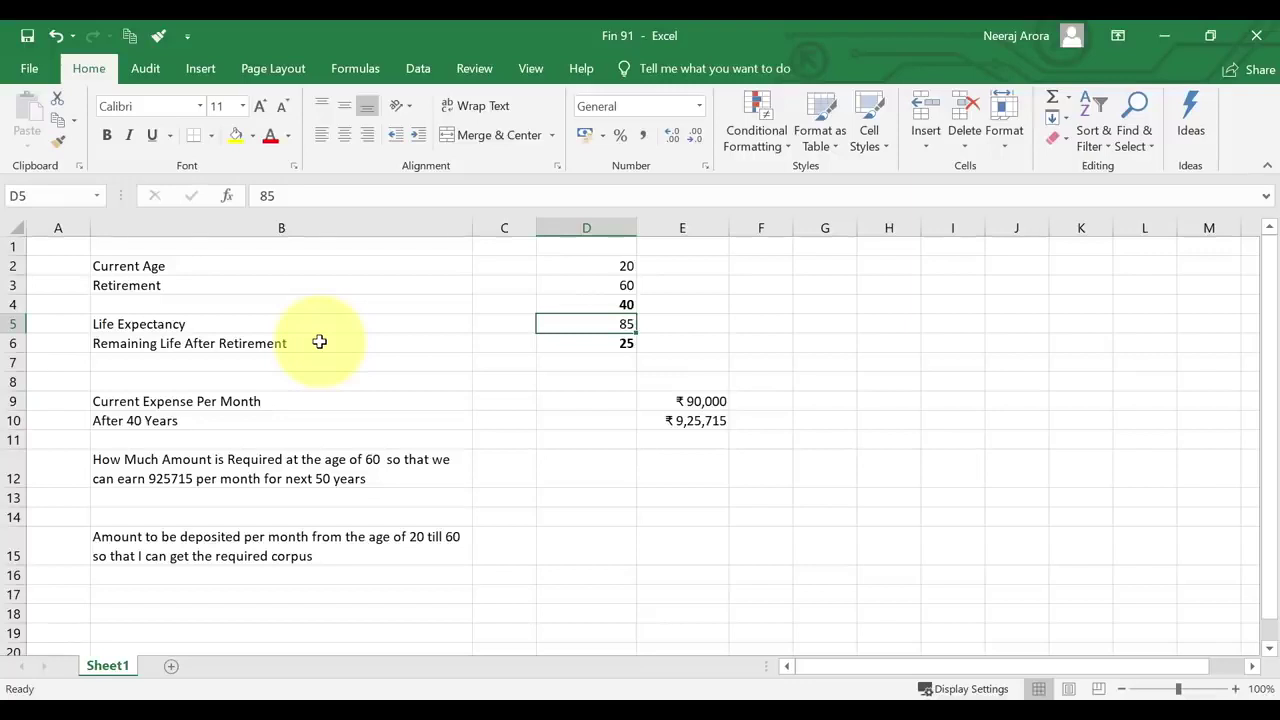
# Set the current expense per month in cell E9 to 50000.
pyautogui.press('Down')
pyautogui.press('Down')
pyautogui.press('Down')
pyautogui.press('Down')
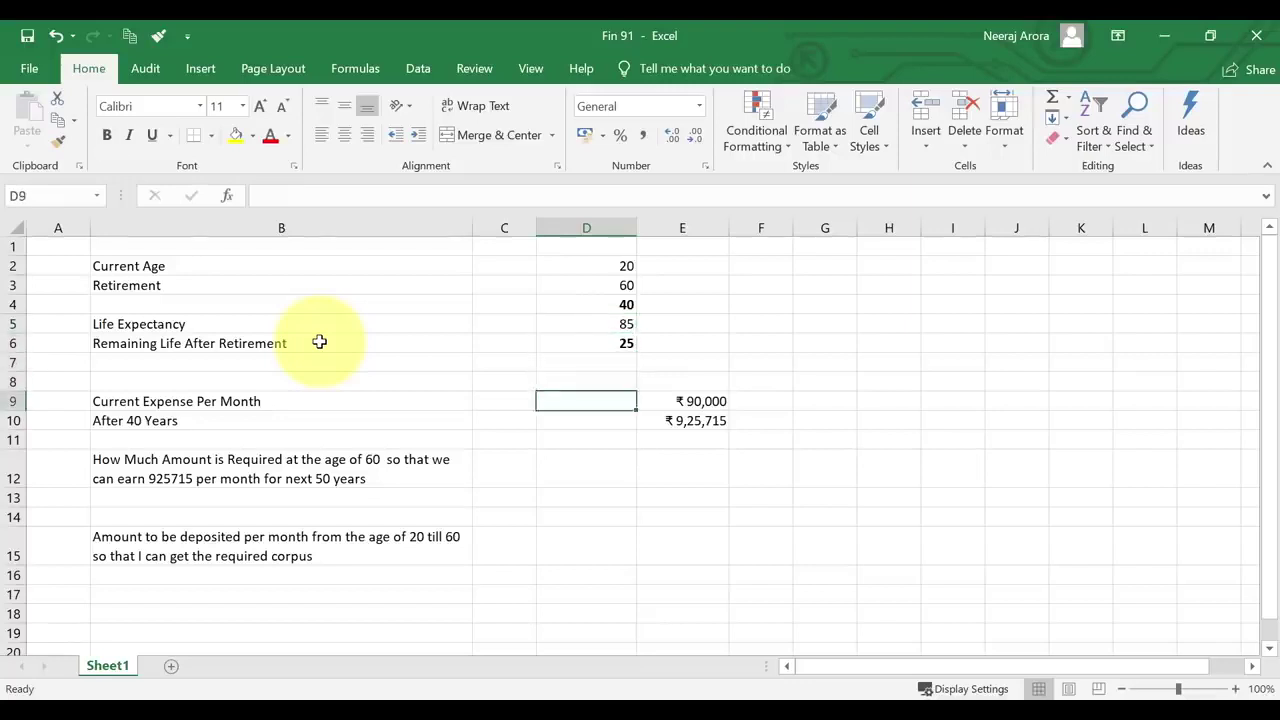
pyautogui.press('Left')
pyautogui.press('Left')
pyautogui.press('Left')
pyautogui.press('Right')
pyautogui.press('Right')
pyautogui.press('Right')
pyautogui.press('Right')
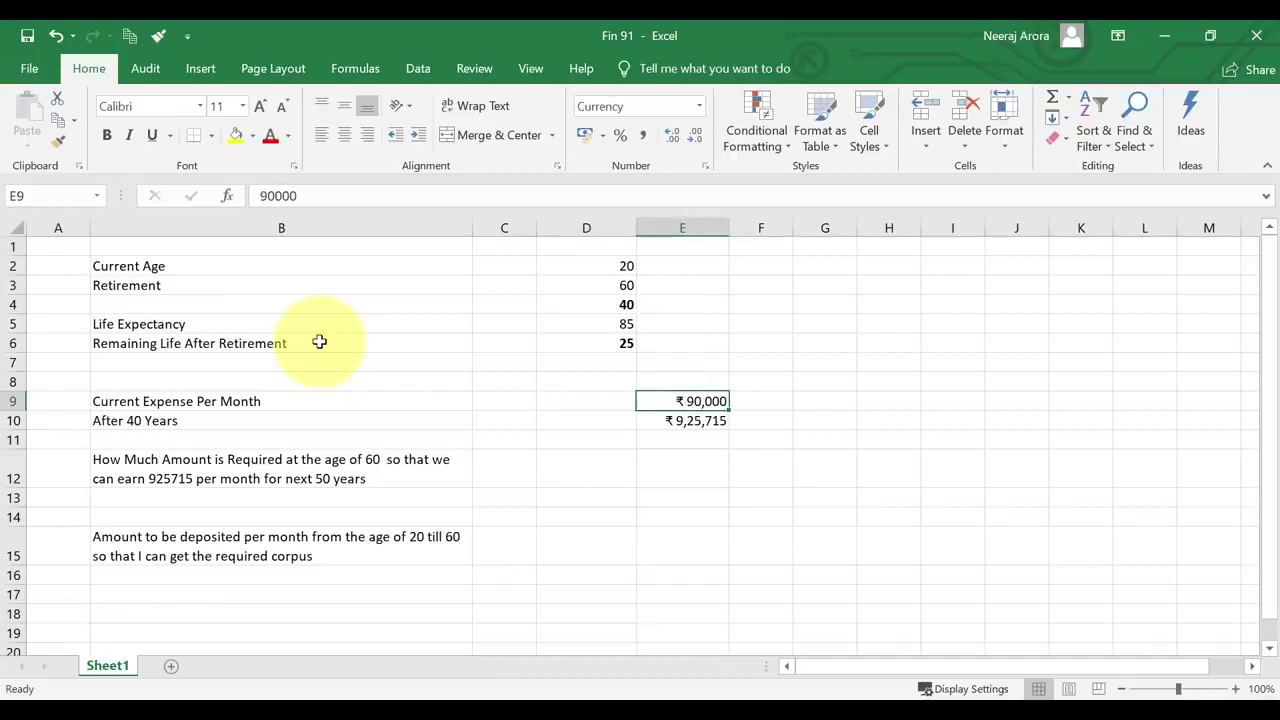
pyautogui.write('50000')
pyautogui.press('Return')
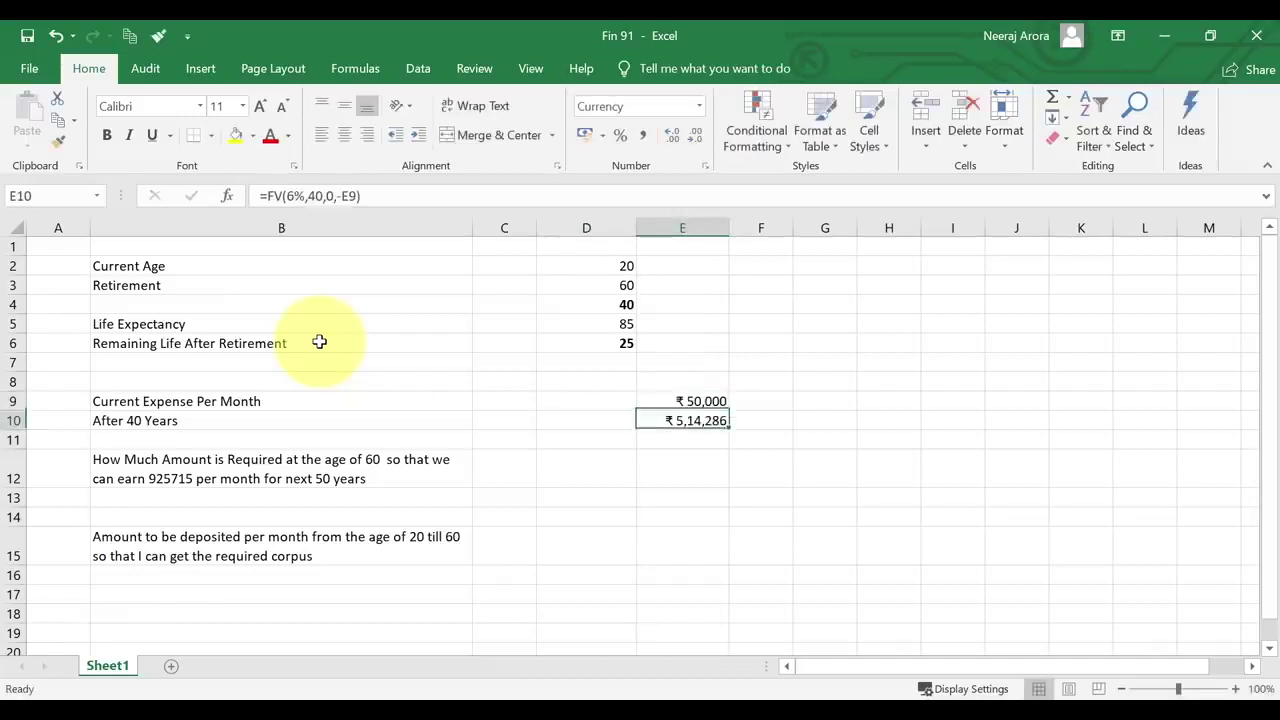
# Set the current expense per month in cell E9 to 90000.
pyautogui.press('Up')
pyautogui.press('F2')
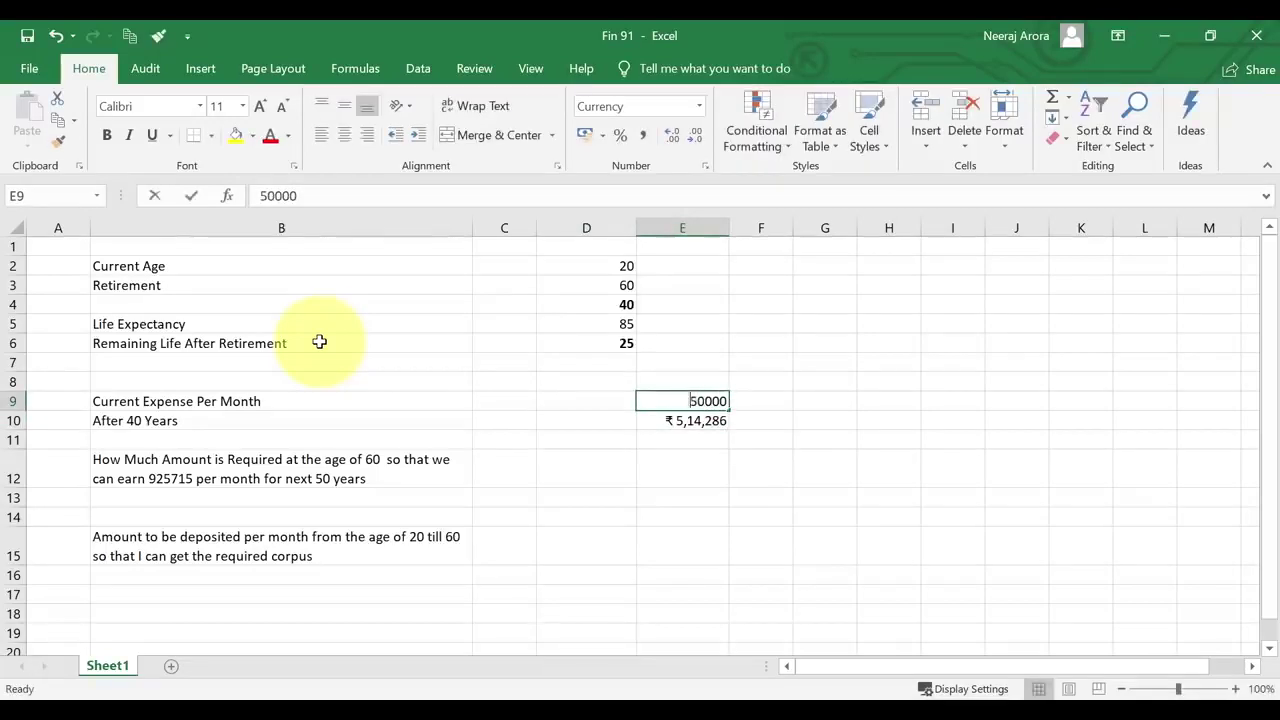
pyautogui.write('90000')
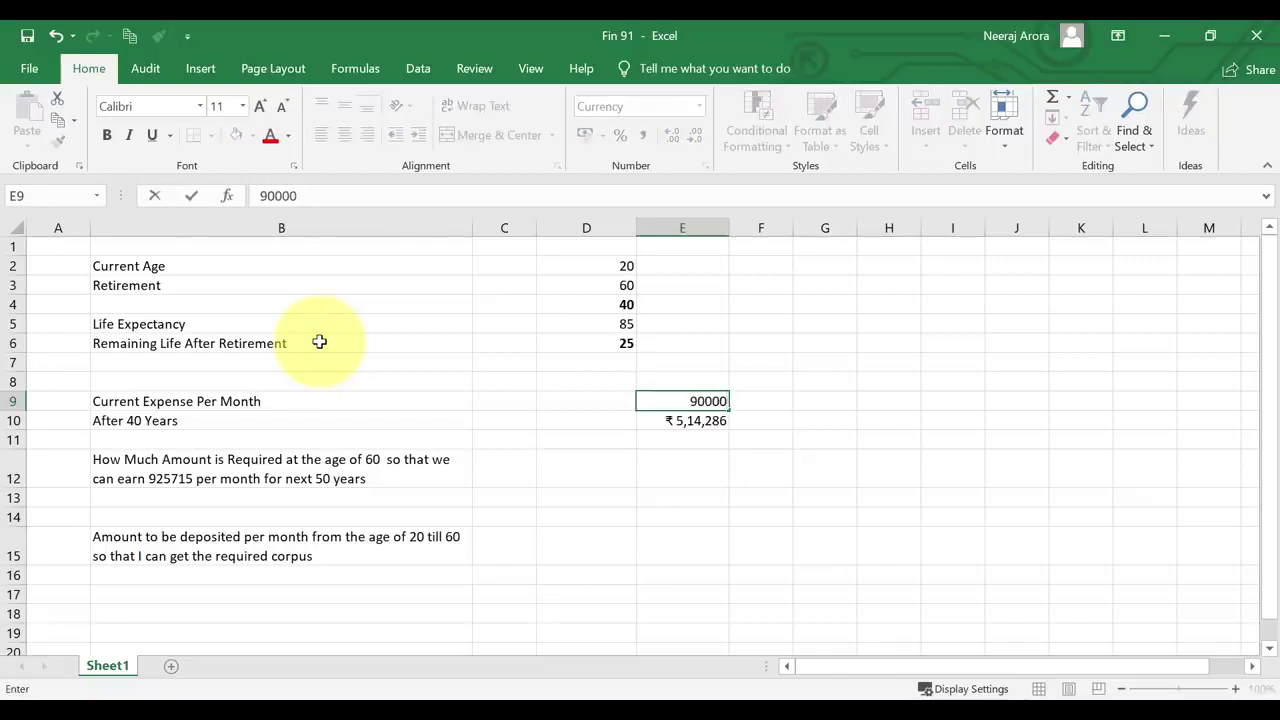
pyautogui.press('Return')
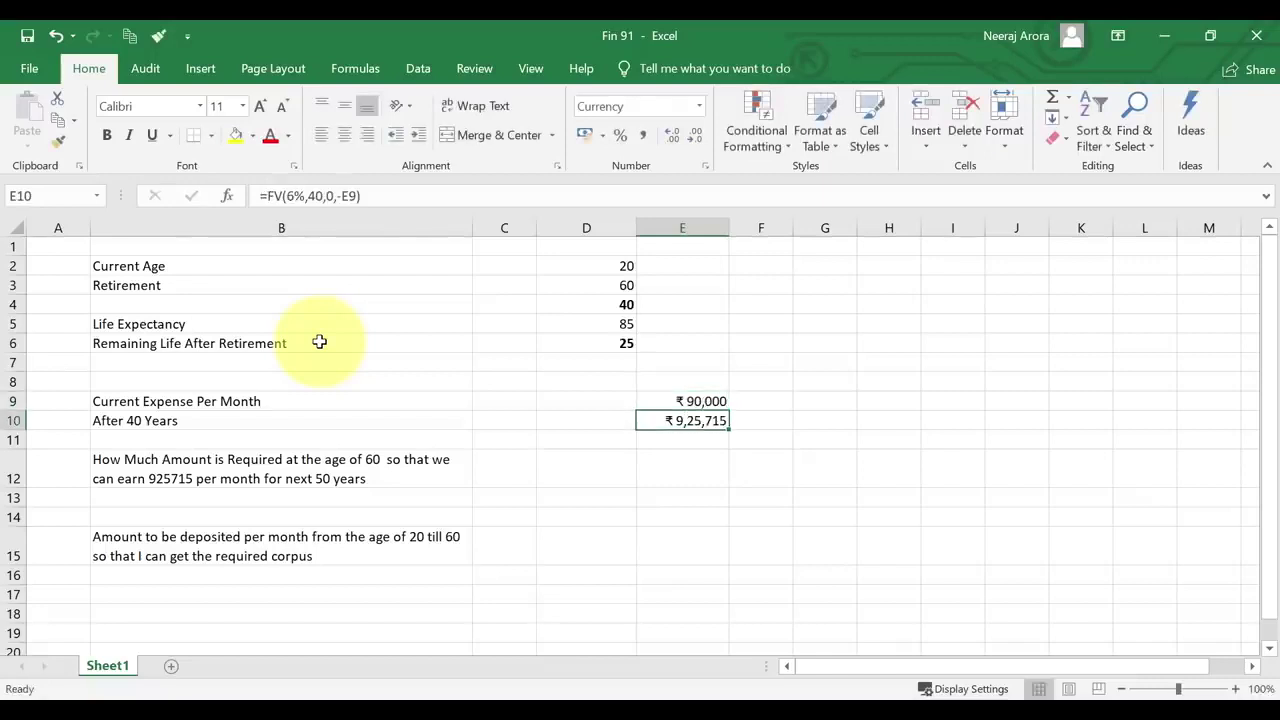
# Examine the current monthly expense in E9 and the future value formula for the expense after 40 years in E10.
pyautogui.press('Up')
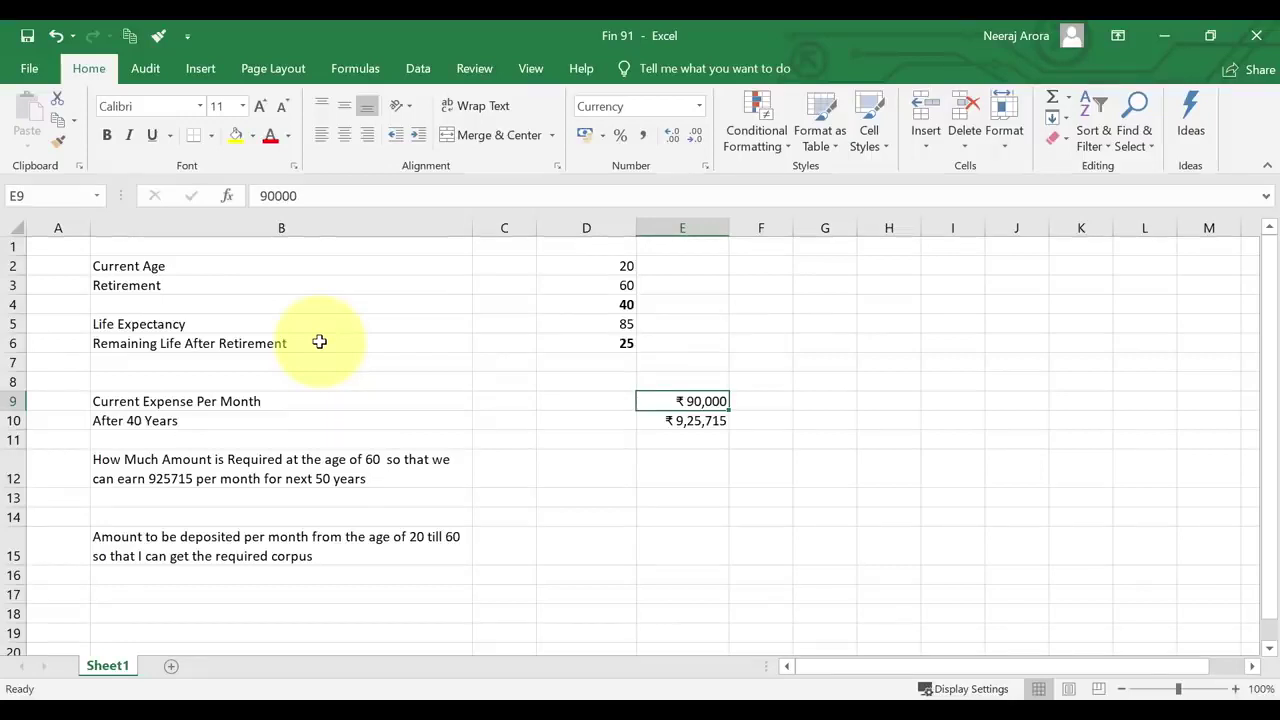
pyautogui.press('Left')
pyautogui.press('Right')
pyautogui.press('Down')
pyautogui.press('Left')
pyautogui.press('Right')
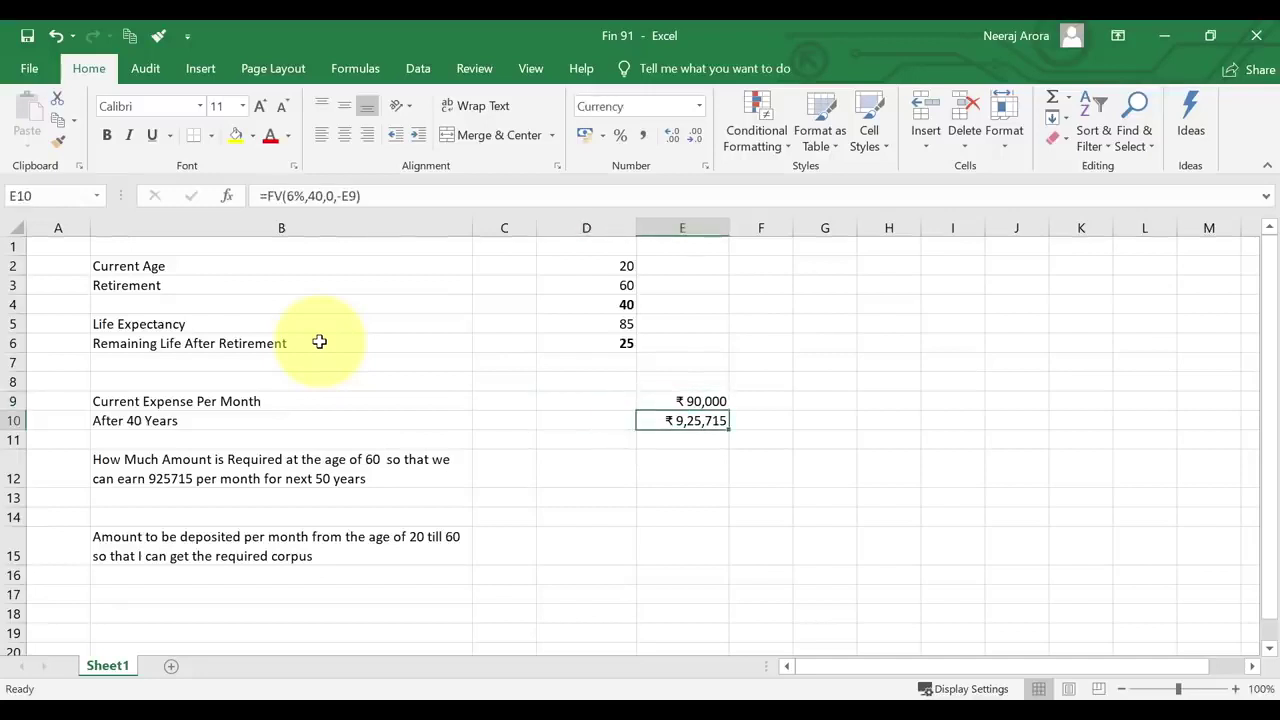
pyautogui.press('Up')
pyautogui.press('Down')
pyautogui.press('Up')
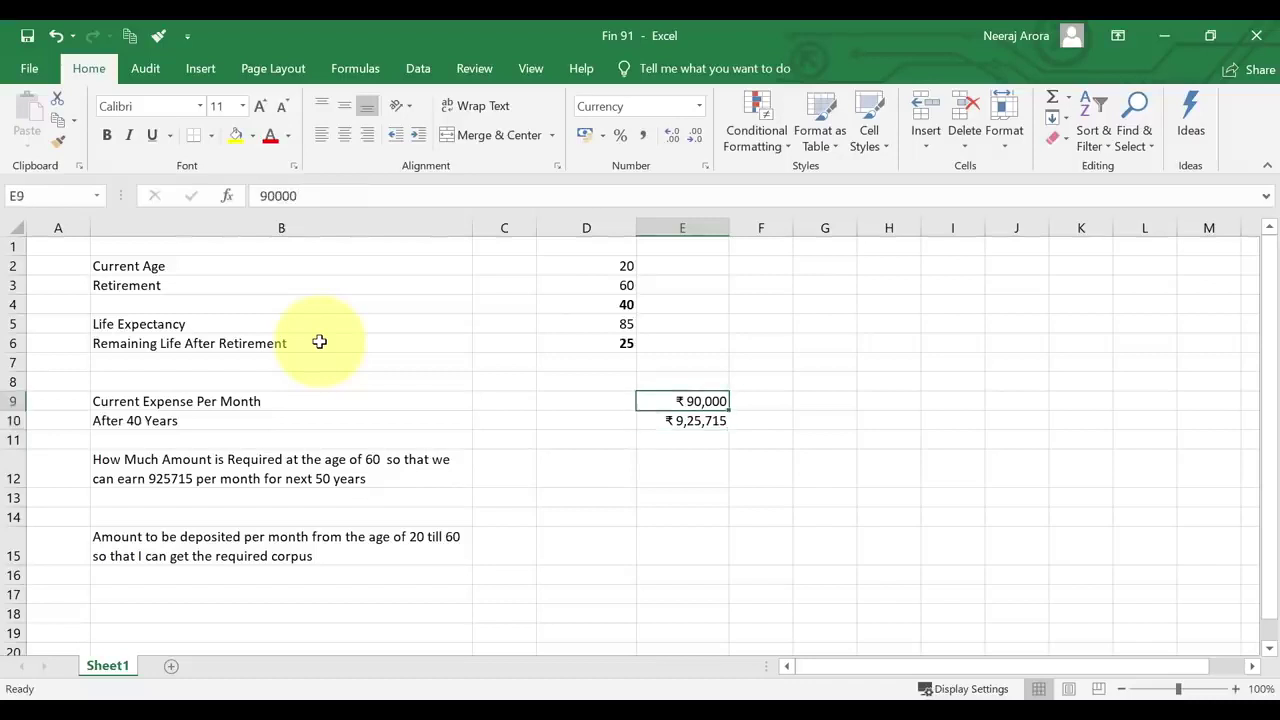
pyautogui.press('Down')
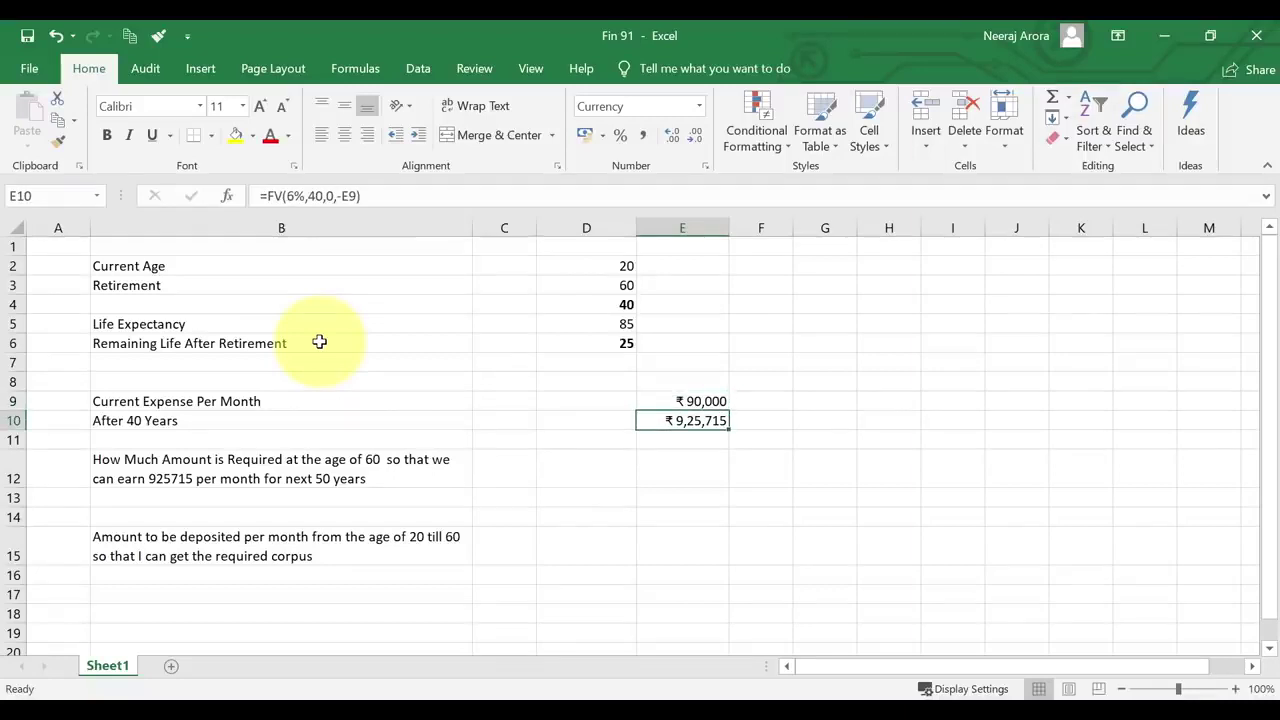
pyautogui.press('Down')
pyautogui.press('Up')
pyautogui.press('Left')
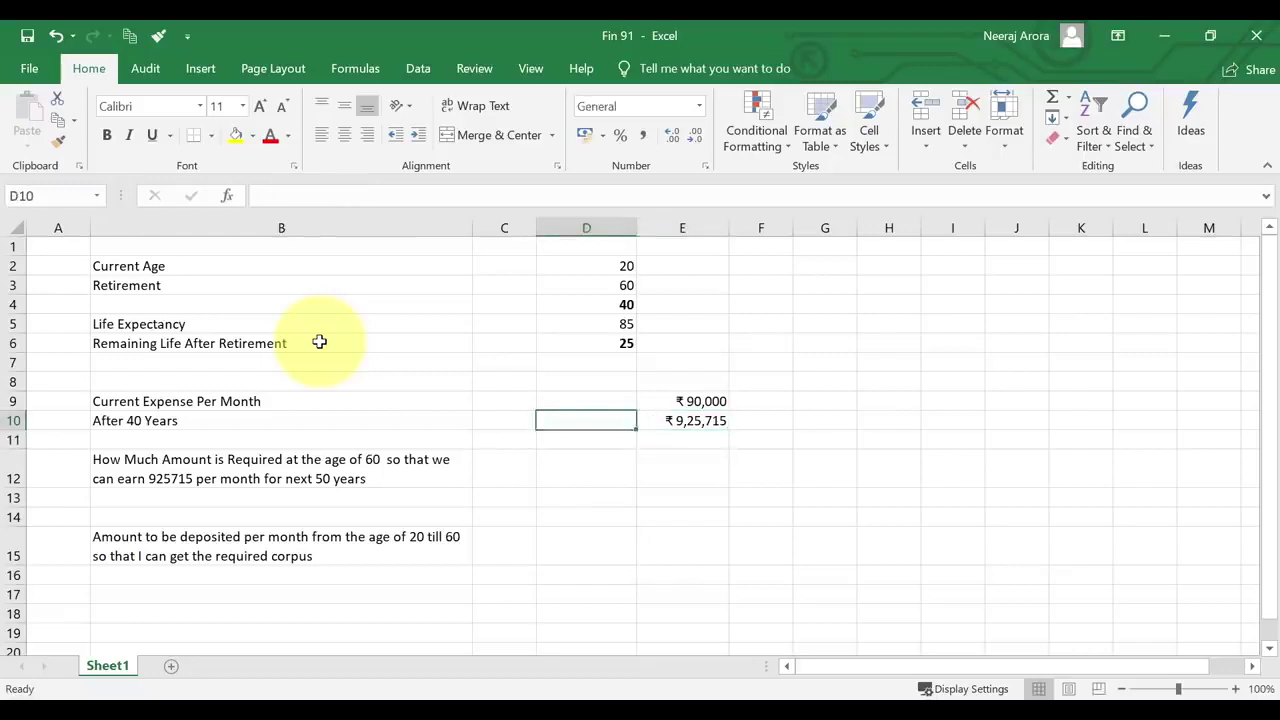
# Compare the life expectancy and remaining life after retirement in column D with the projected monthly expense in E10.
pyautogui.press('Up')
pyautogui.press('Up')
pyautogui.press('Up')
pyautogui.press('Up')
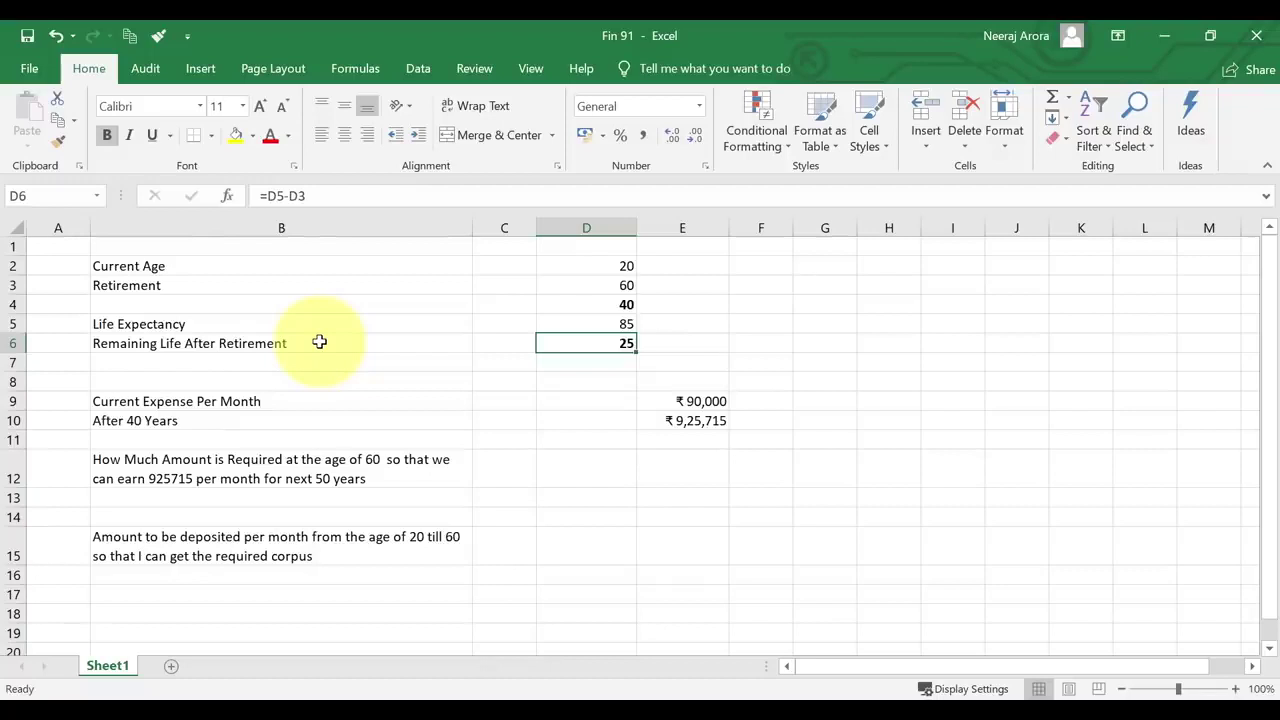
pyautogui.press('Down')
pyautogui.press('Down')
pyautogui.press('Down')
pyautogui.press('Down')
pyautogui.press('Right')
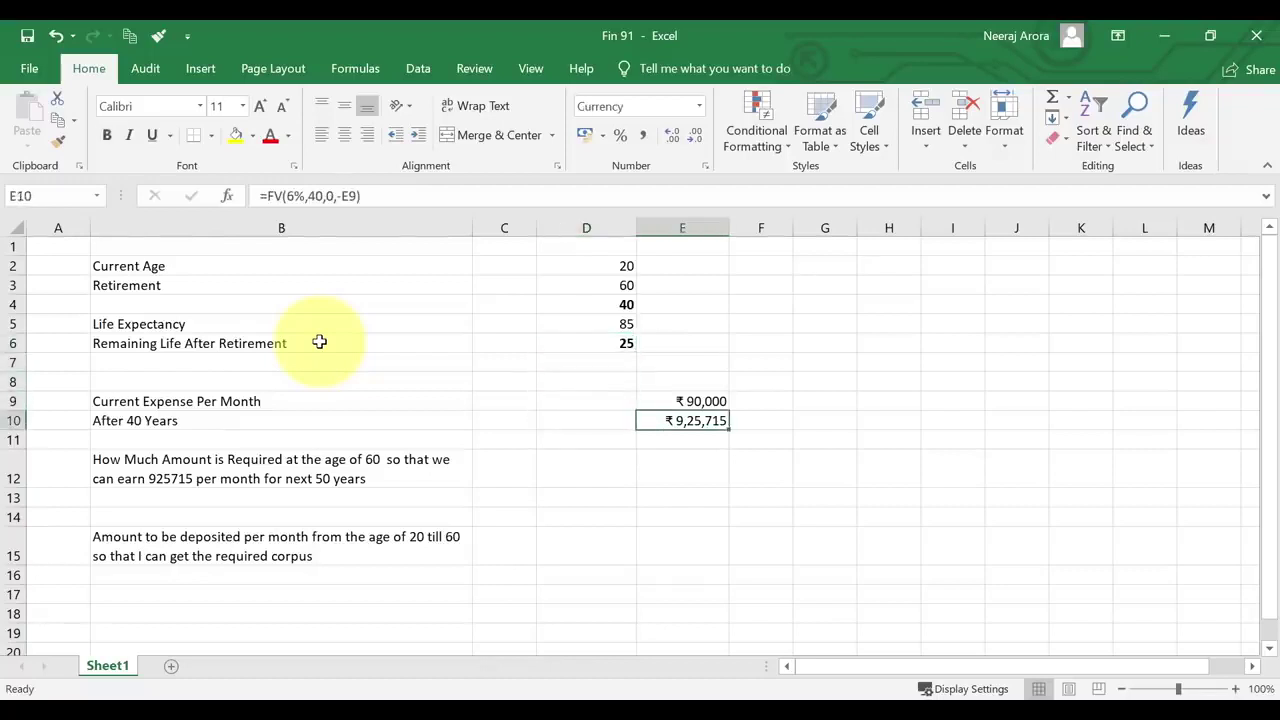
pyautogui.press('Left')
pyautogui.press('Up')
pyautogui.press('Up')
pyautogui.press('Up')
pyautogui.press('Up')
pyautogui.press('Up')
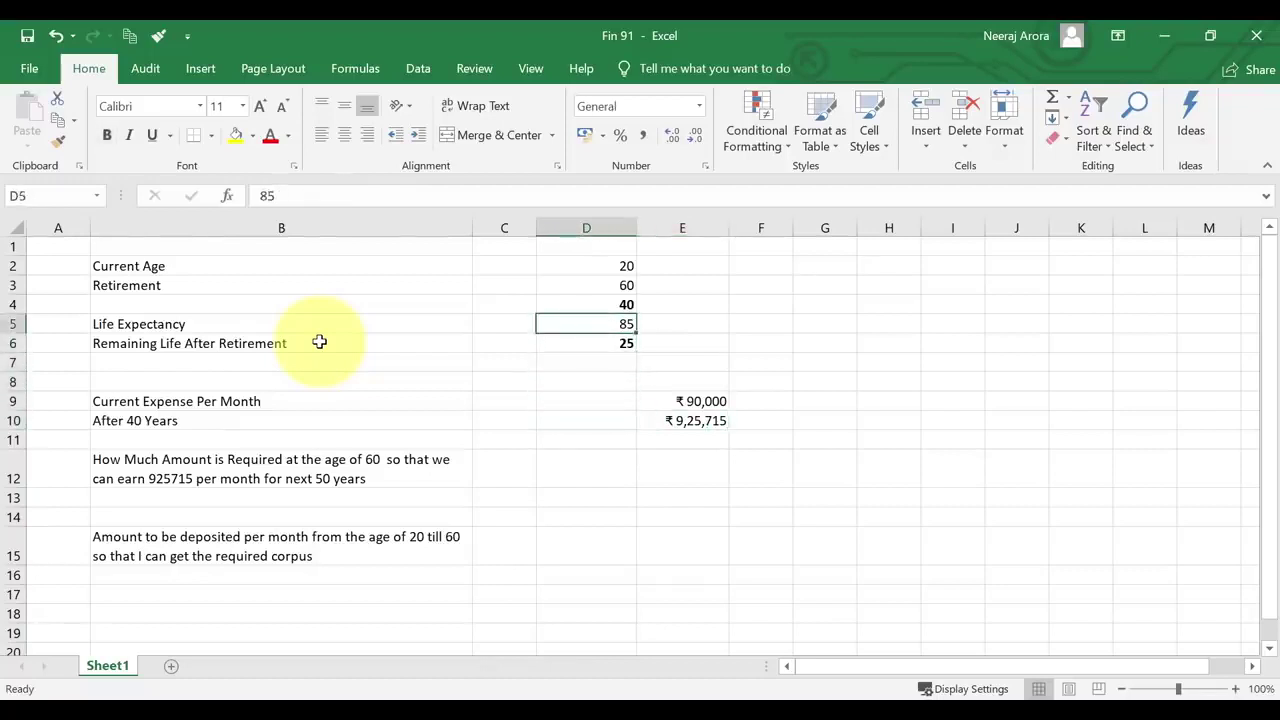
pyautogui.click(606, 343)
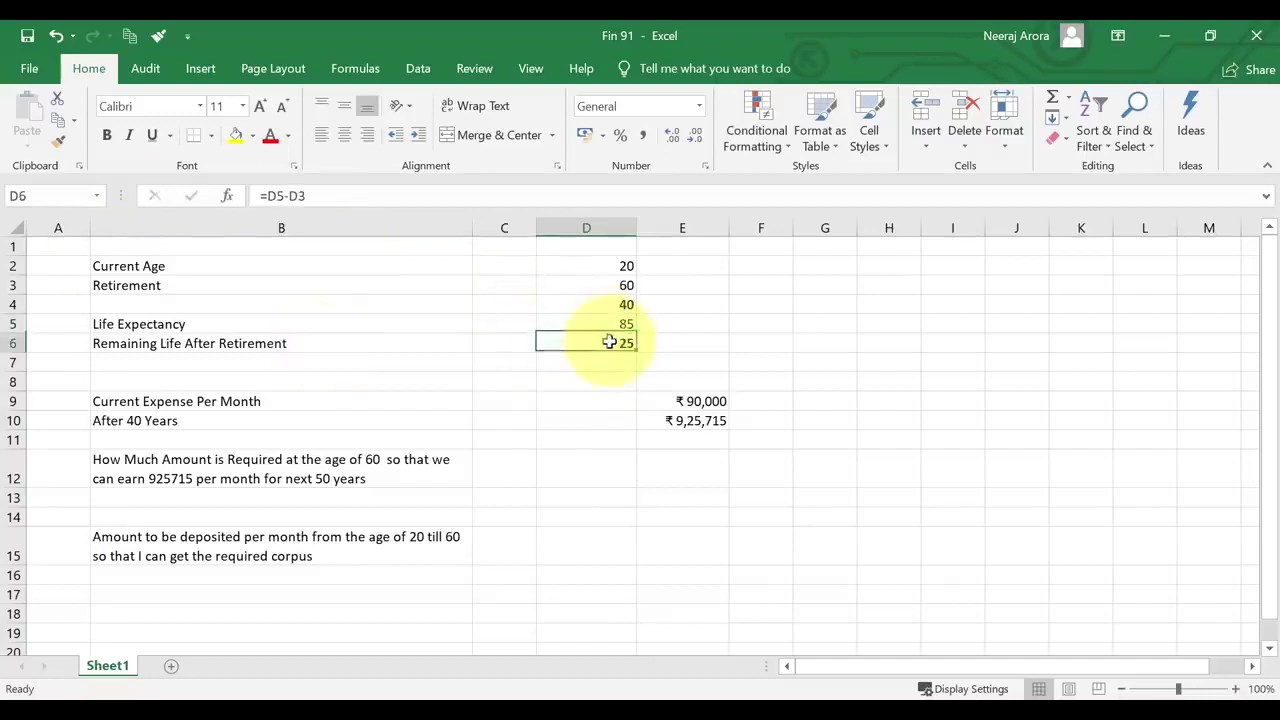
pyautogui.click(684, 421)
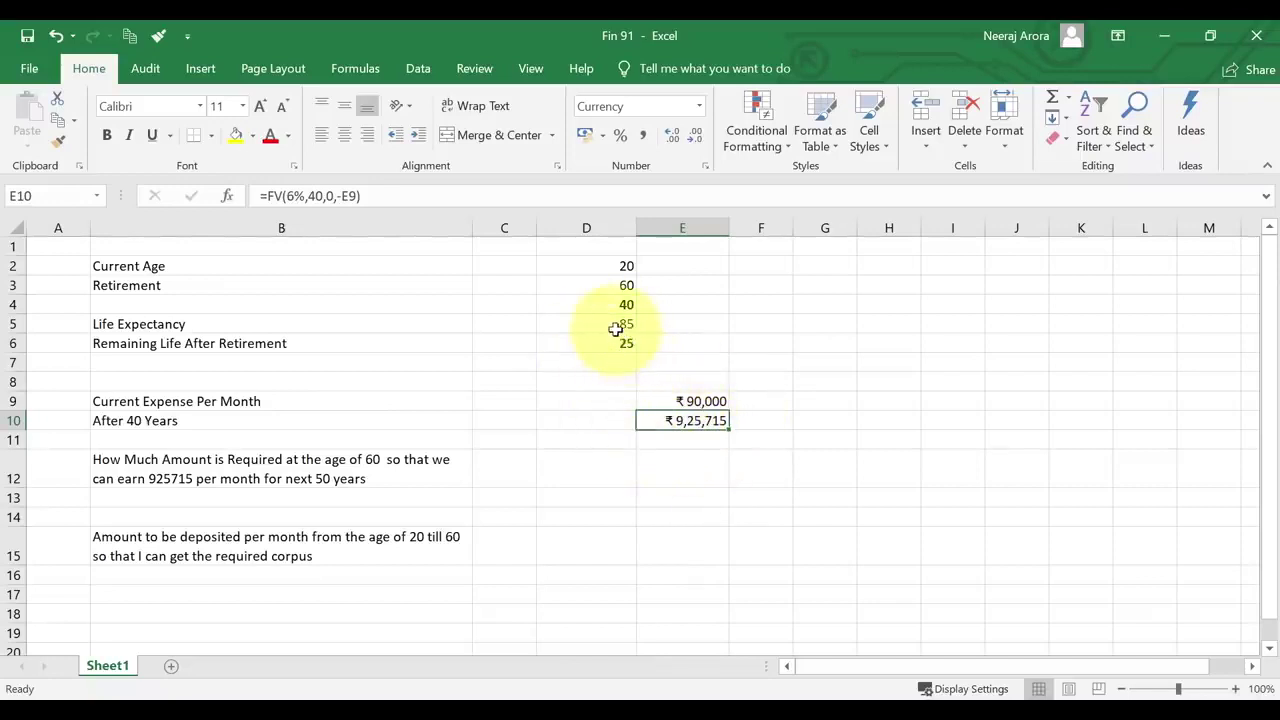
# Enter the label "CORPUS" in cell D12, beside the question about the amount required at age 60.
pyautogui.click(666, 472)
pyautogui.click(572, 462)
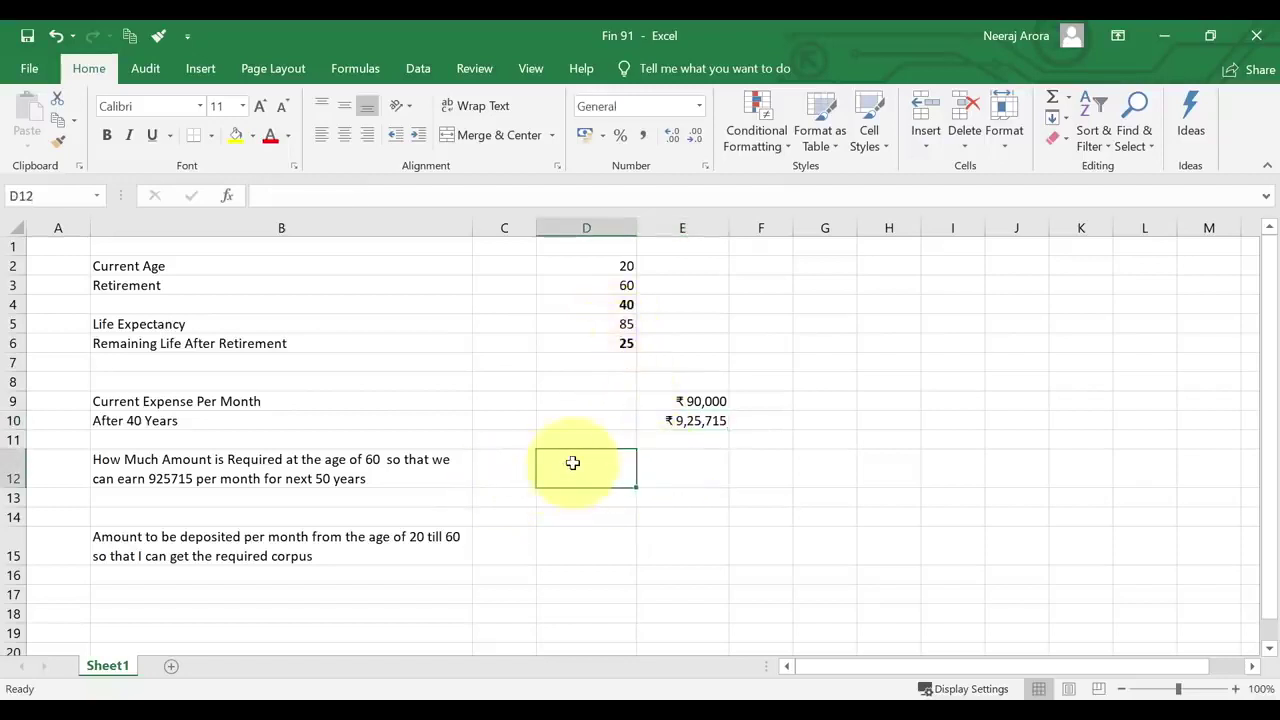
pyautogui.write('CORPUS')
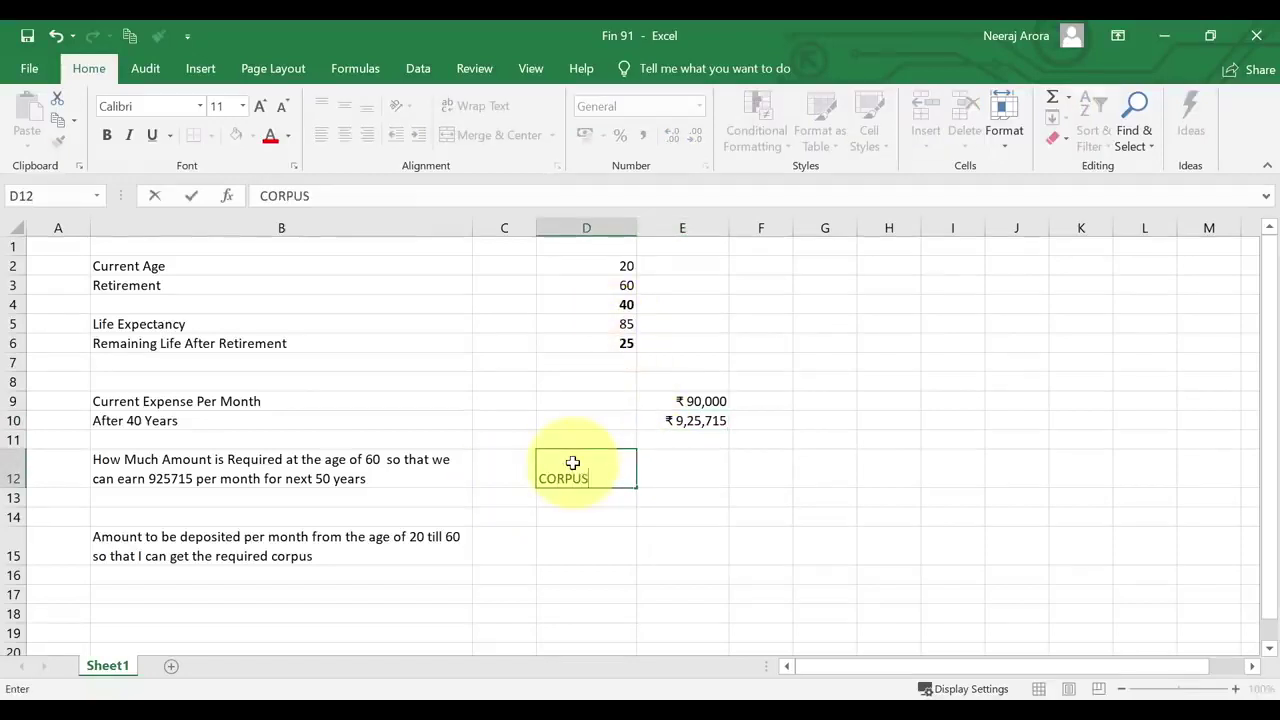
pyautogui.press('Return')
pyautogui.click(572, 462)
pyautogui.press('Right')
pyautogui.press('pagedown')
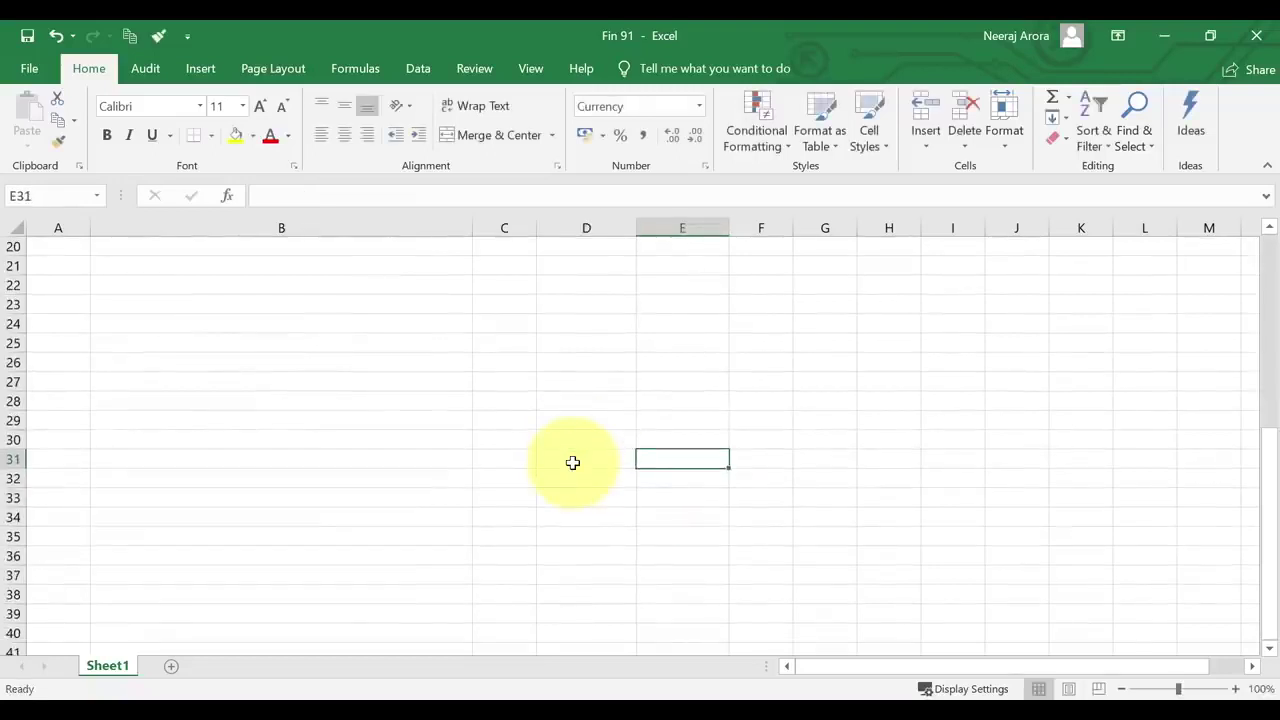
pyautogui.press('Up')
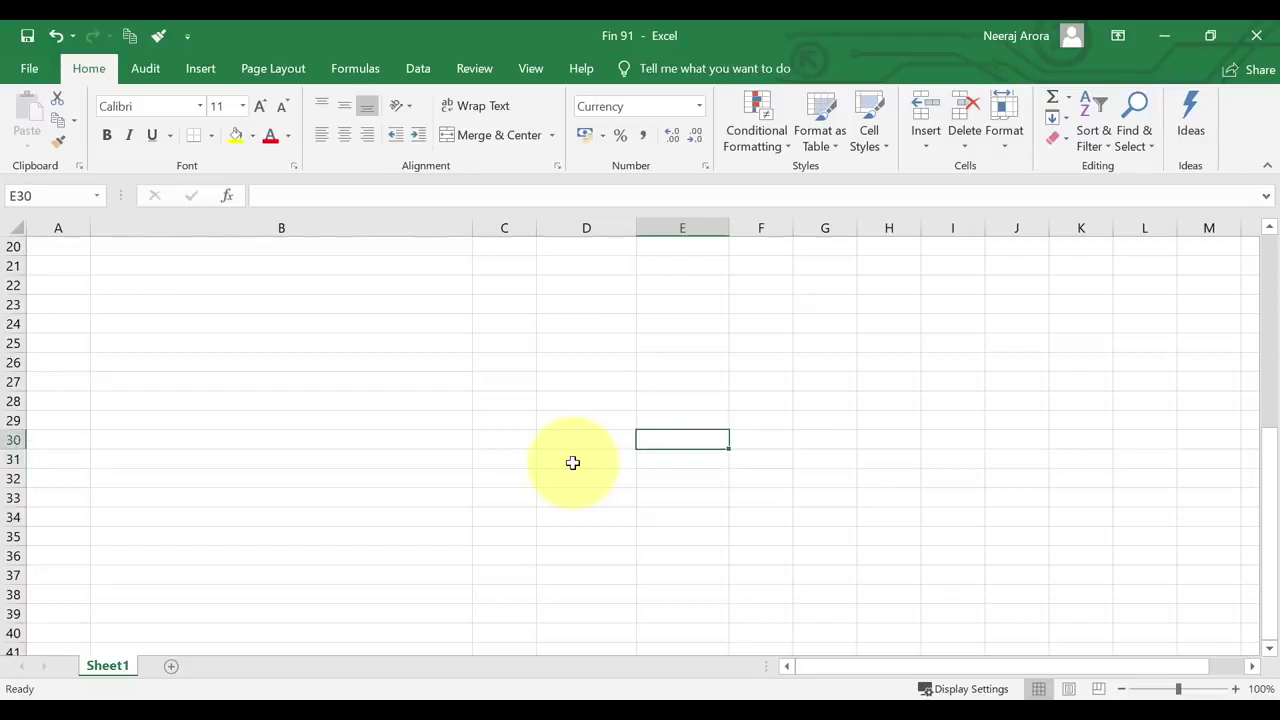
pyautogui.press('Up')
pyautogui.press('Up')
pyautogui.press('Up')
pyautogui.press('Up')
pyautogui.press('Up')
pyautogui.press('Up')
pyautogui.press('Up')
pyautogui.press('Up')
pyautogui.press('Up')
pyautogui.press('Up')
pyautogui.press('Up')
pyautogui.press('Up')
pyautogui.press('Up')
pyautogui.press('Up')
pyautogui.press('Up')
pyautogui.press('Up')
pyautogui.press('Up')
pyautogui.press('Up')
pyautogui.press('Up')
pyautogui.press('Up')
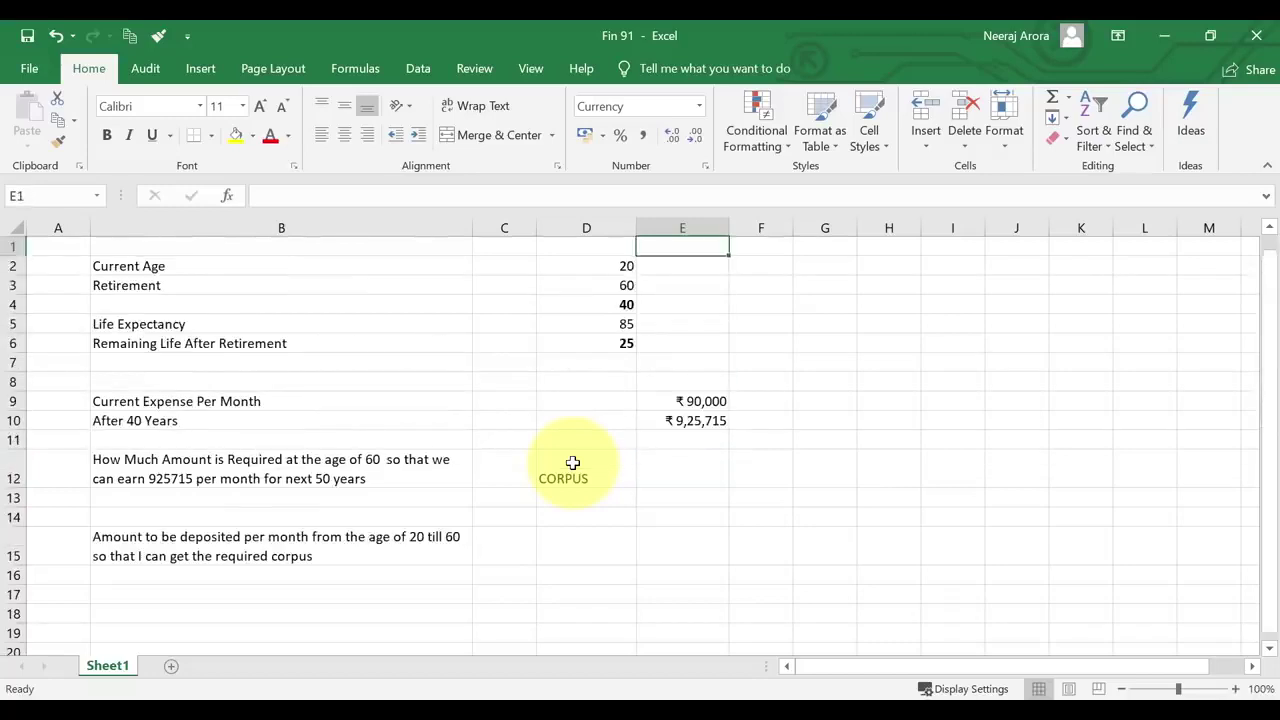
pyautogui.press('Down')
pyautogui.press('Down')
pyautogui.press('Down')
pyautogui.press('Down')
pyautogui.press('Down')
pyautogui.press('Down')
pyautogui.press('Down')
pyautogui.press('Down')
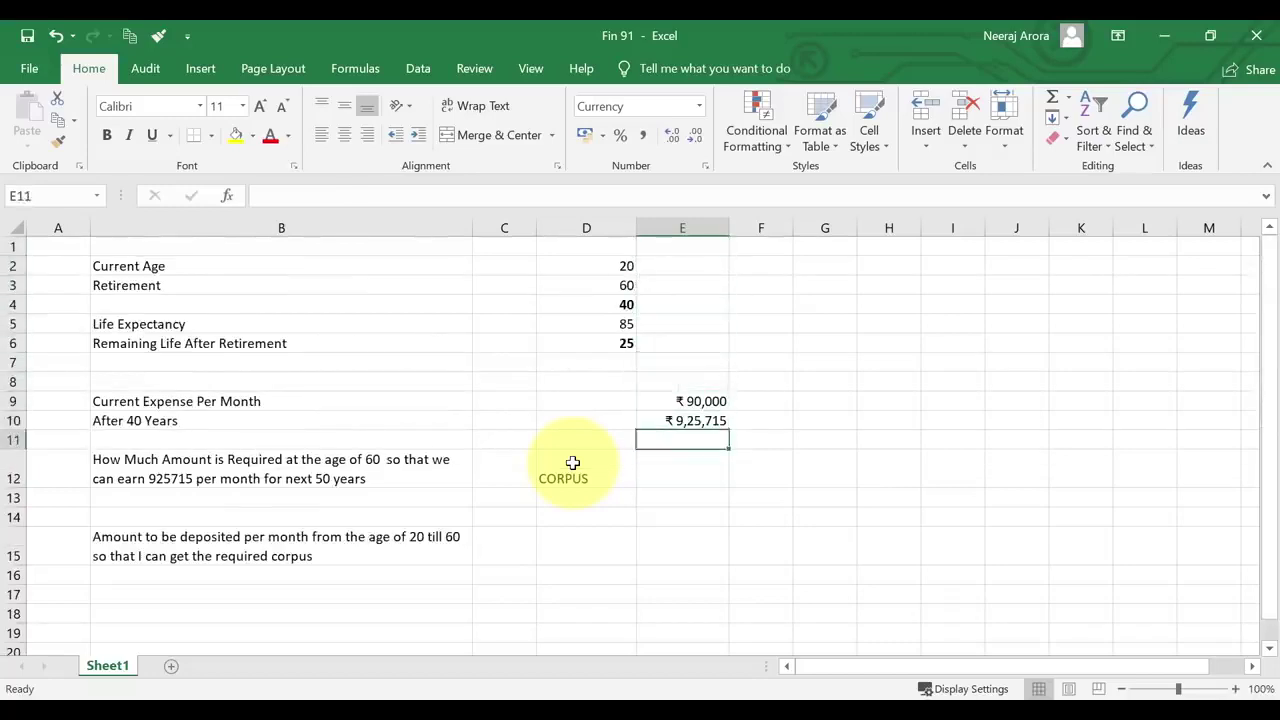
# Review the projected monthly expense in E10 and the remaining life and life expectancy figures in column D.
pyautogui.press('Up')
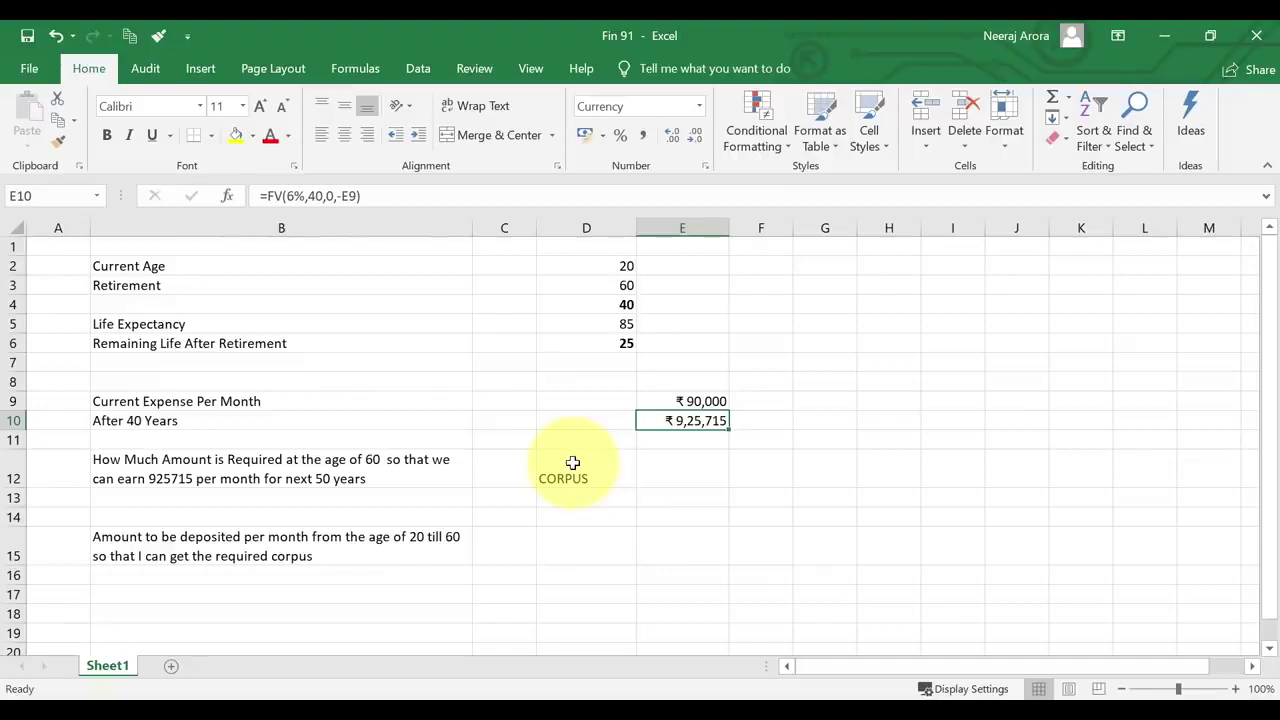
pyautogui.press('Left')
pyautogui.press('Up')
pyautogui.press('Up')
pyautogui.press('Up')
pyautogui.press('Up')
pyautogui.press('Up')
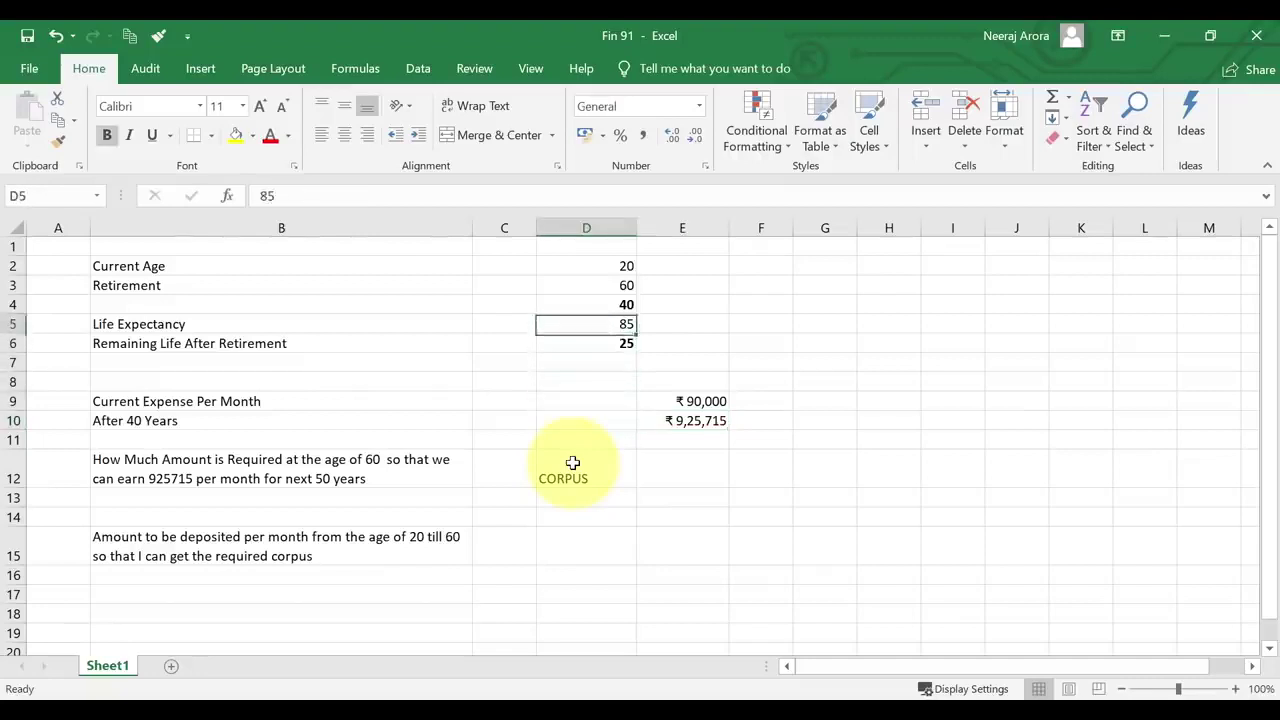
# Start a present value (PV) formula in cell E12 beside the CORPUS label, with 8% as the rate.
pyautogui.press('Down')
pyautogui.press('Down')
pyautogui.press('Down')
pyautogui.press('Down')
pyautogui.press('Down')
pyautogui.press('Down')
pyautogui.press('Down')
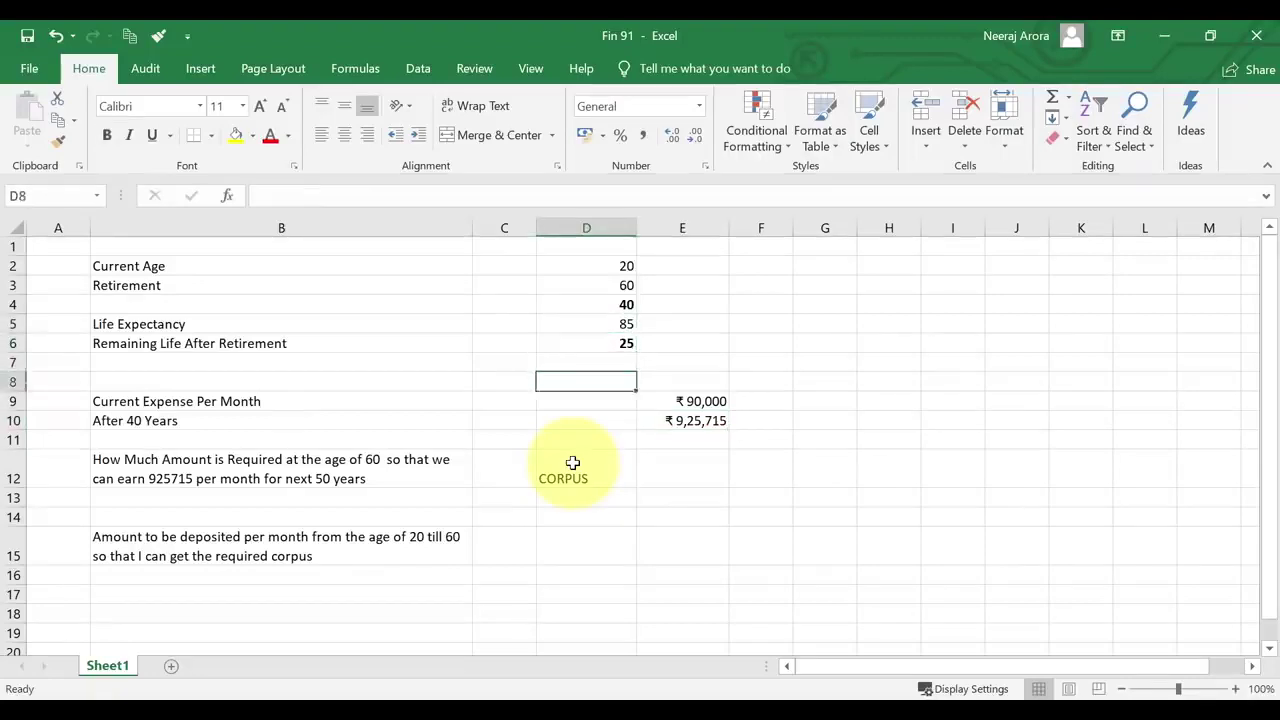
pyautogui.press('Right')
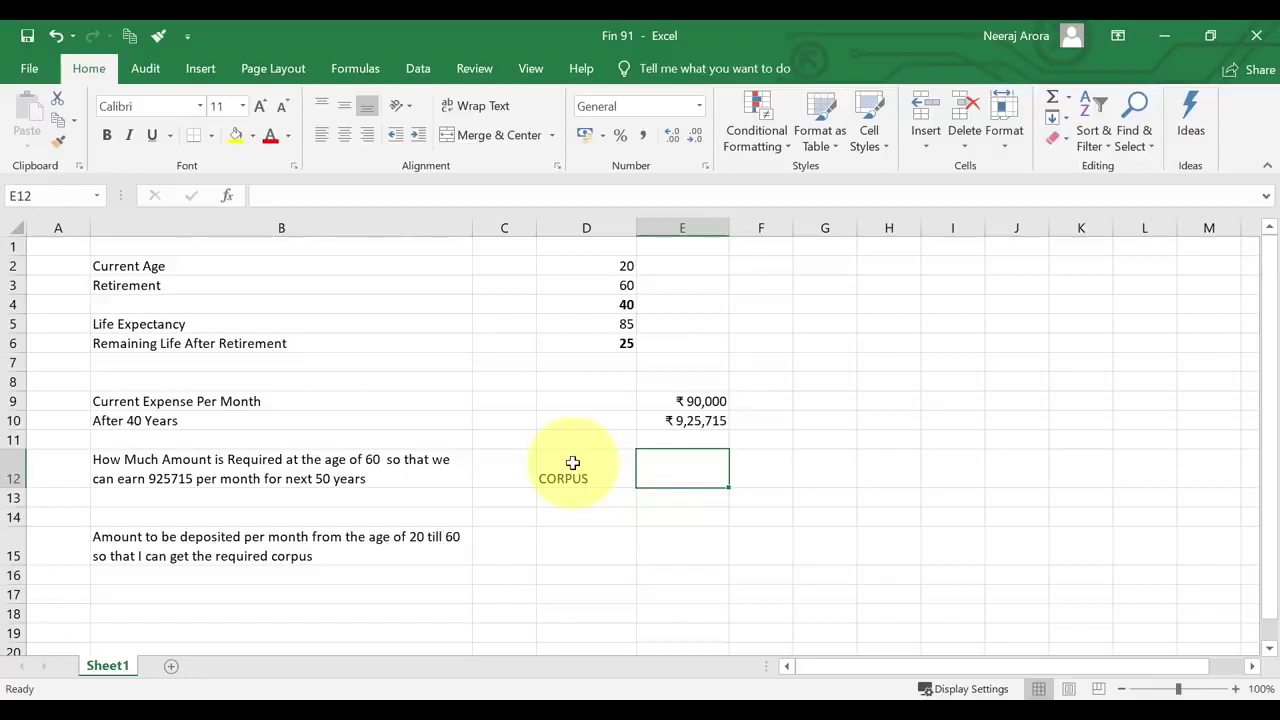
pyautogui.write('=pv')
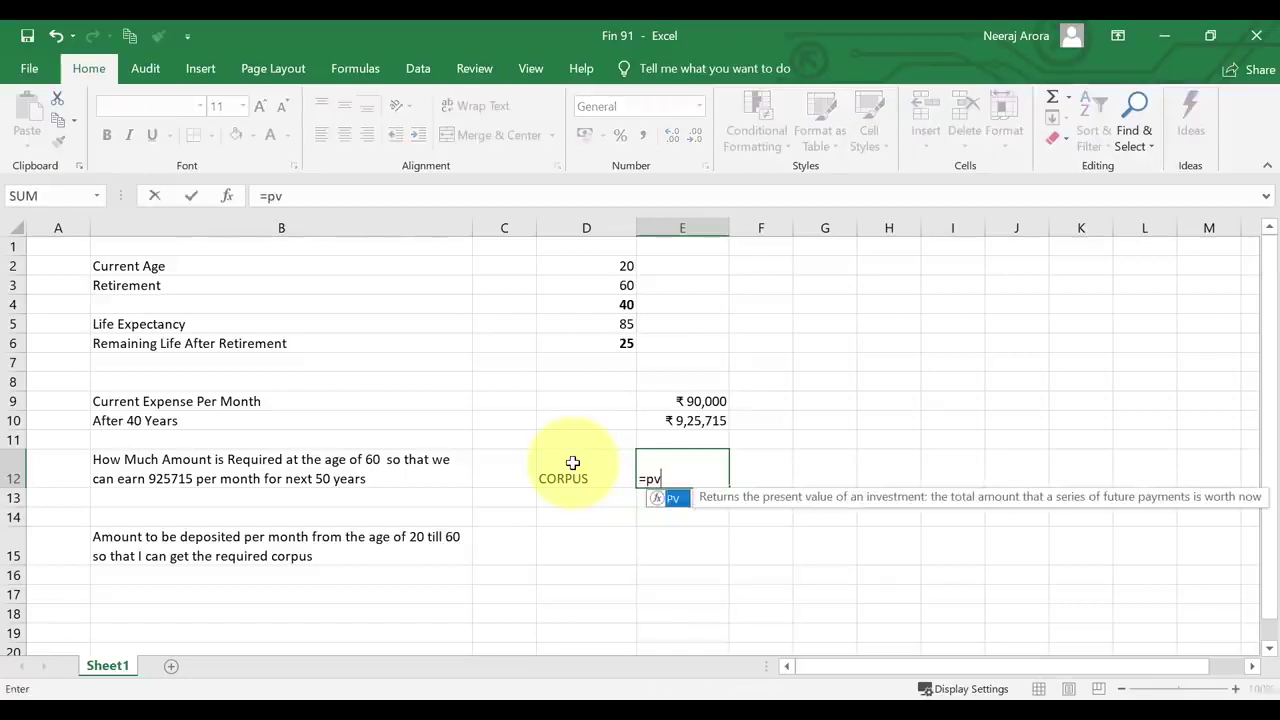
pyautogui.write('(')
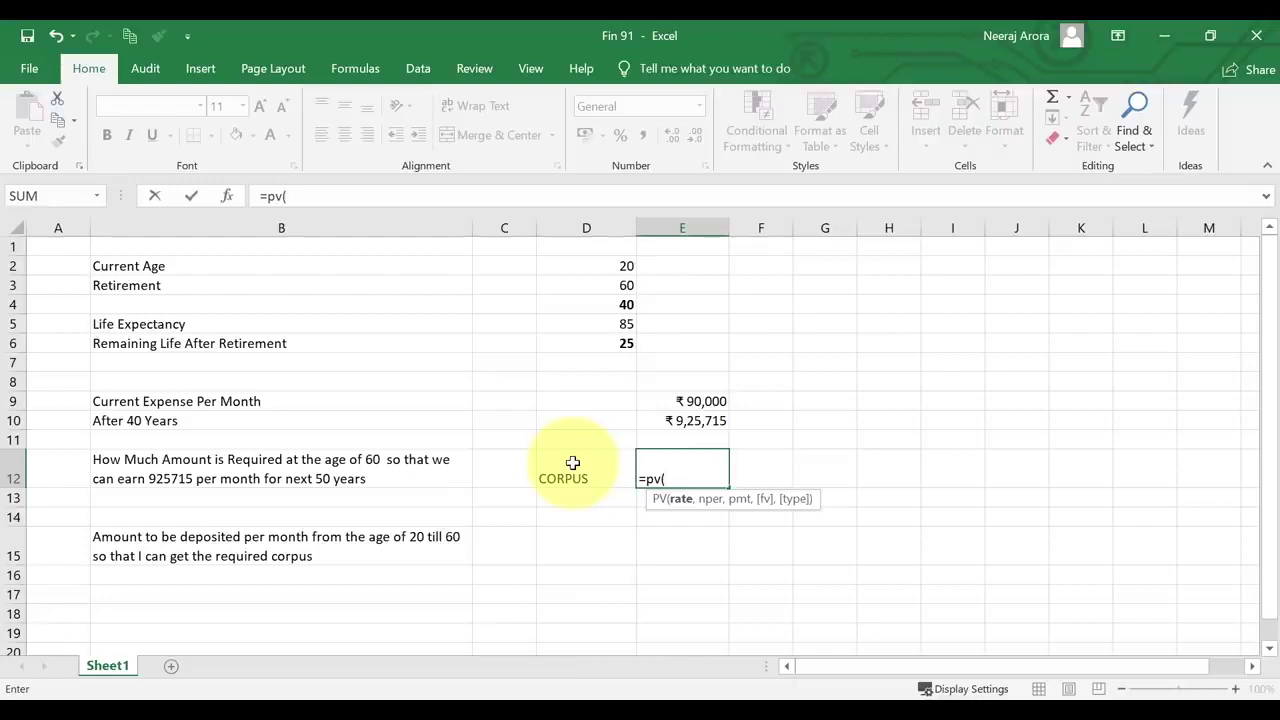
pyautogui.write('8%')
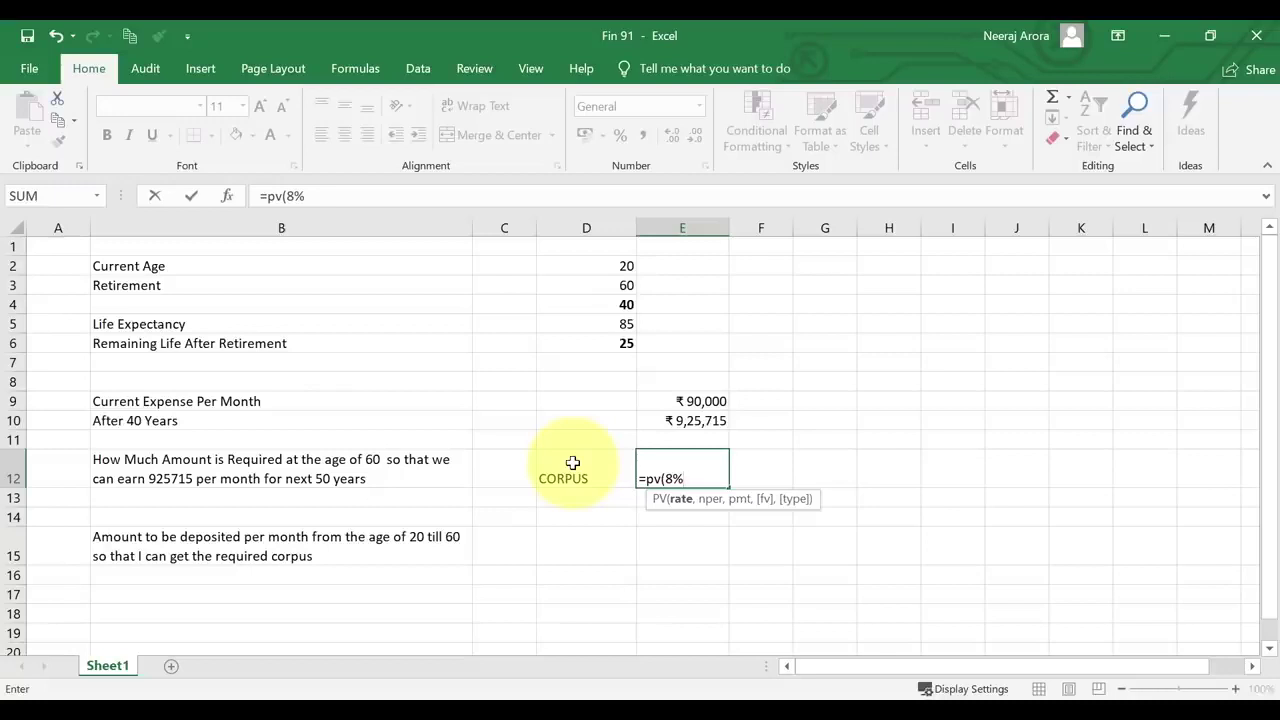
pyautogui.write(',-')
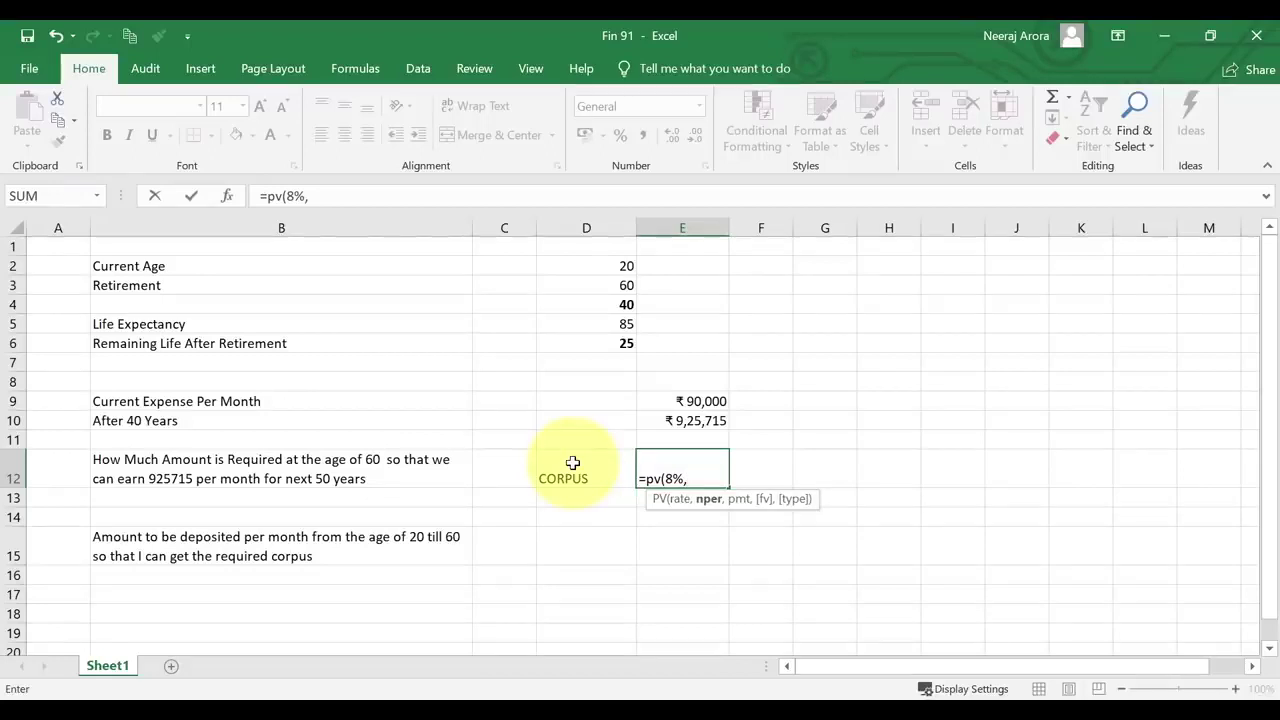
pyautogui.click(691, 428)
pyautogui.write('-')
pyautogui.click(690, 424)
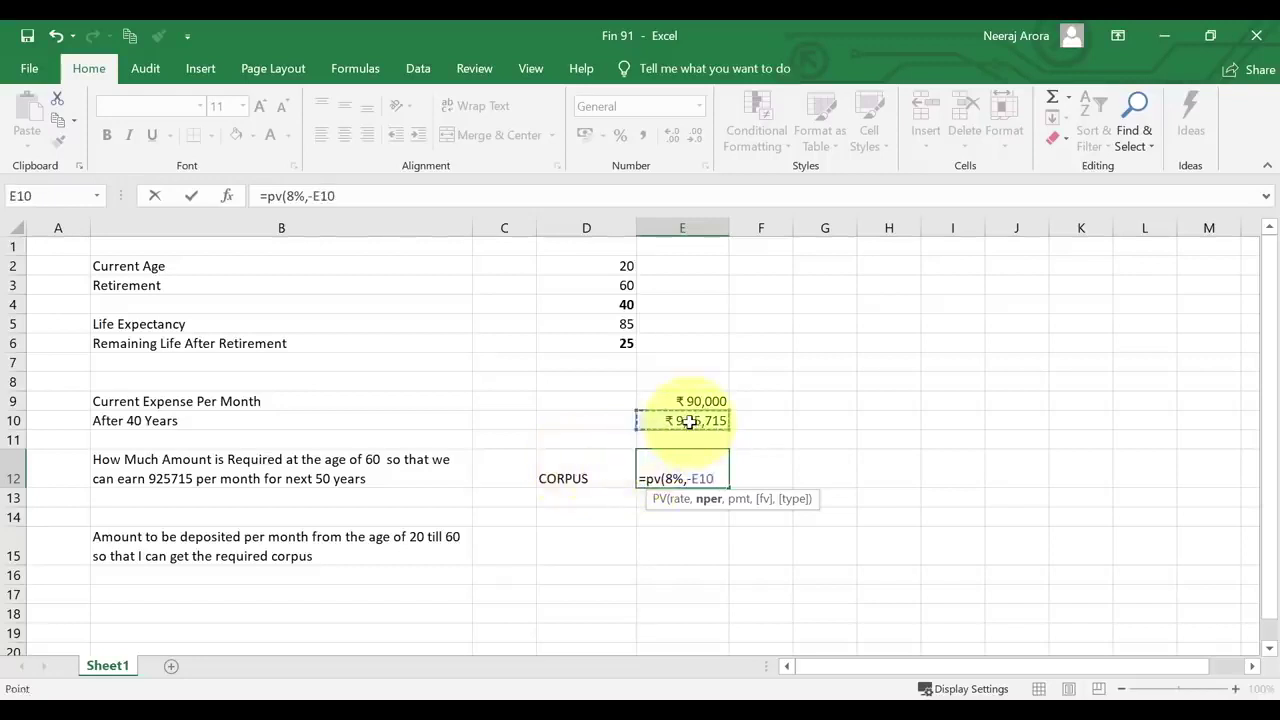
pyautogui.press('BackSpace')
pyautogui.press('BackSpace')
pyautogui.press('BackSpace')
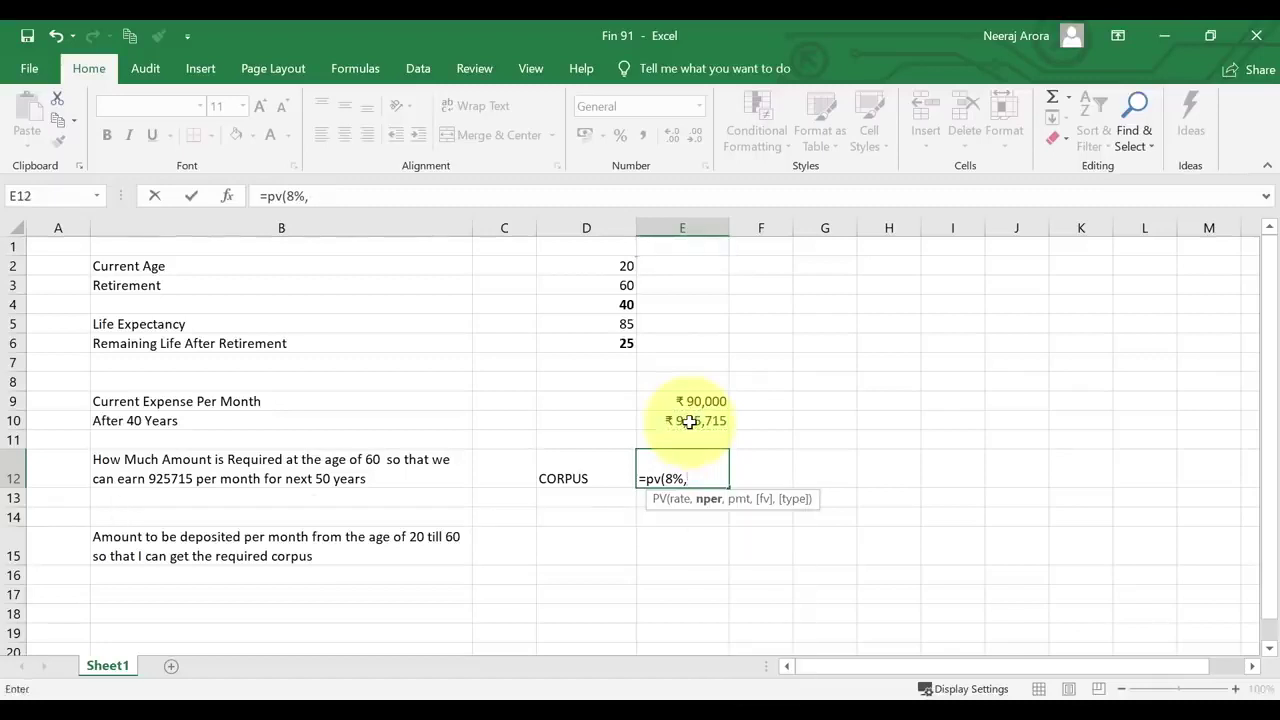
pyautogui.press('BackSpace')
# Complete the corpus formula in E12 as =PV(8%/12,25*12,-E10,0), using a monthly rate and monthly periods.
pyautogui.write('/12')
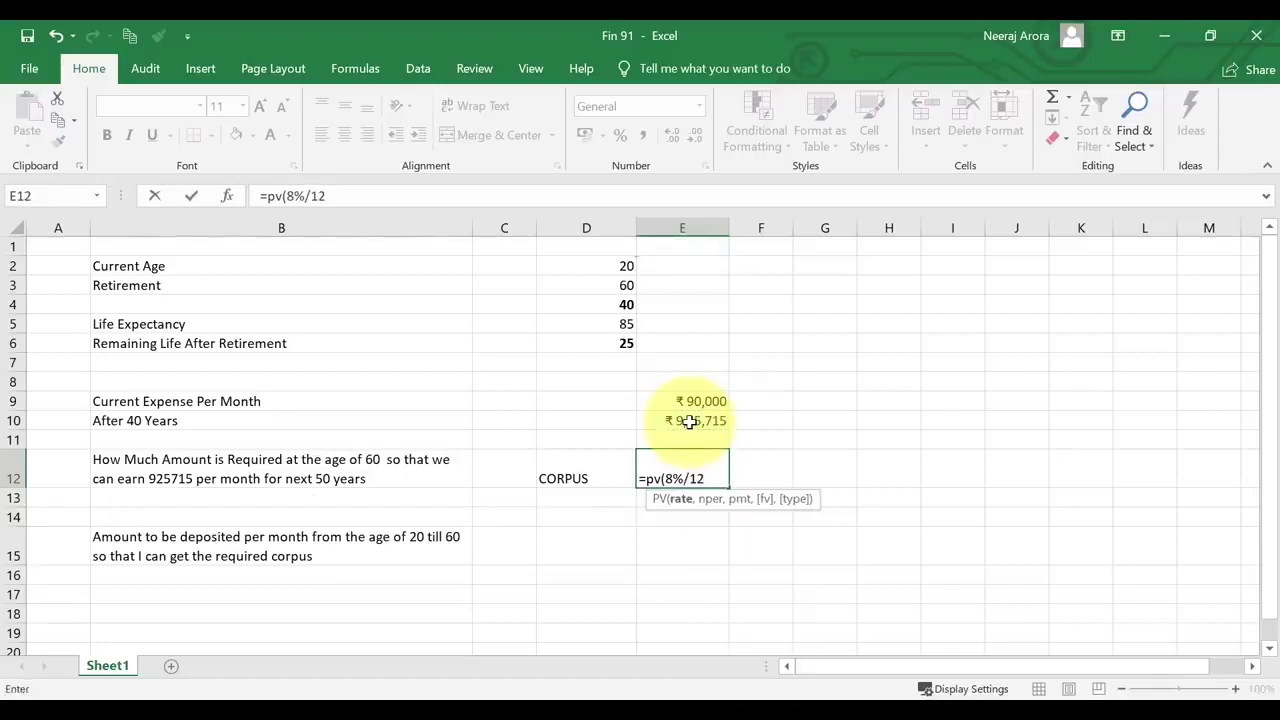
pyautogui.write(',25')
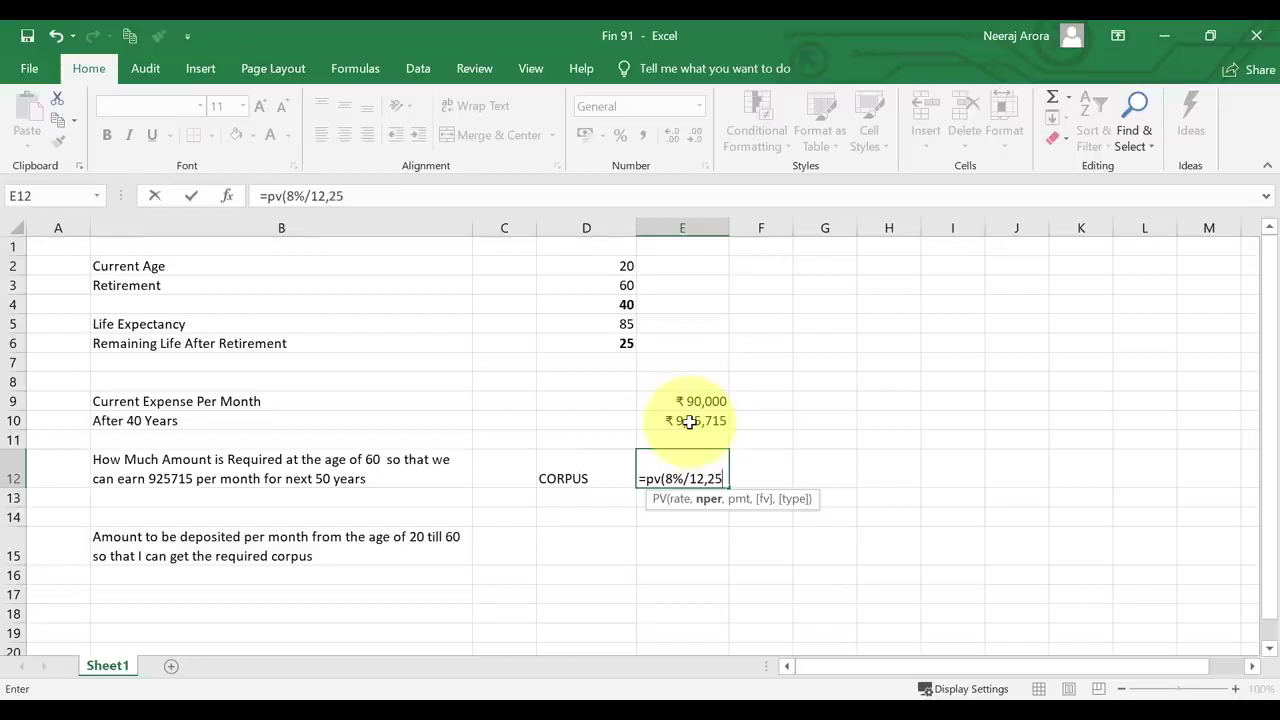
pyautogui.write('12,-')
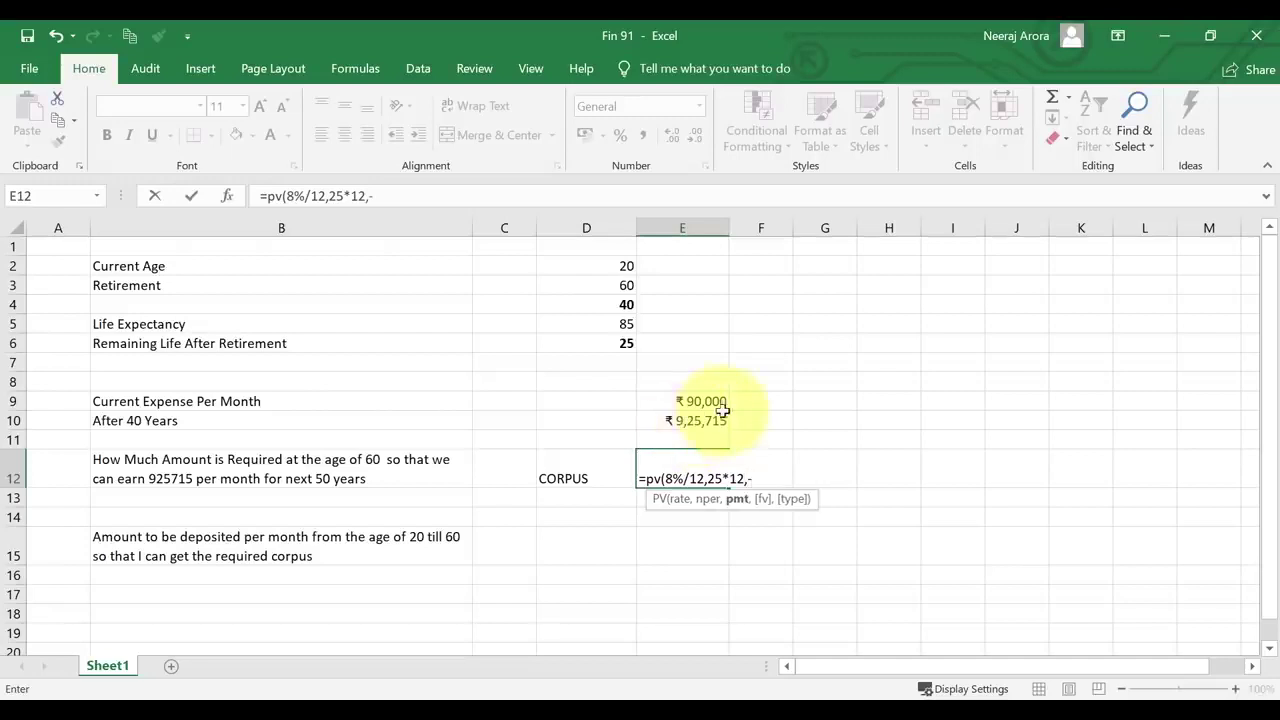
pyautogui.click(716, 424)
pyautogui.click(716, 424)
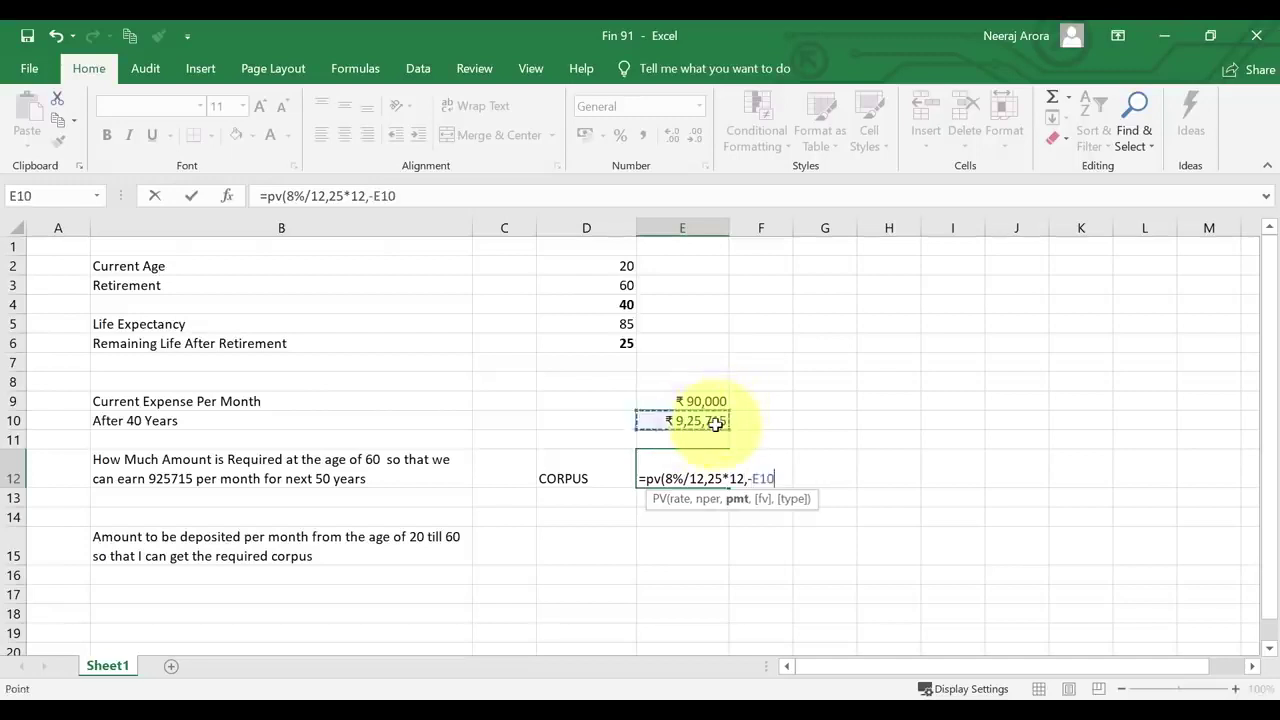
pyautogui.write(',')
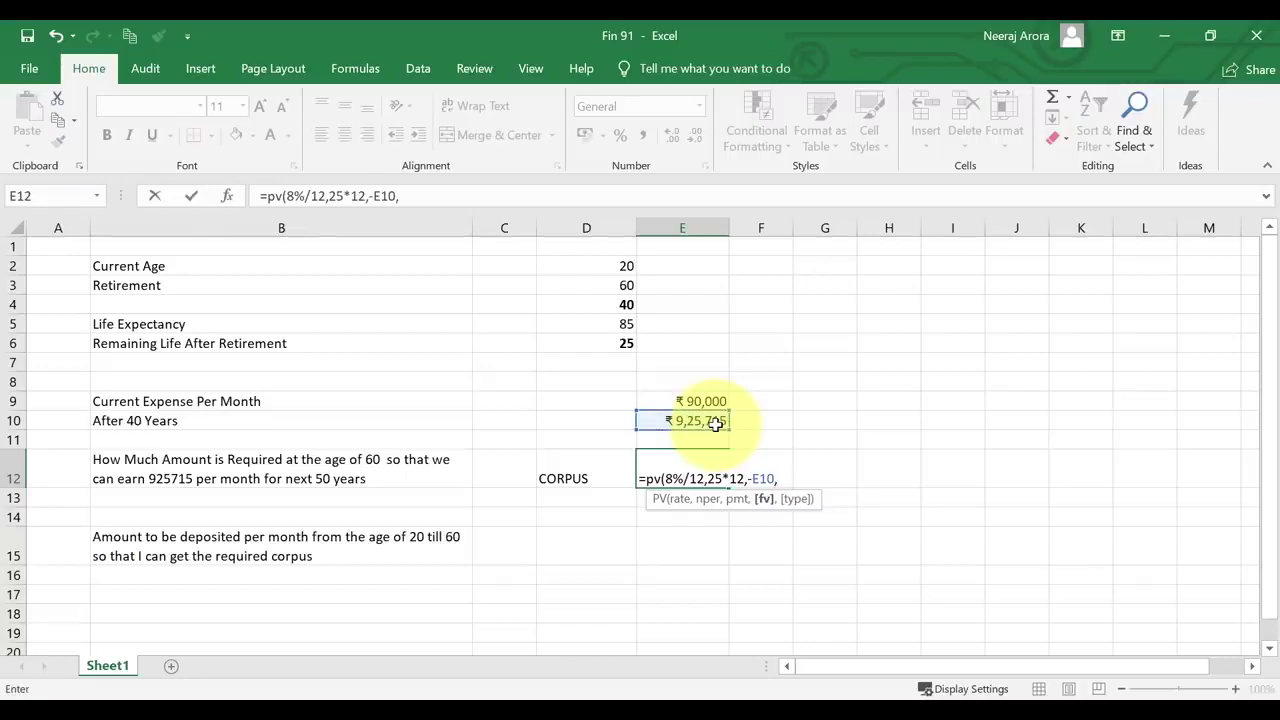
pyautogui.write('0)')
pyautogui.press('Return')
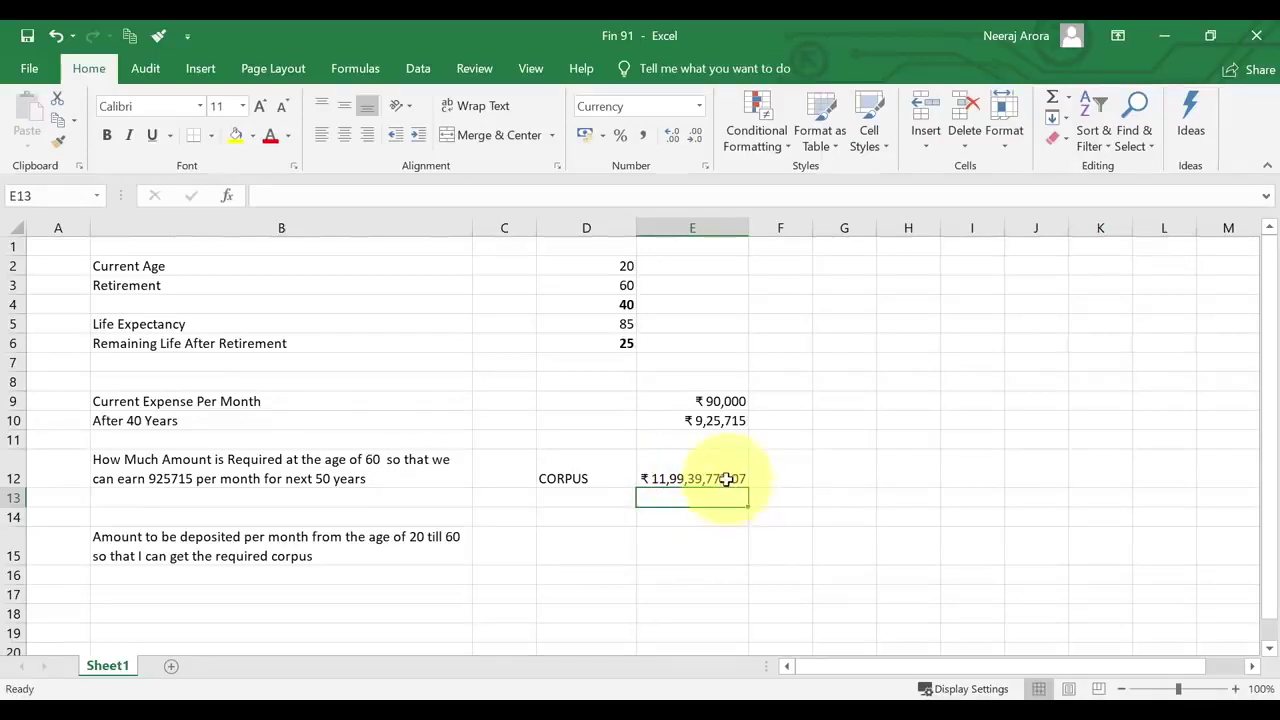
# Examine the corpus formula in E12 together with the projected monthly expense in E10 and the years in D4 and D6.
pyautogui.click(720, 478)
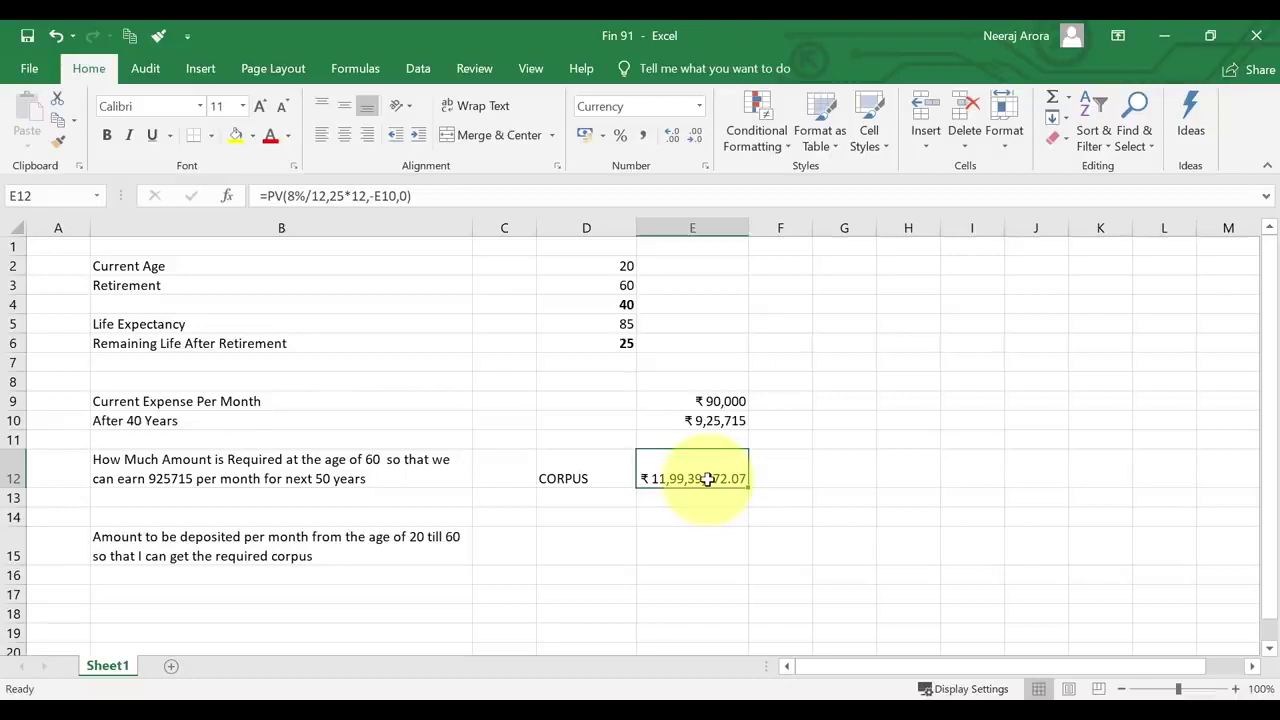
pyautogui.click(726, 419)
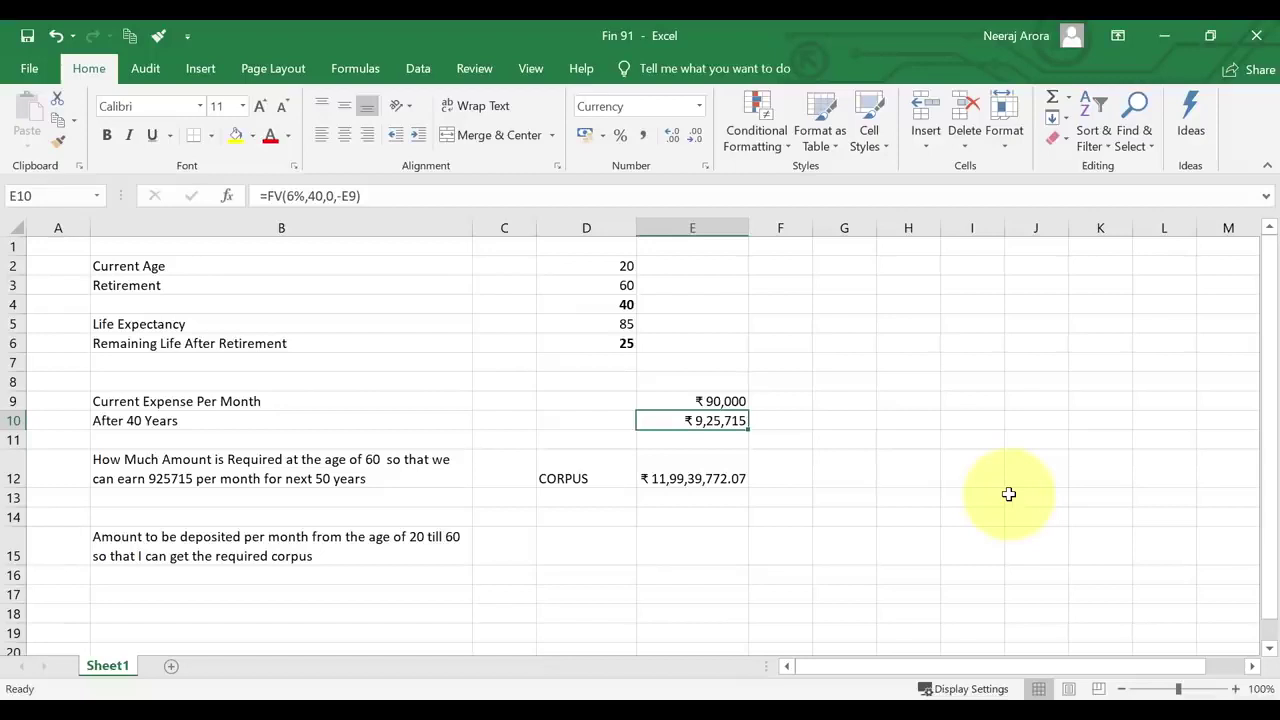
pyautogui.click(600, 301)
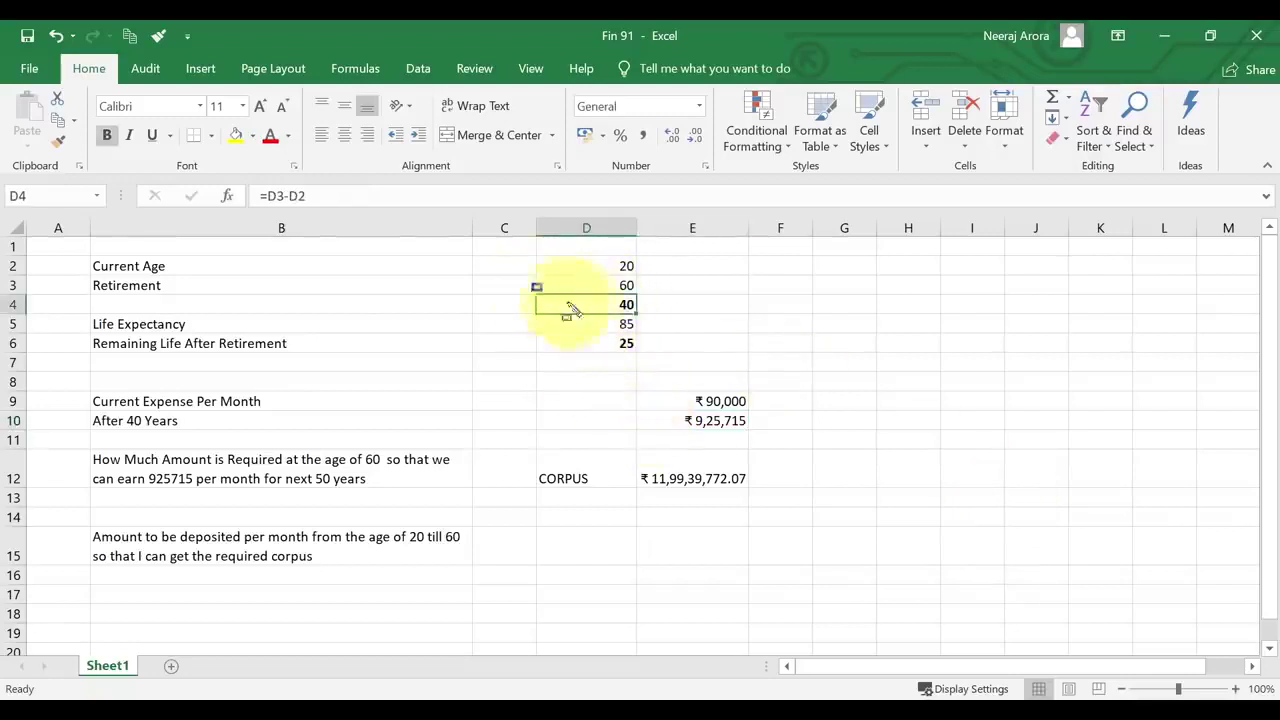
pyautogui.moveTo(534, 286)
pyautogui.mouseDown()
pyautogui.moveTo(645, 320)
pyautogui.moveTo(640, 358)
pyautogui.moveTo(655, 362)
pyautogui.mouseUp()
pyautogui.moveTo(629, 444)
pyautogui.mouseDown()
pyautogui.moveTo(664, 478)
pyautogui.moveTo(766, 517)
pyautogui.mouseUp()
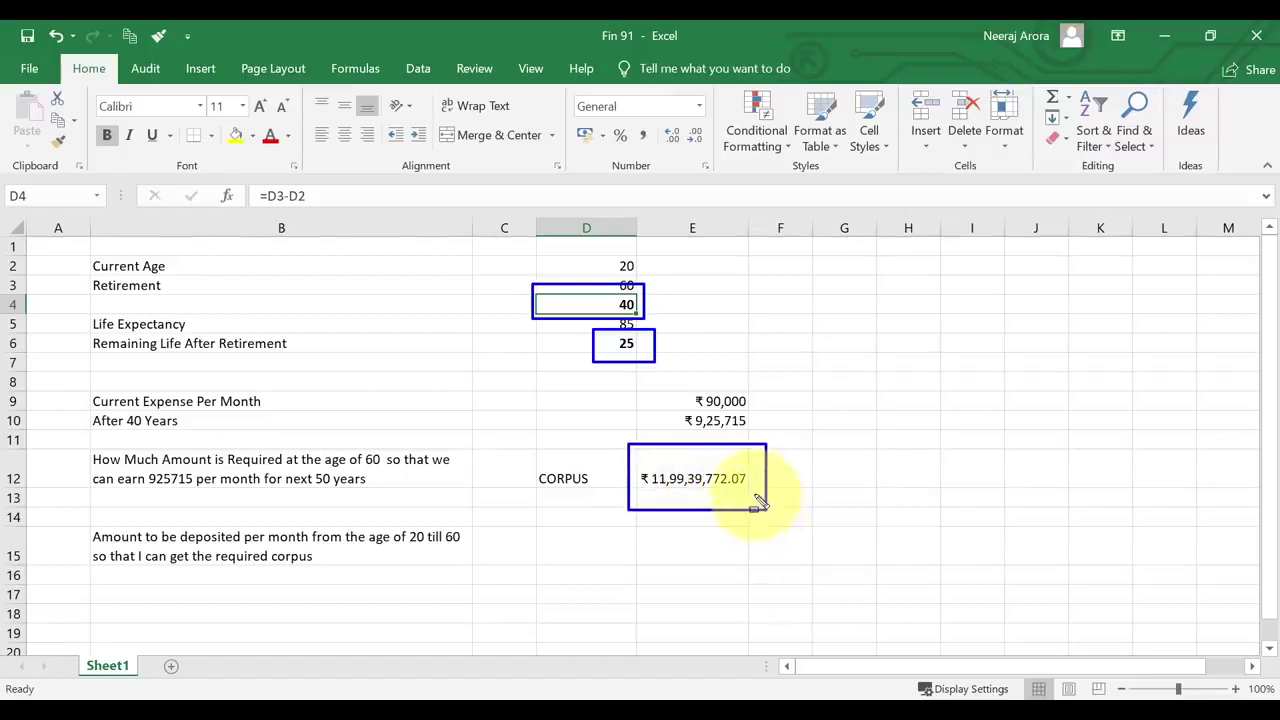
pyautogui.press('Escape')
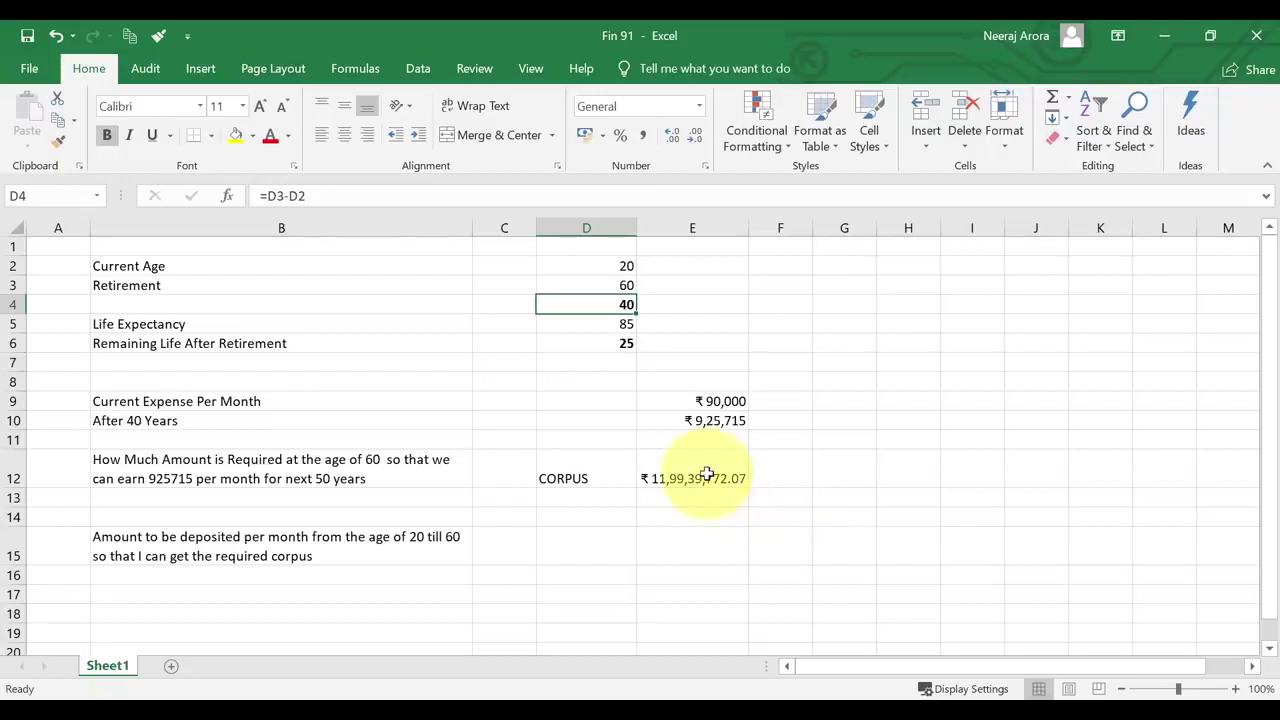
# Read the question in B15 about the monthly deposit from age 20 to 60 and compare it with the corpus in E12.
pyautogui.click(262, 555)
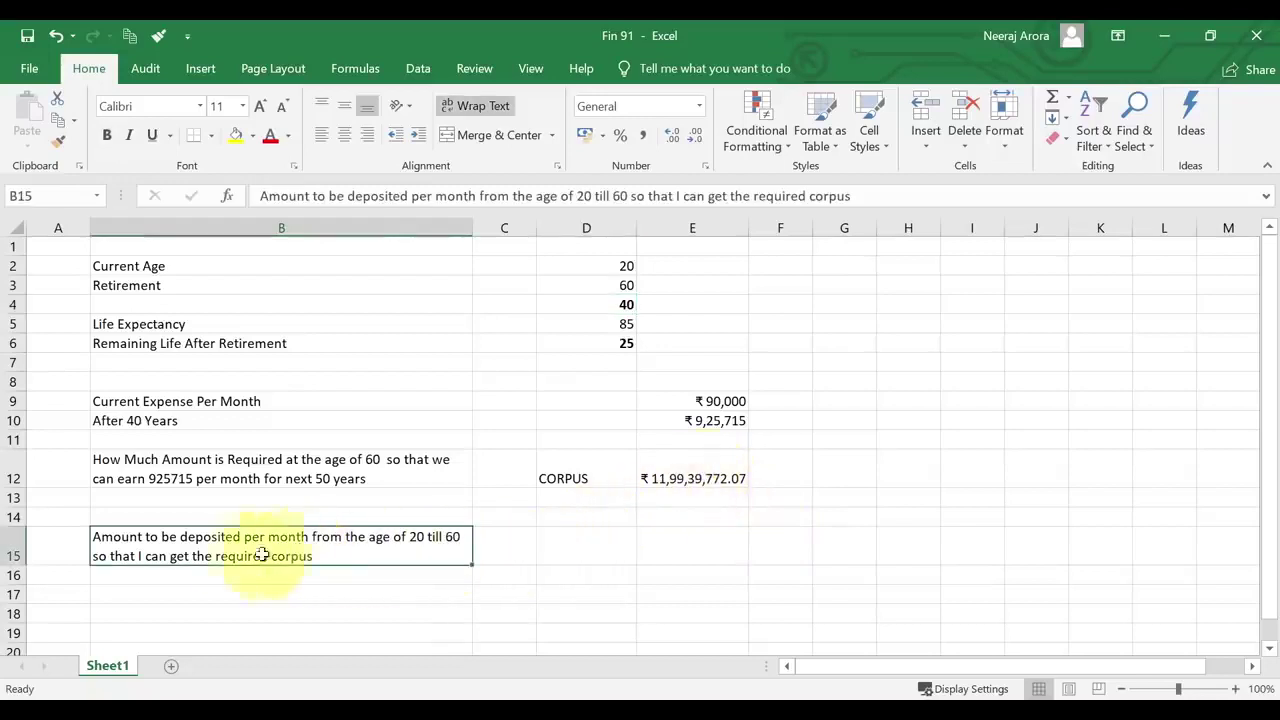
pyautogui.moveTo(70, 500)
pyautogui.mouseDown()
pyautogui.moveTo(174, 551)
pyautogui.moveTo(503, 588)
pyautogui.mouseUp()
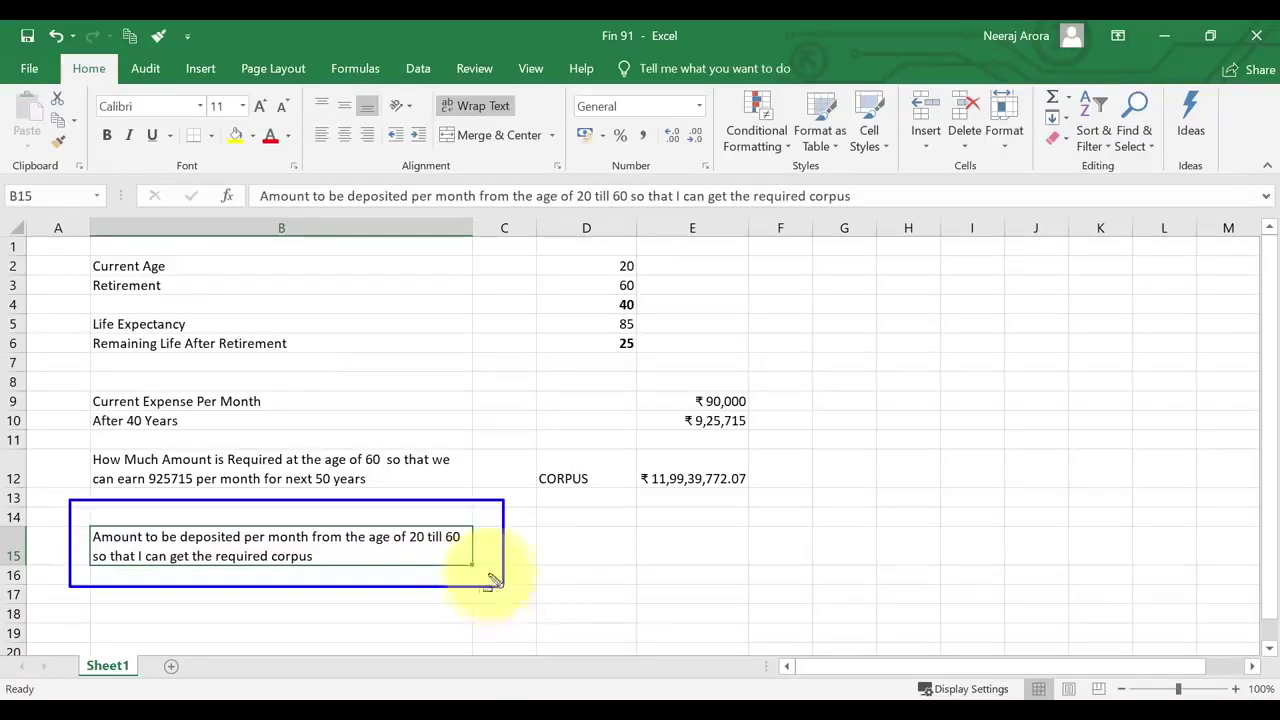
pyautogui.press('Escape')
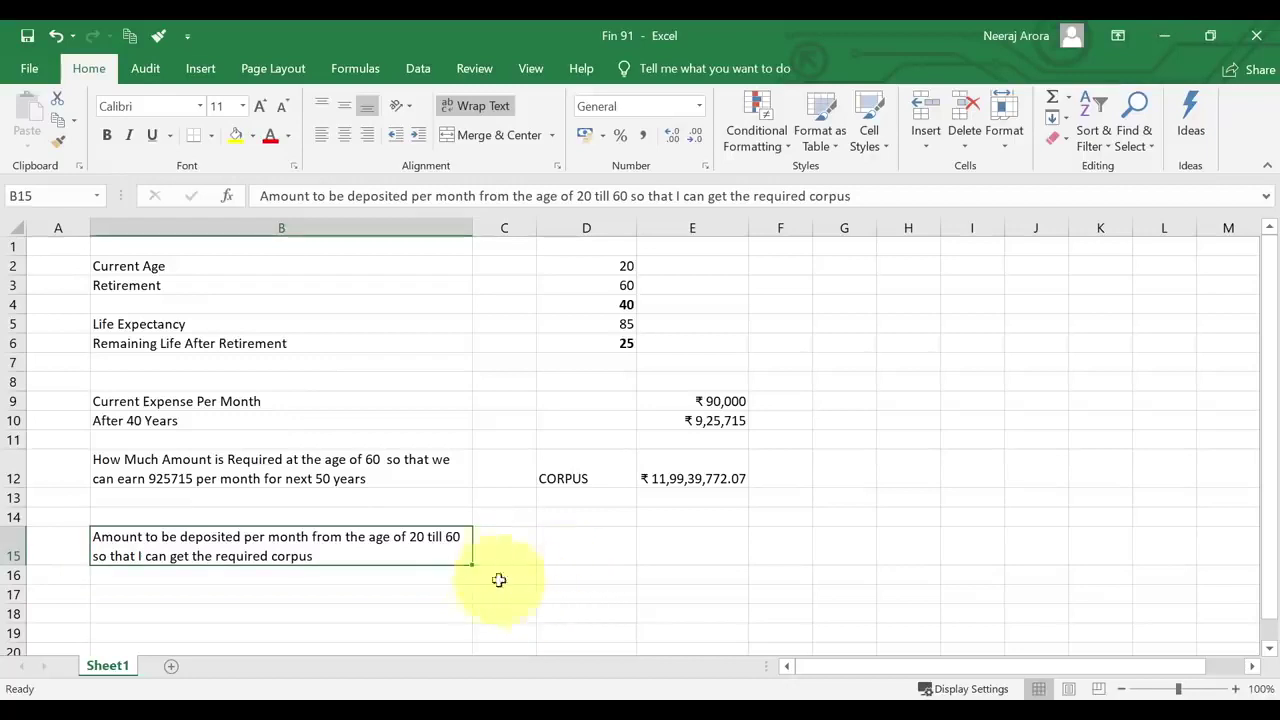
pyautogui.click(452, 593)
pyautogui.click(357, 545)
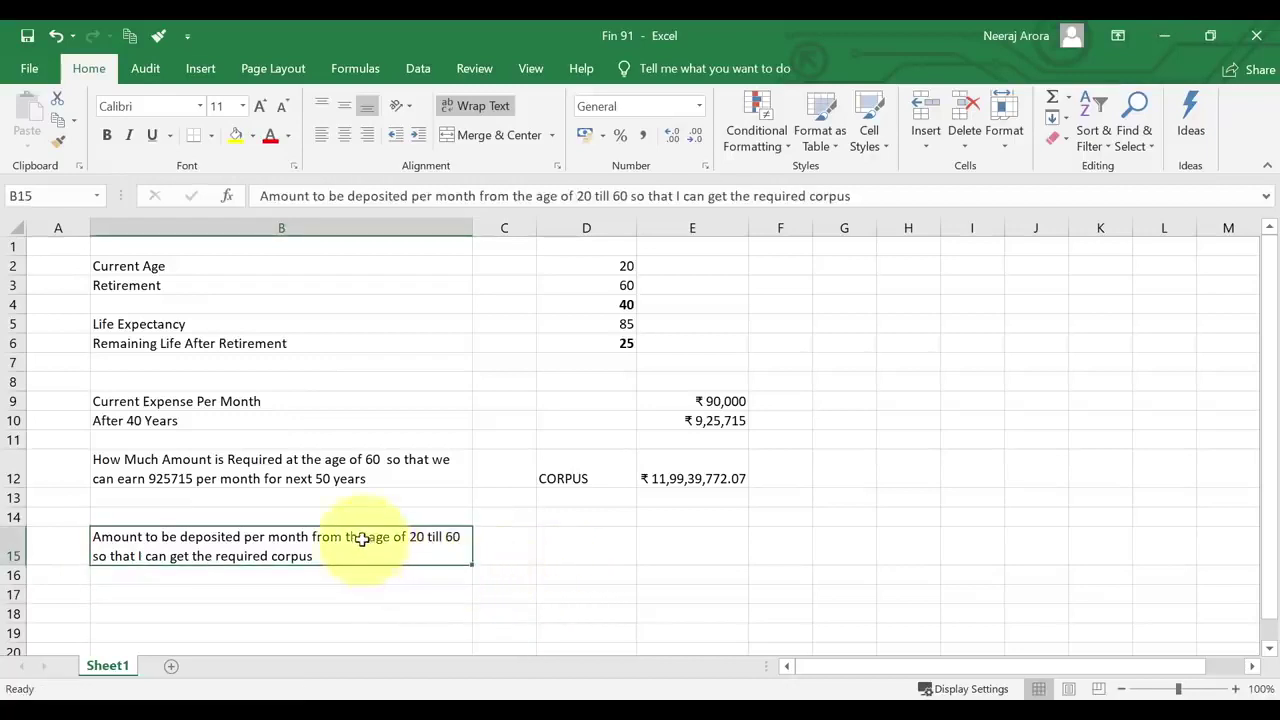
pyautogui.moveTo(630, 436)
pyautogui.mouseDown()
pyautogui.moveTo(686, 491)
pyautogui.moveTo(757, 518)
pyautogui.moveTo(770, 505)
pyautogui.mouseUp()
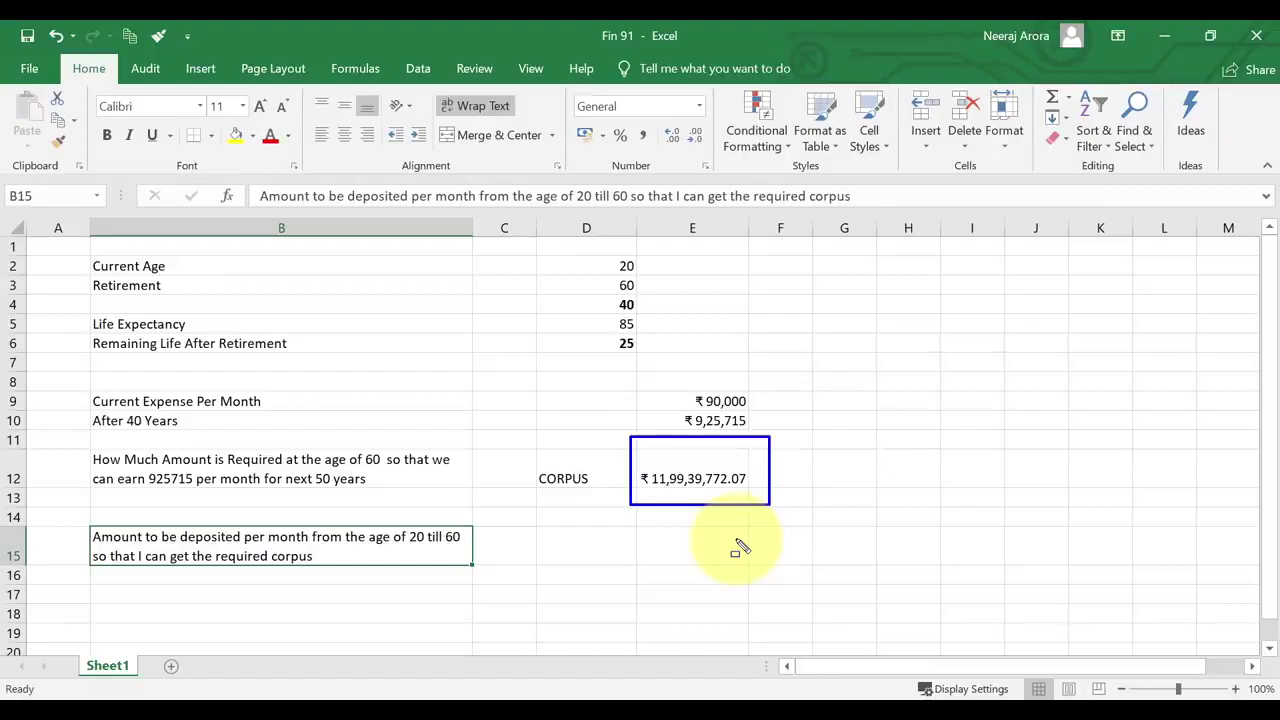
pyautogui.press('Escape')
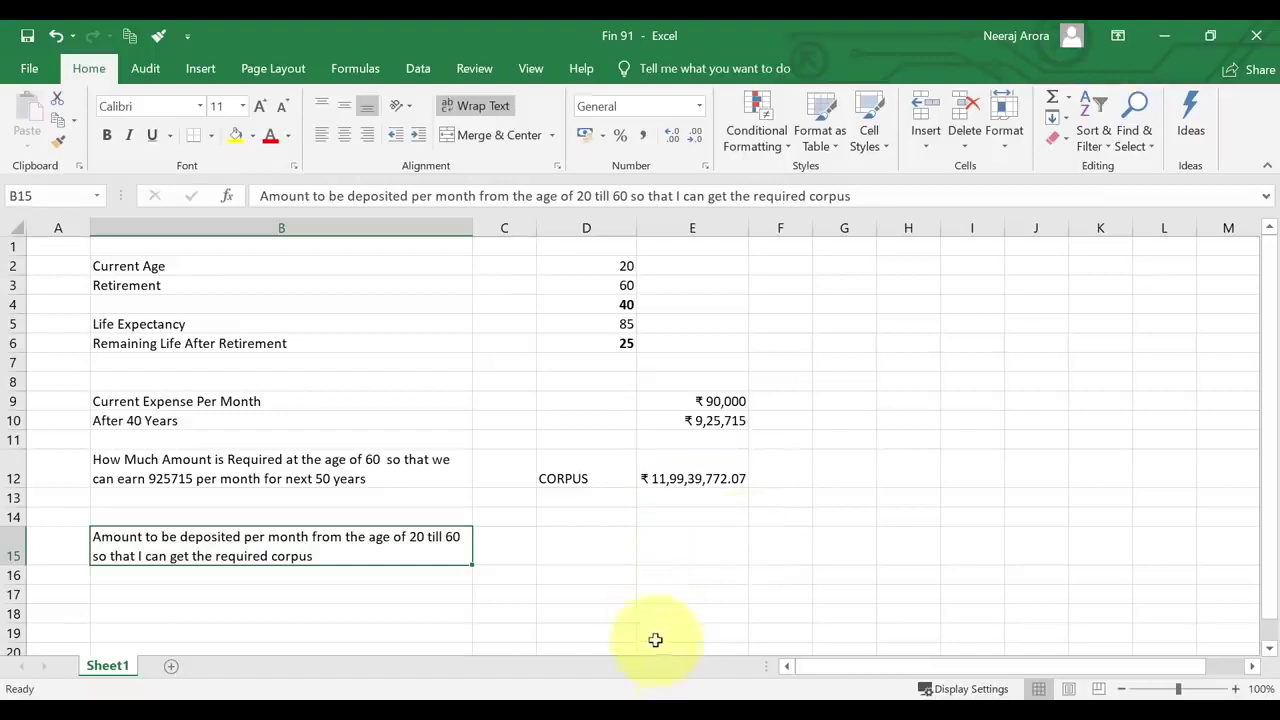
# Enter the label "Bank" in cell D15, beside the question about the monthly deposit.
pyautogui.click(658, 550)
pyautogui.click(595, 563)
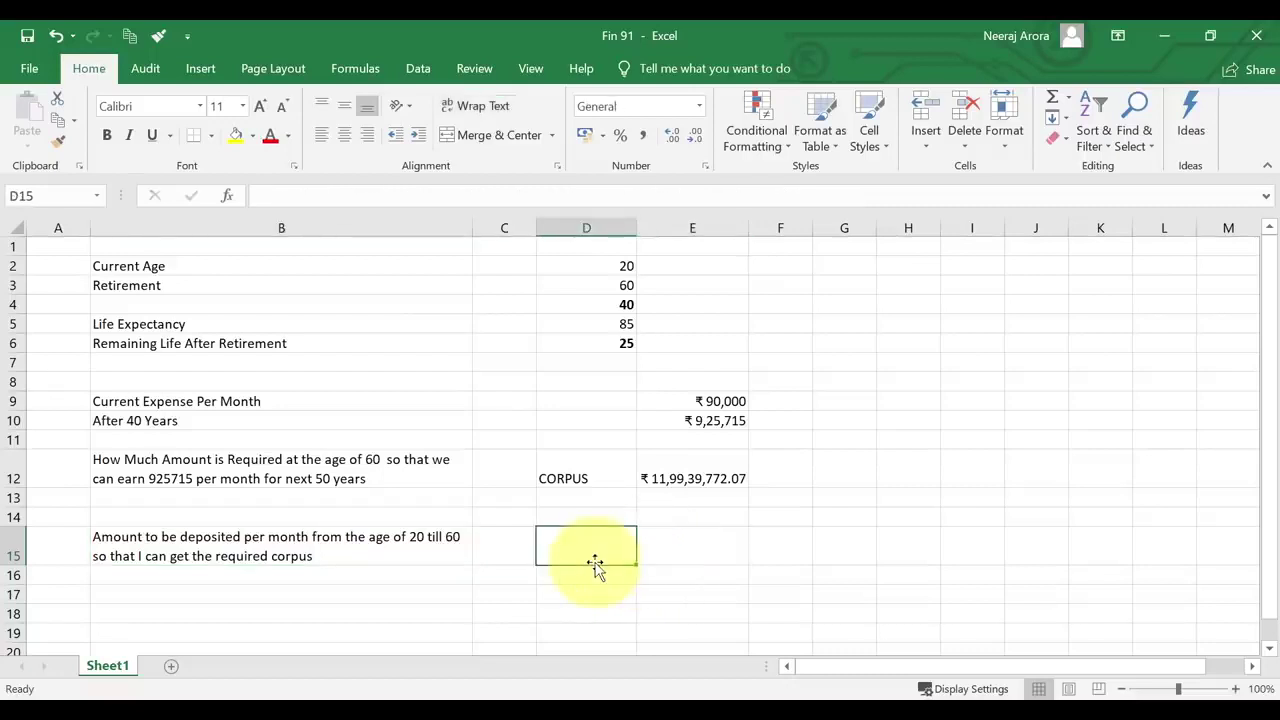
pyautogui.write('Bank')
pyautogui.press('Return')
# Begin a PMT formula in E15 for the monthly bank deposit.
pyautogui.press('Up')
pyautogui.press('Right')
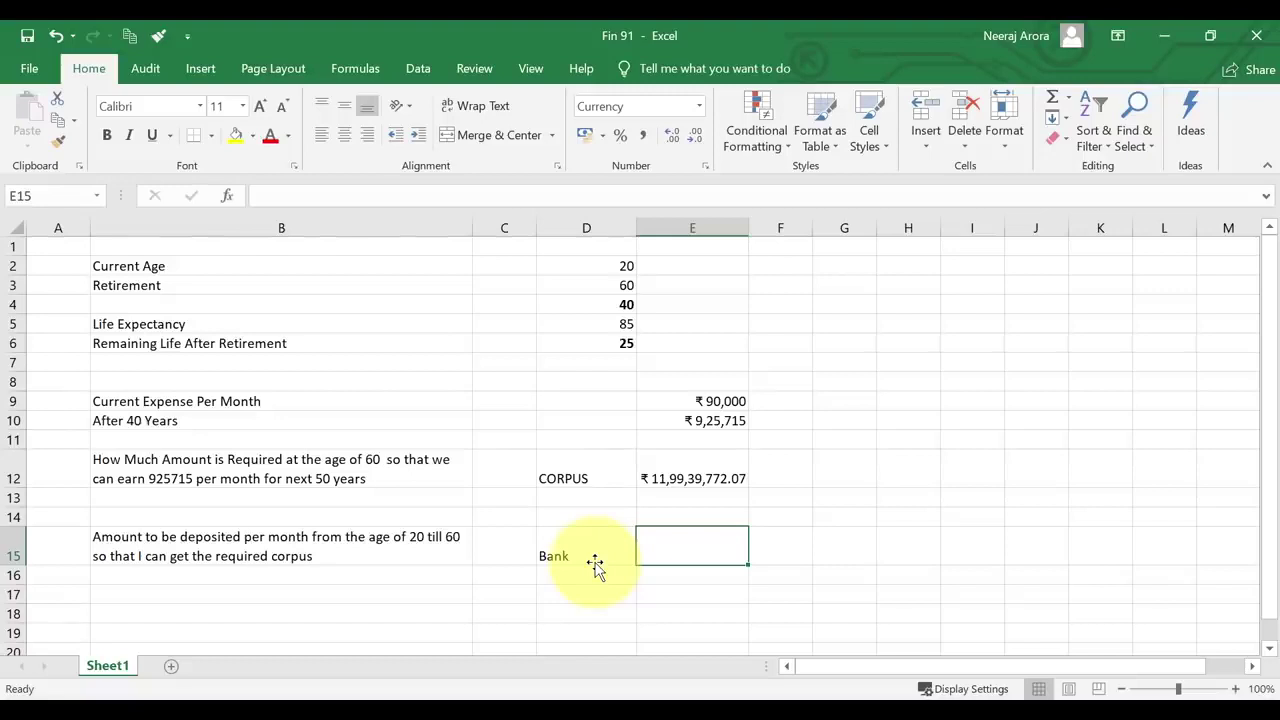
pyautogui.write('=pmt')
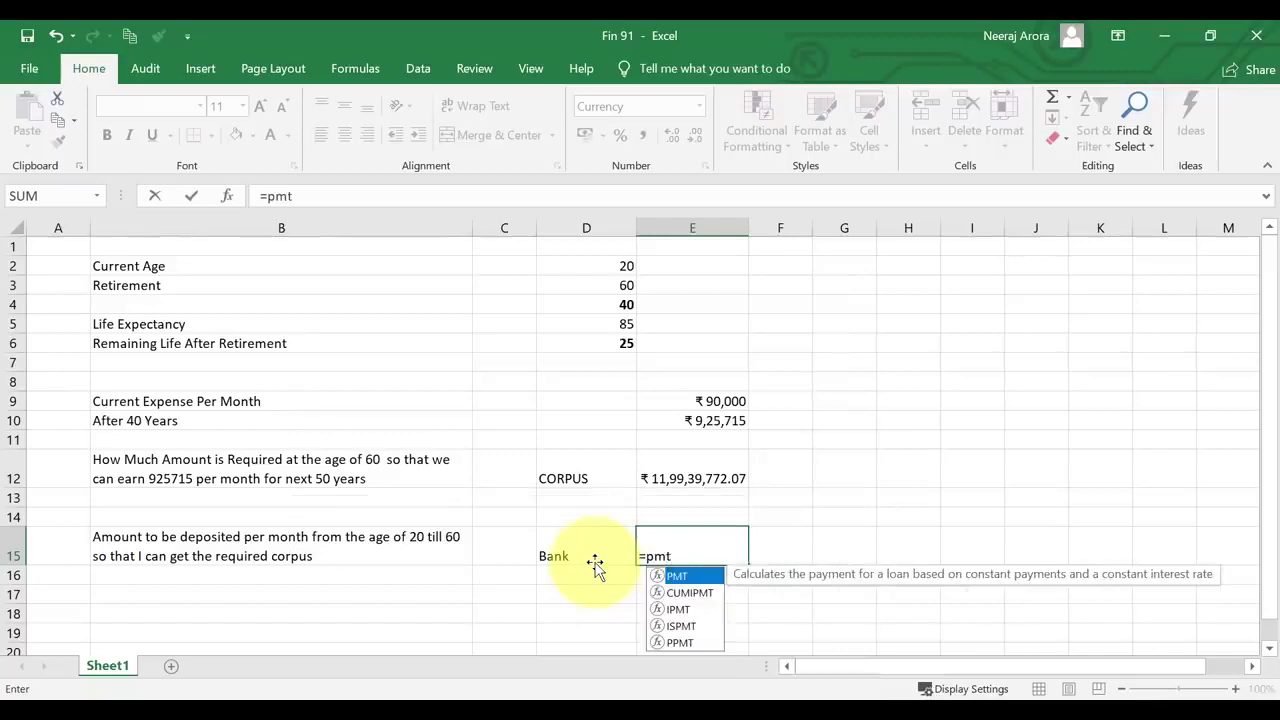
# Read the PMT function's description, noting constant payments and constant interest rate, and relate it to the corpus in E12.
pyautogui.moveTo(712, 556)
pyautogui.mouseDown()
pyautogui.moveTo(889, 598)
pyautogui.moveTo(1235, 593)
pyautogui.mouseUp()
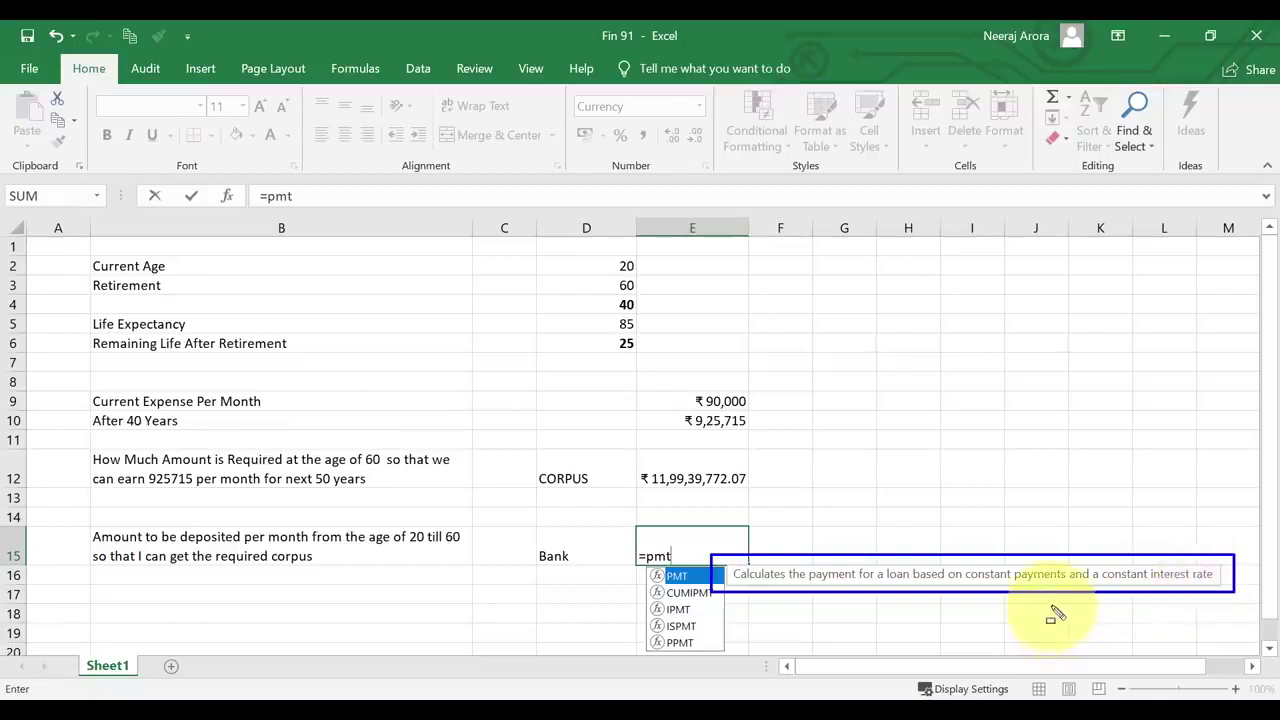
pyautogui.moveTo(630, 445); pyautogui.dragTo(792, 503)
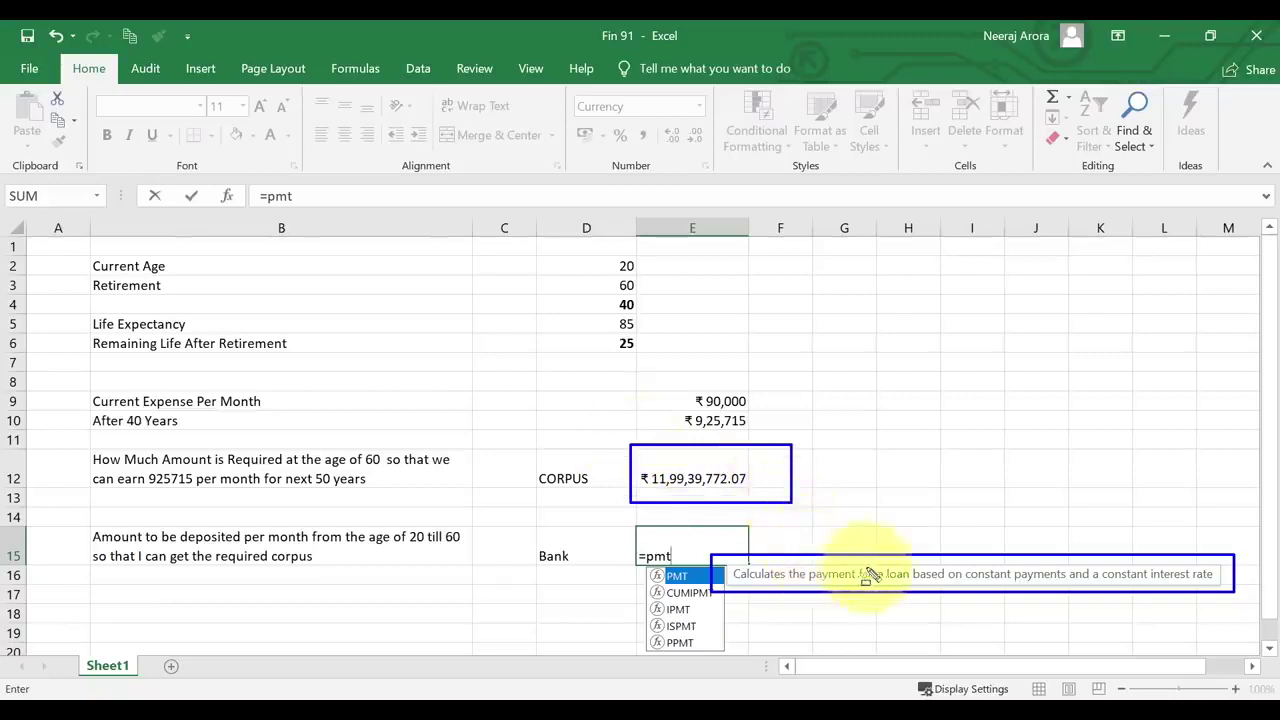
pyautogui.moveTo(965, 546)
pyautogui.mouseDown()
pyautogui.moveTo(994, 584)
pyautogui.moveTo(1070, 607)
pyautogui.mouseUp()
pyautogui.moveTo(1100, 545); pyautogui.dragTo(1228, 609)
pyautogui.moveTo(601, 430); pyautogui.dragTo(845, 518)
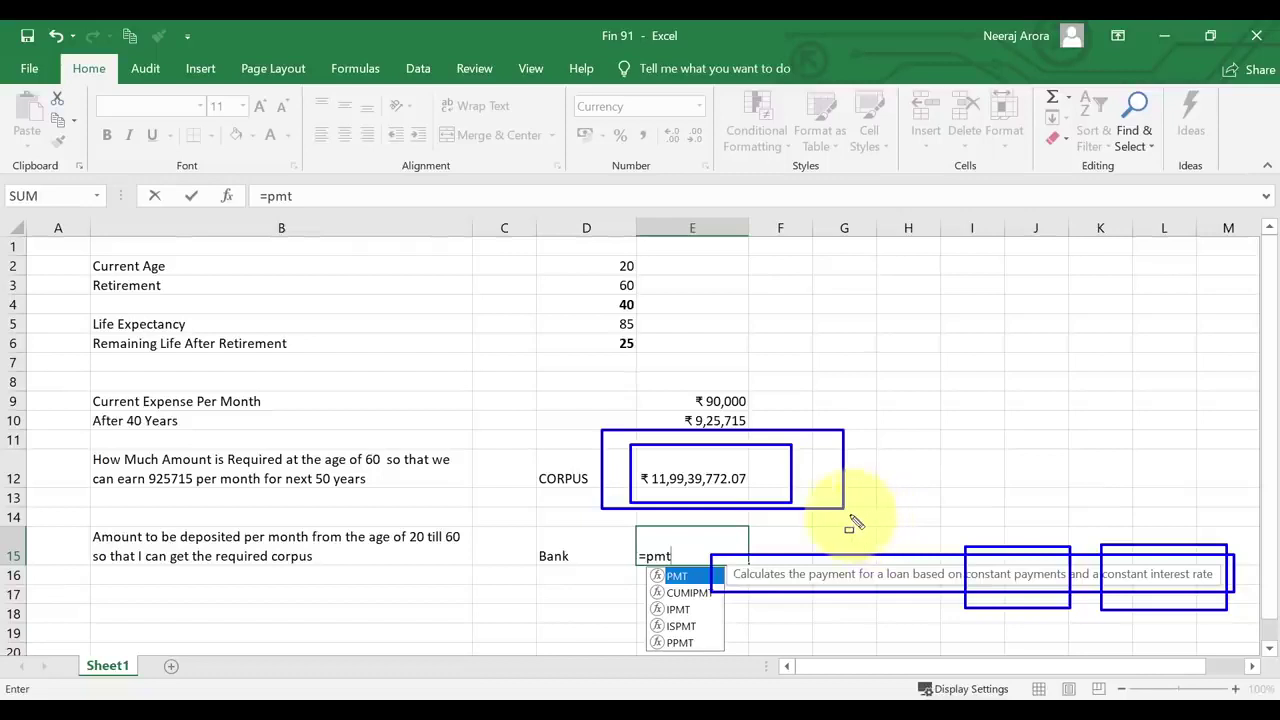
pyautogui.press('Escape')
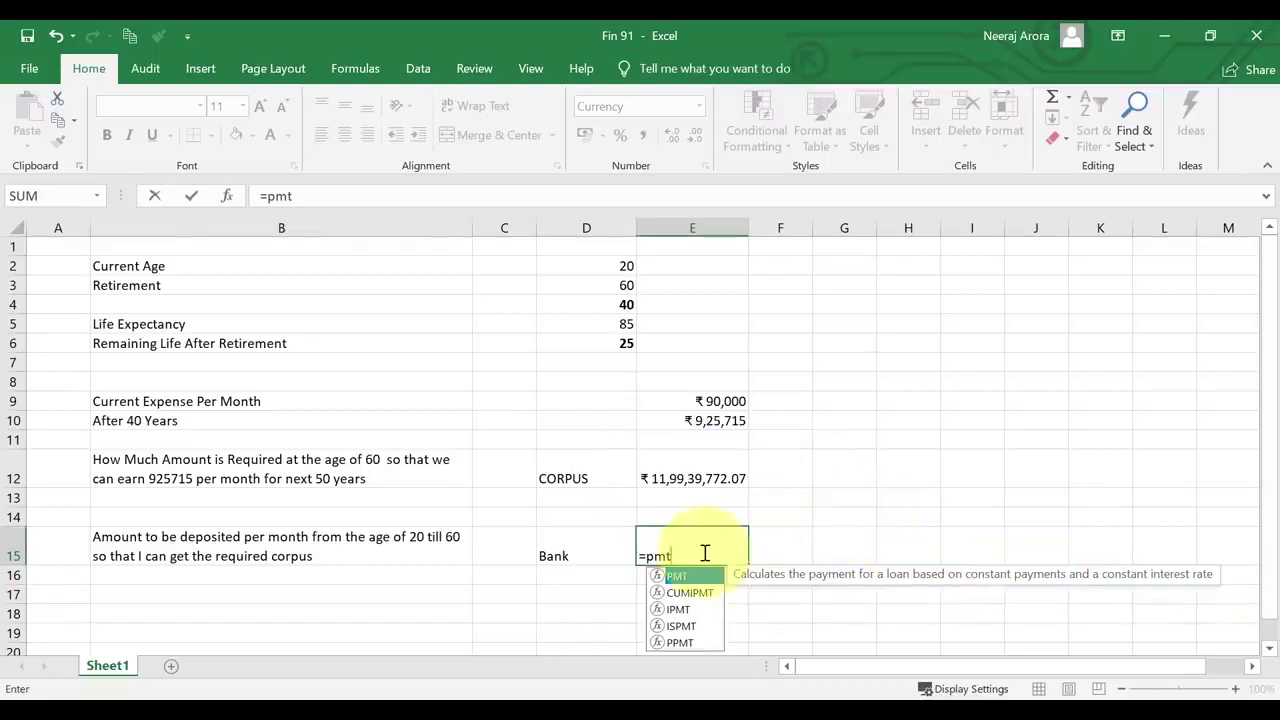
# Complete the bank deposit formula in E15 as =PMT(8%/12,40*12,0,-E12), using the corpus as the future value.
pyautogui.write('(')
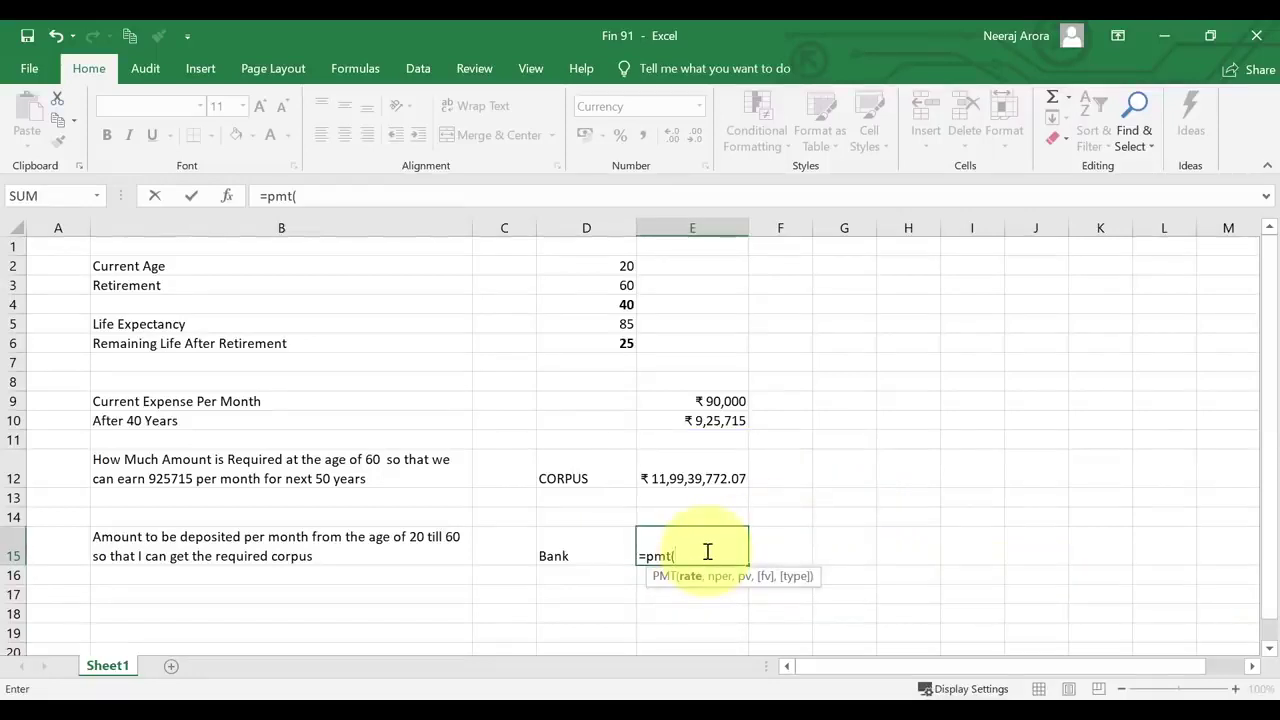
pyautogui.write('8%/12')
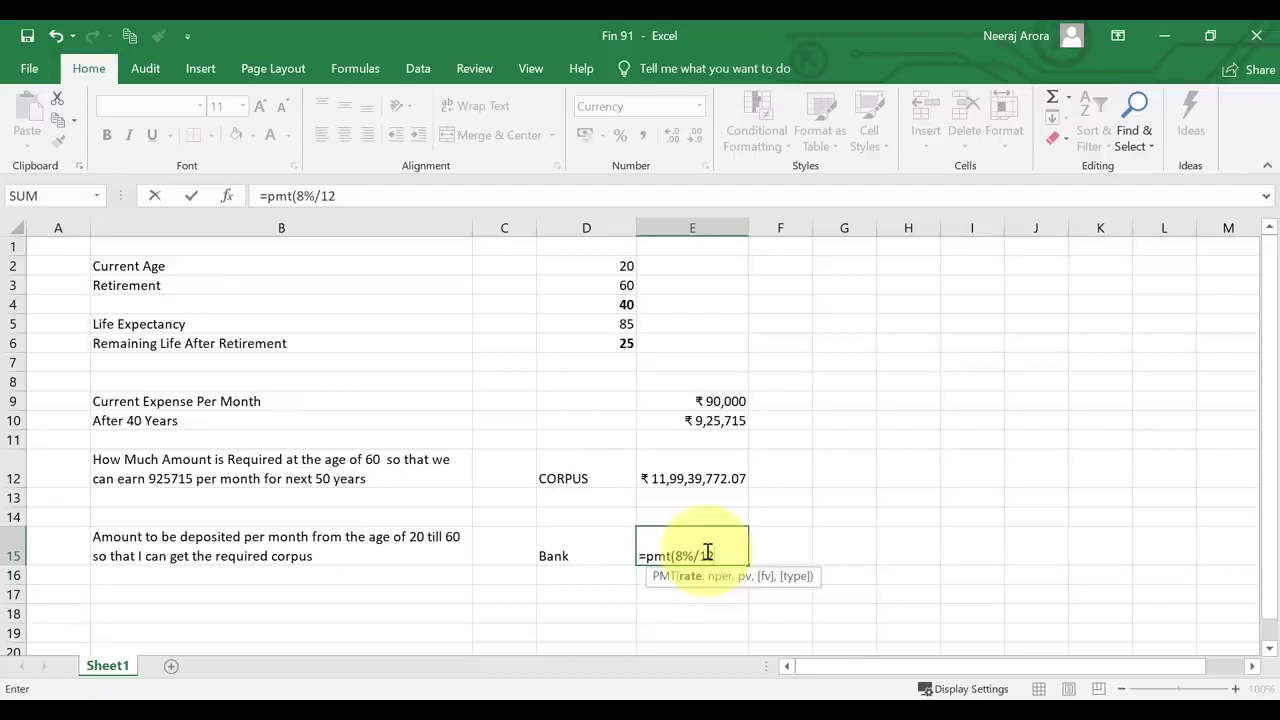
pyautogui.write(',40*12')
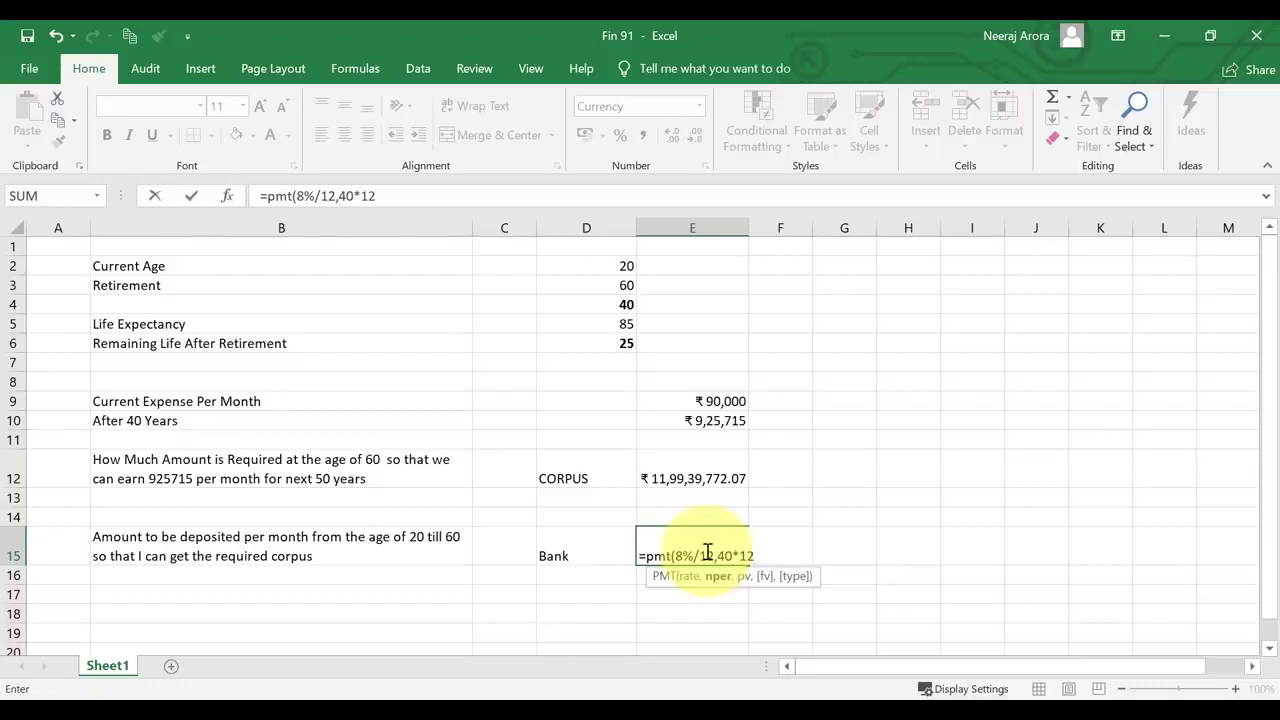
pyautogui.write(',0')
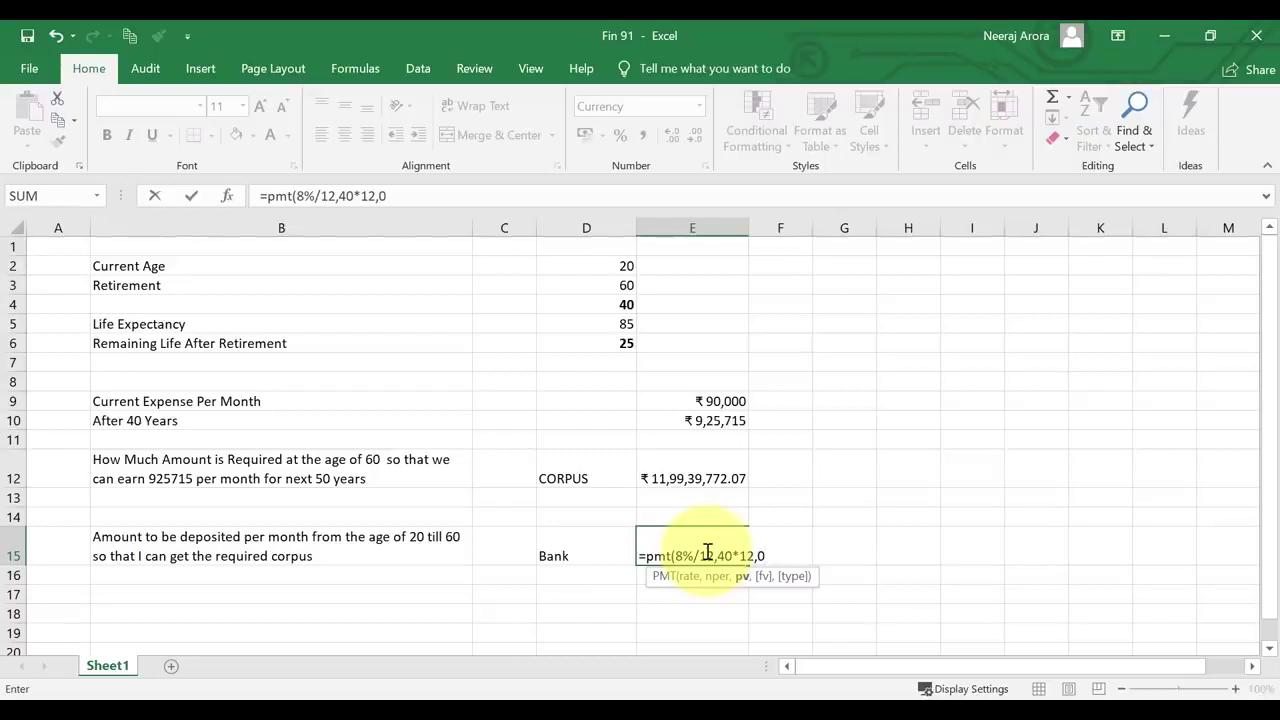
pyautogui.write(',-')
pyautogui.click(725, 475)
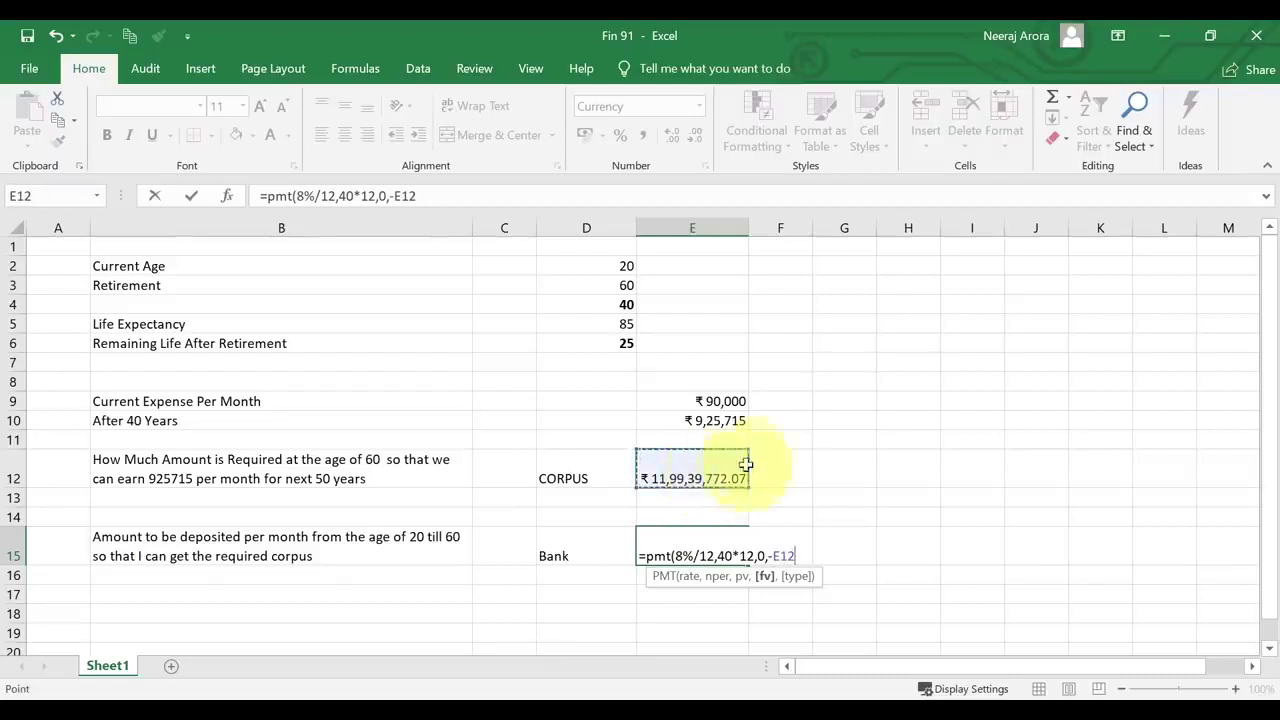
pyautogui.write(')')
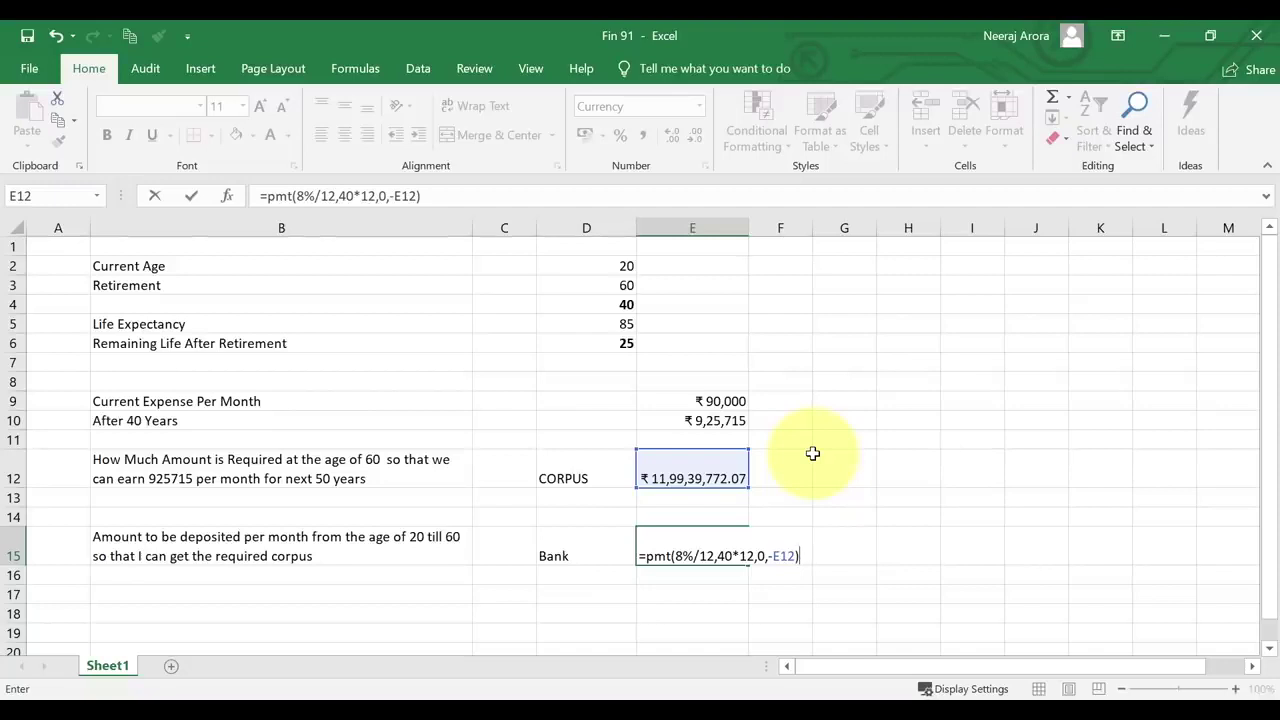
pyautogui.press('Return')
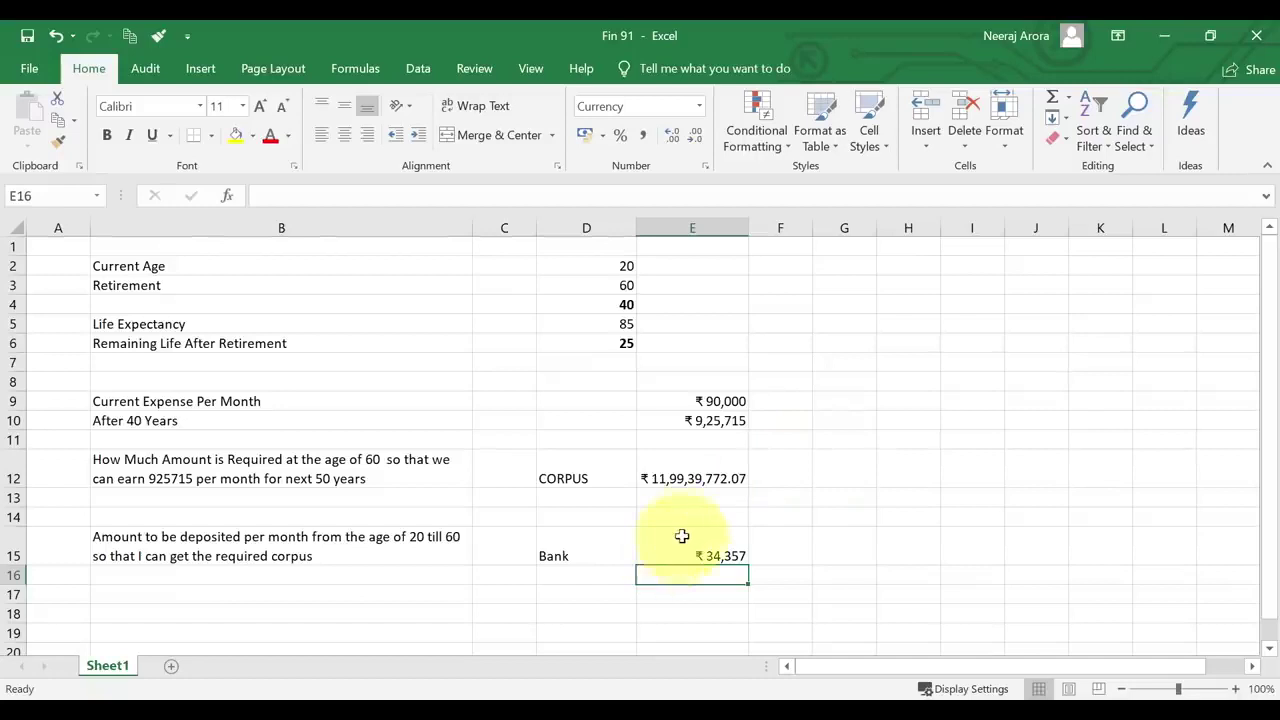
# Examine the monthly bank deposit in E15 against the required corpus in E12.
pyautogui.scroll(-1, 683, 530)
pyautogui.click(695, 486)
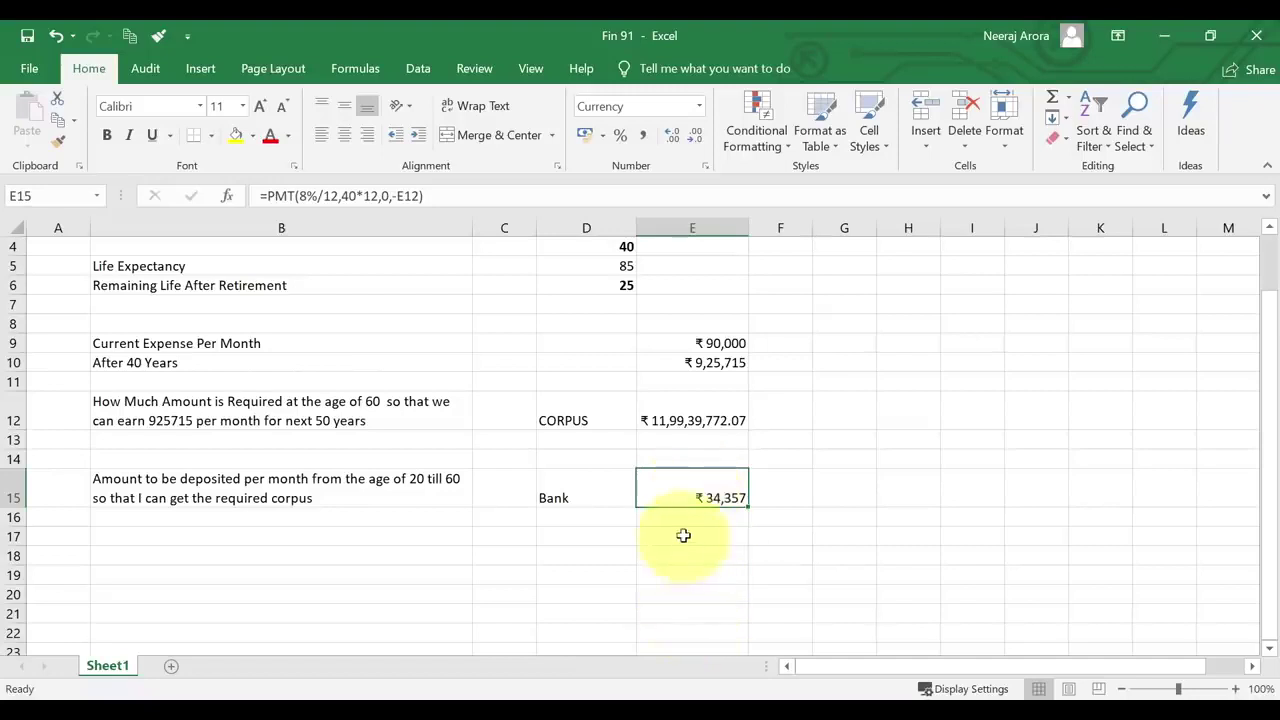
pyautogui.moveTo(640, 460); pyautogui.dragTo(778, 532)
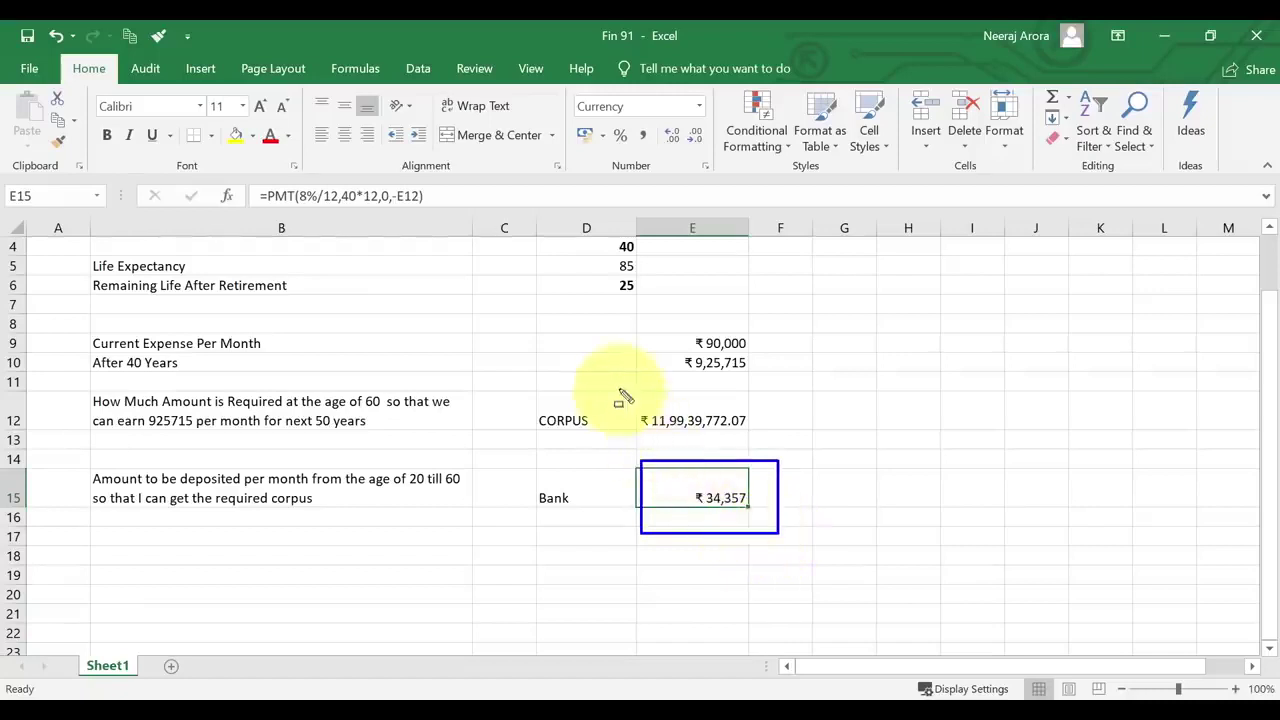
pyautogui.moveTo(616, 388); pyautogui.dragTo(778, 440)
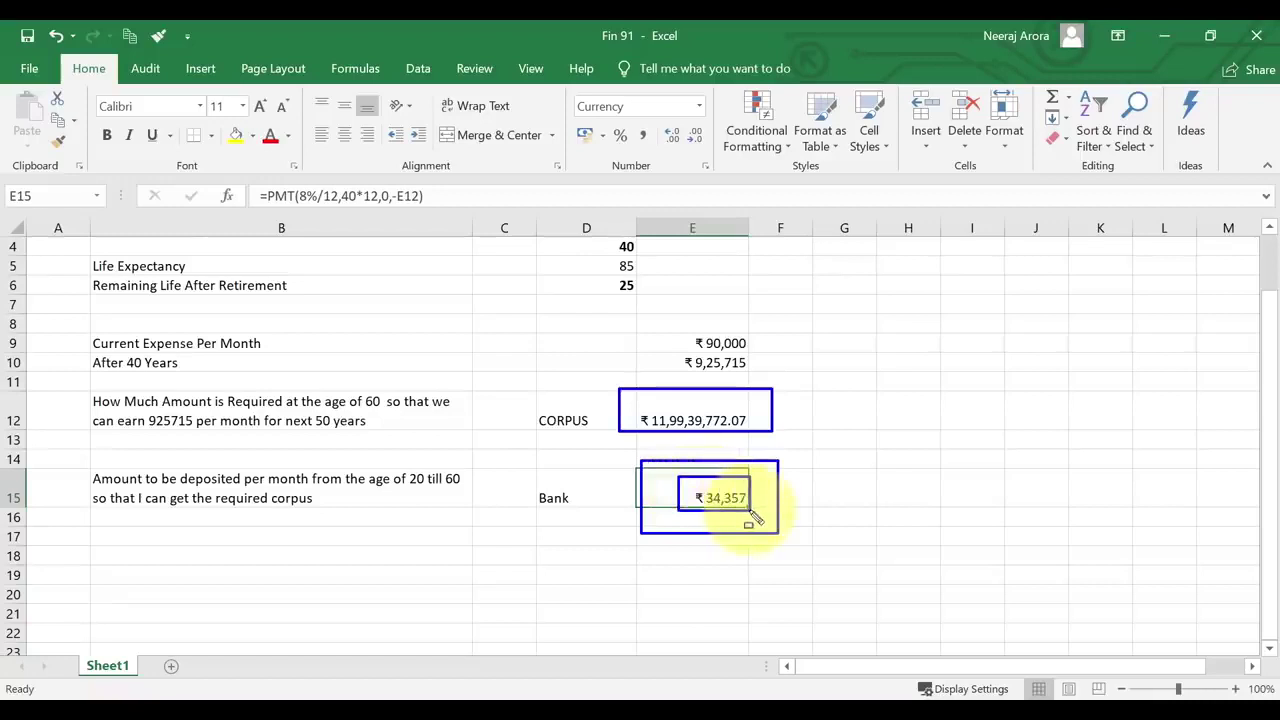
pyautogui.moveTo(737, 486)
pyautogui.mouseDown()
pyautogui.moveTo(666, 480)
pyautogui.moveTo(715, 512)
pyautogui.mouseUp()
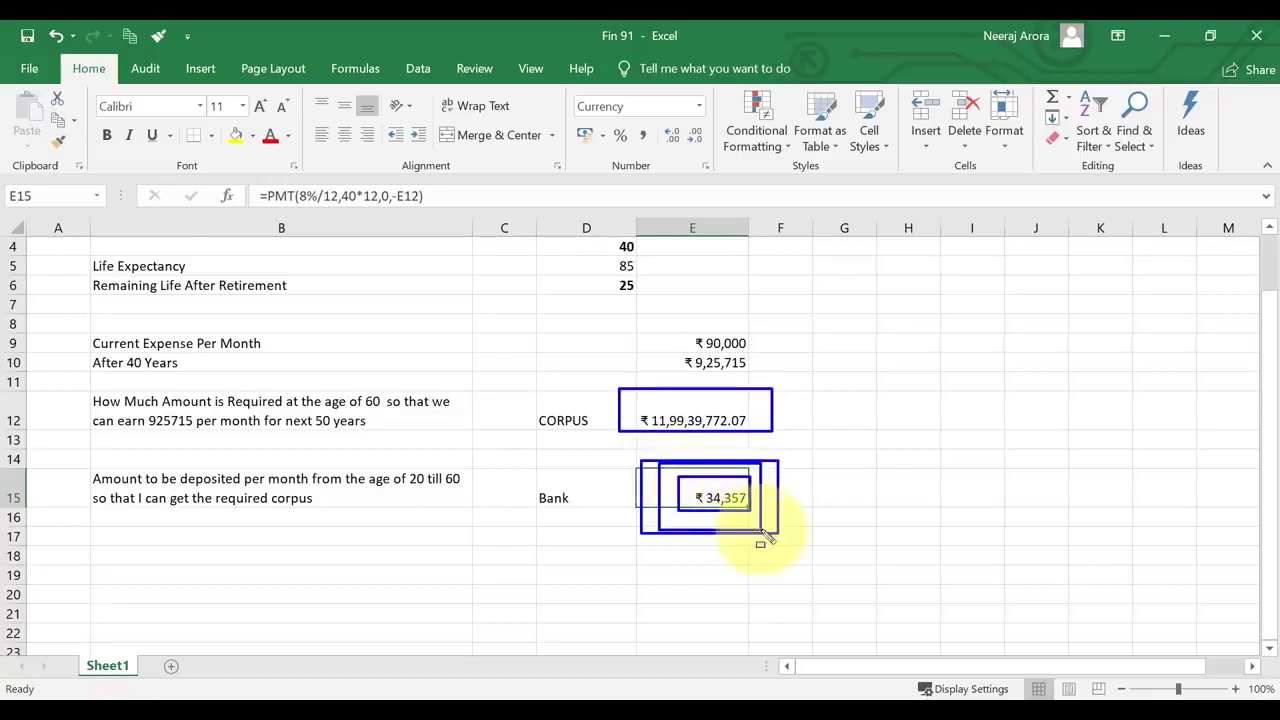
pyautogui.press('Escape')
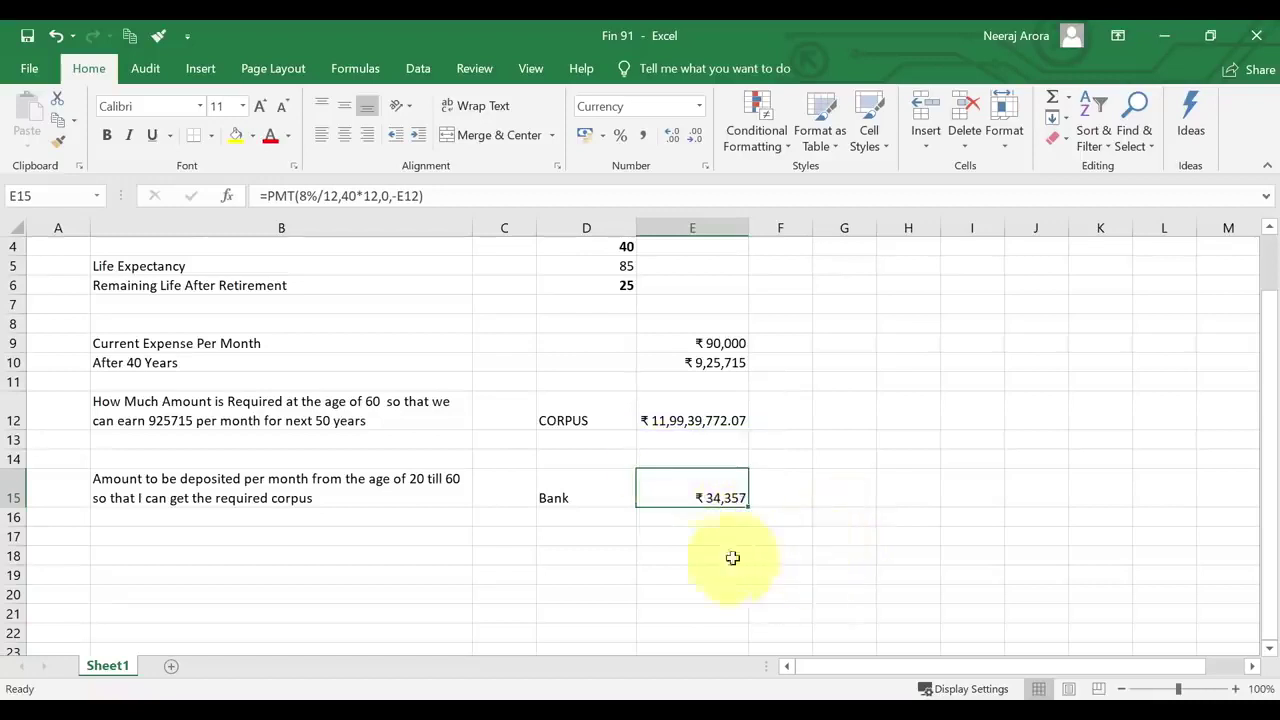
# Enter the label "Stock Market" in cell D16, below the Bank label.
pyautogui.click(602, 517)
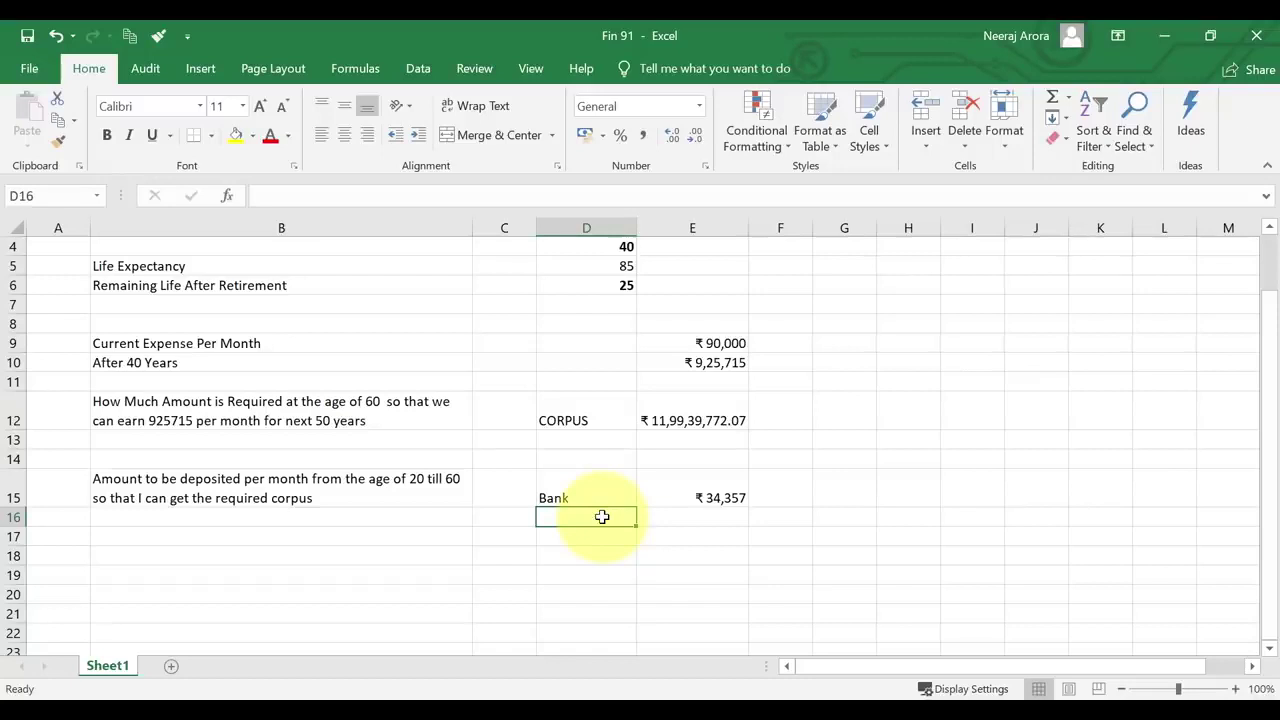
pyautogui.write('Stock Ma')
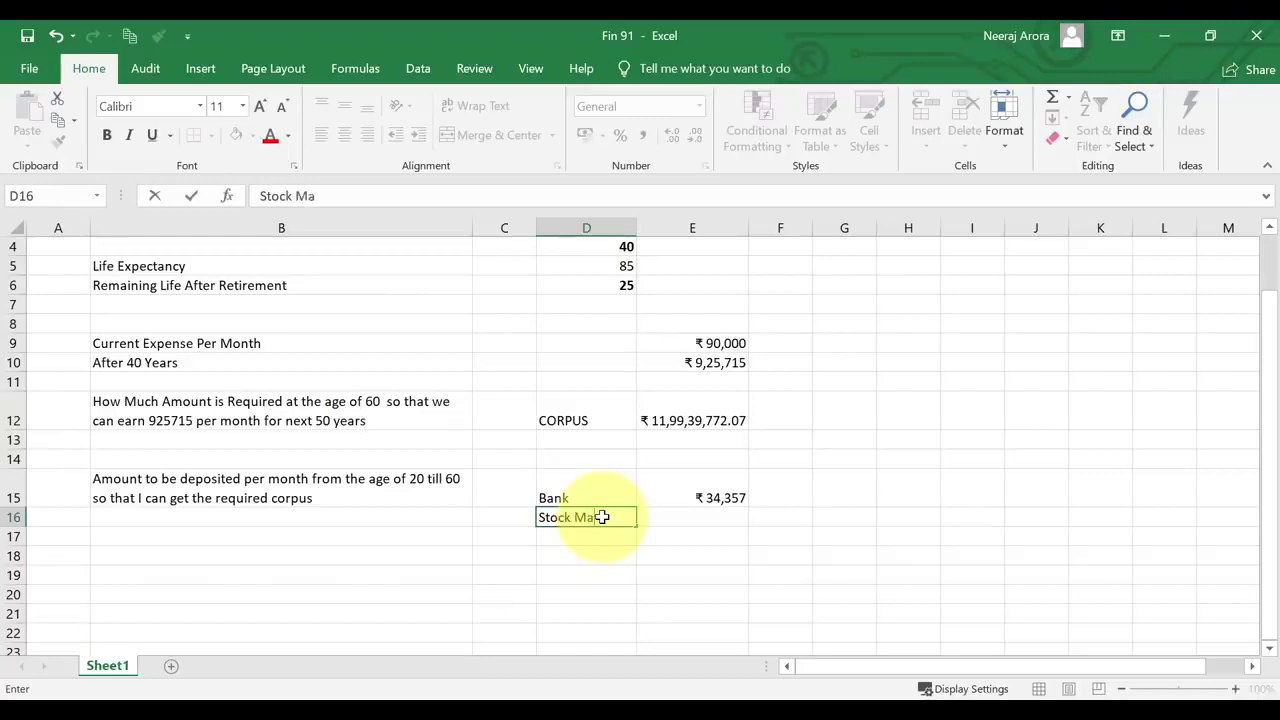
pyautogui.write('rket')
pyautogui.press('Return')
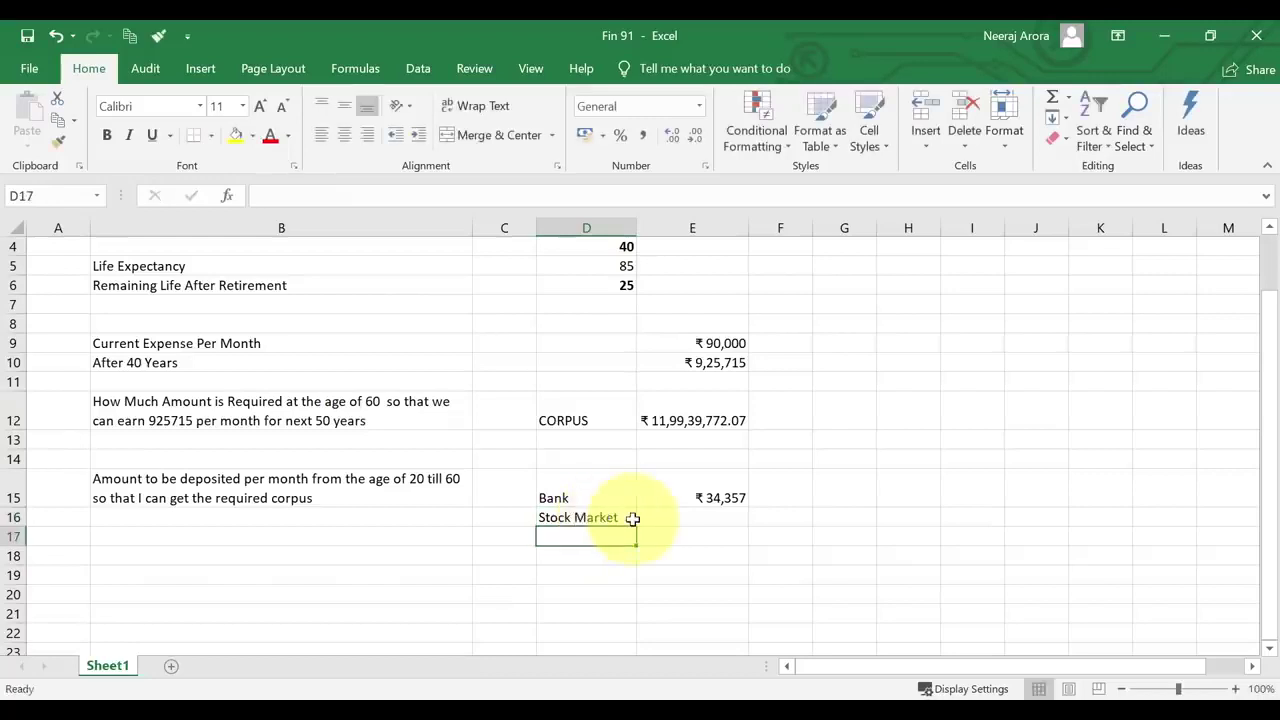
# Calculate the monthly stock market deposit in E16 with =PMT(13%/12,40*12,0,-E12) and review it against the corpus in E12.
pyautogui.click(633, 520)
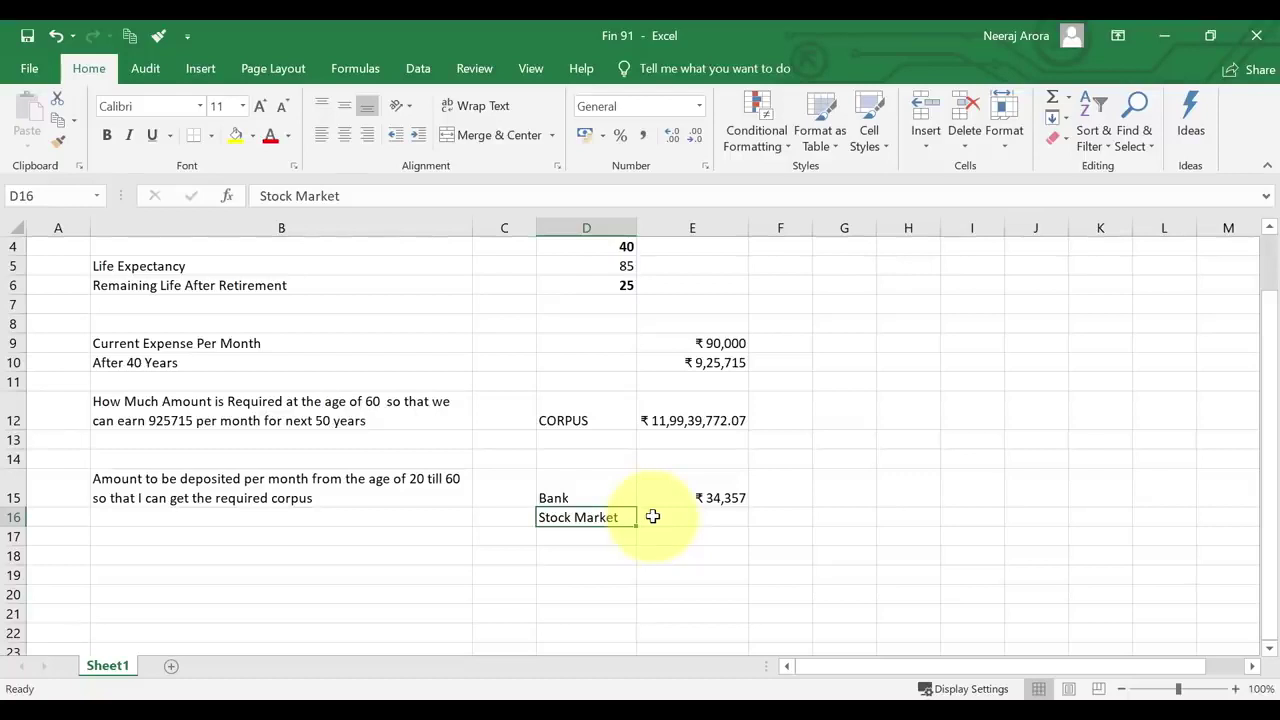
pyautogui.click(652, 516)
pyautogui.write('=')
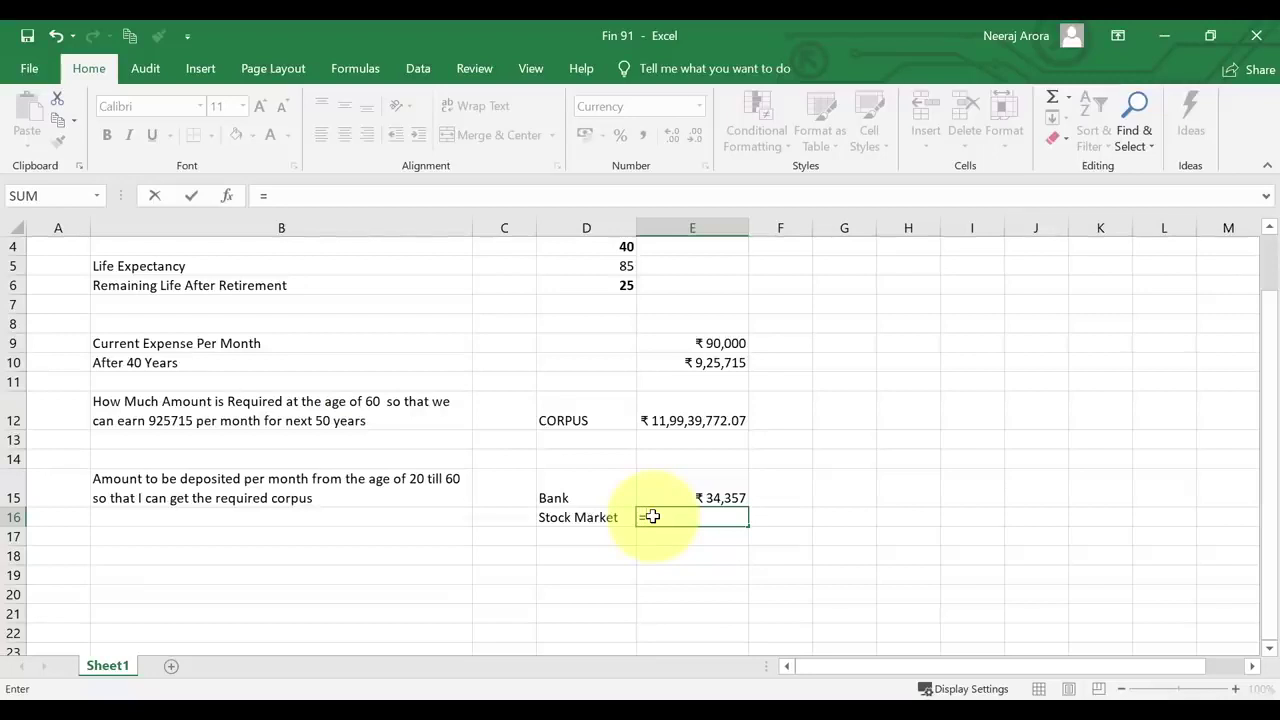
pyautogui.write('pmt(')
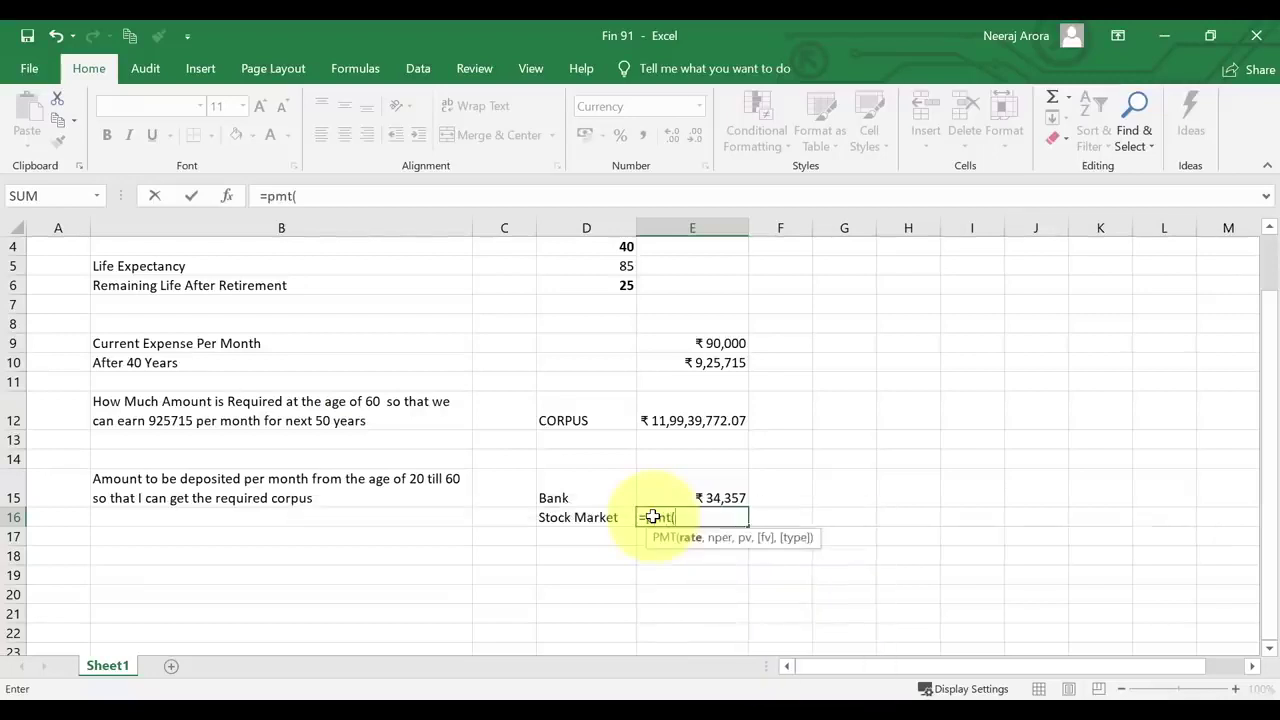
pyautogui.write('13%/12')
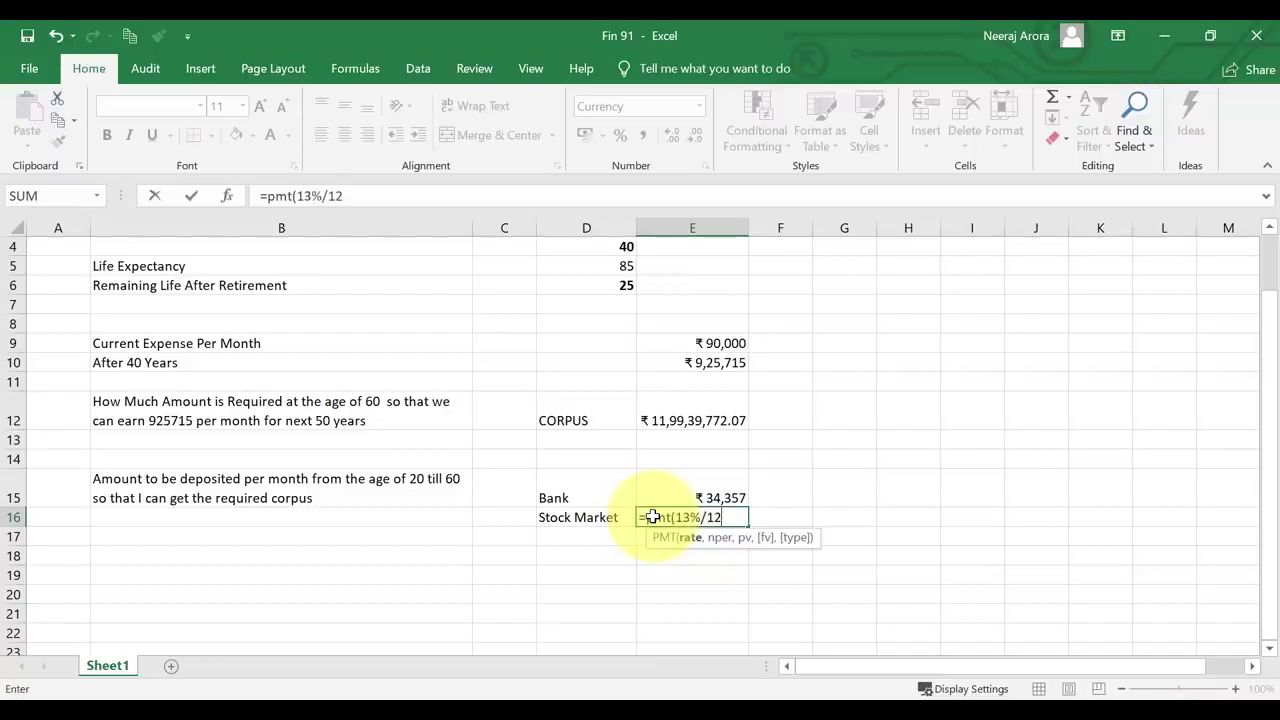
pyautogui.write(',40')
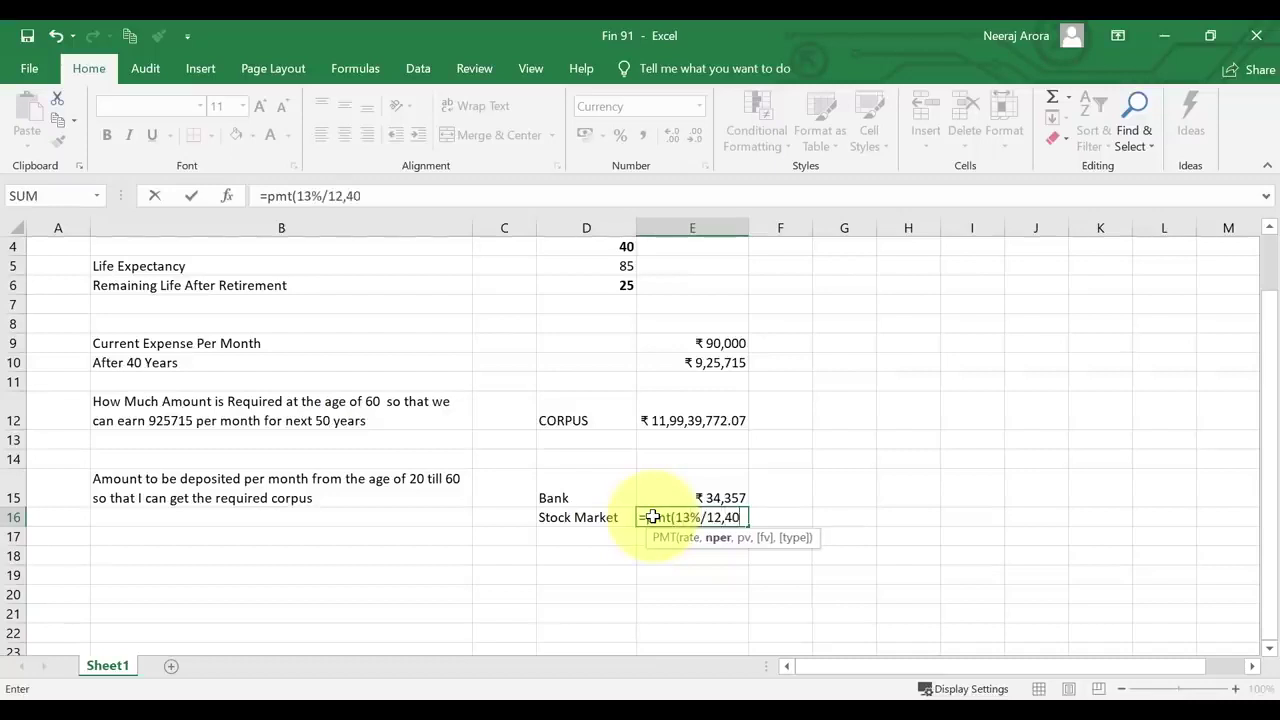
pyautogui.write('*12,')
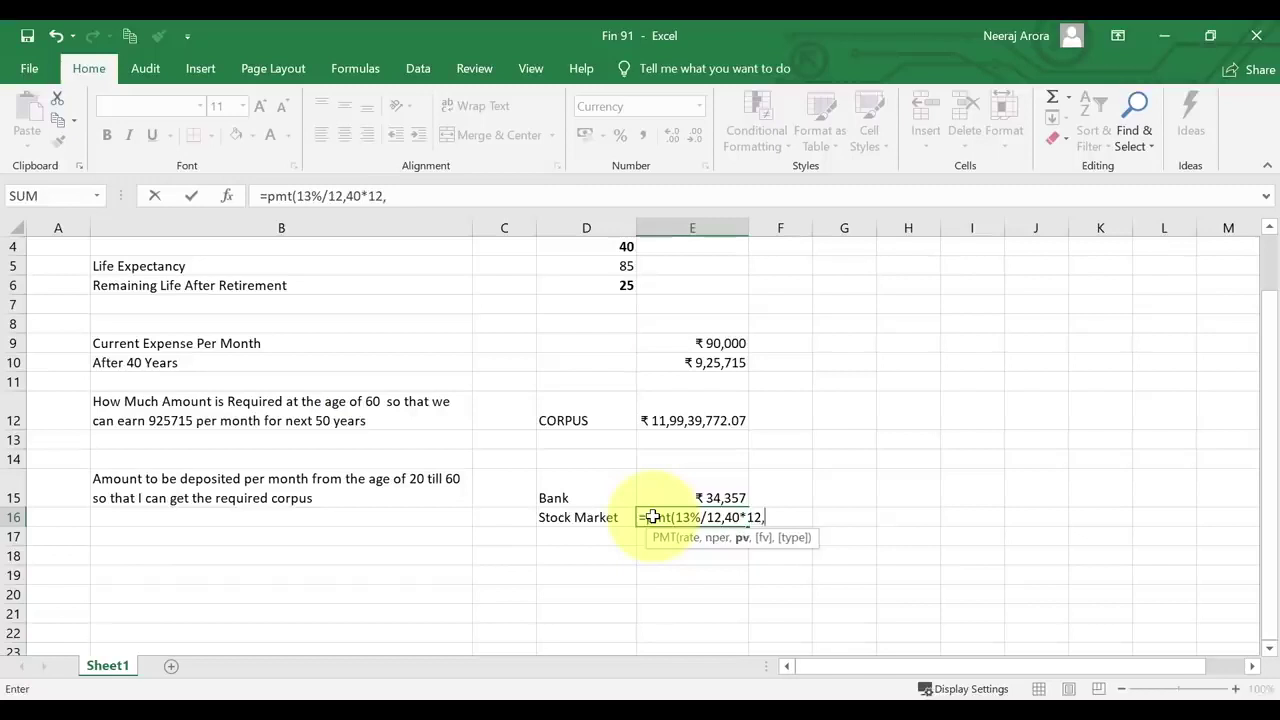
pyautogui.write('0,-')
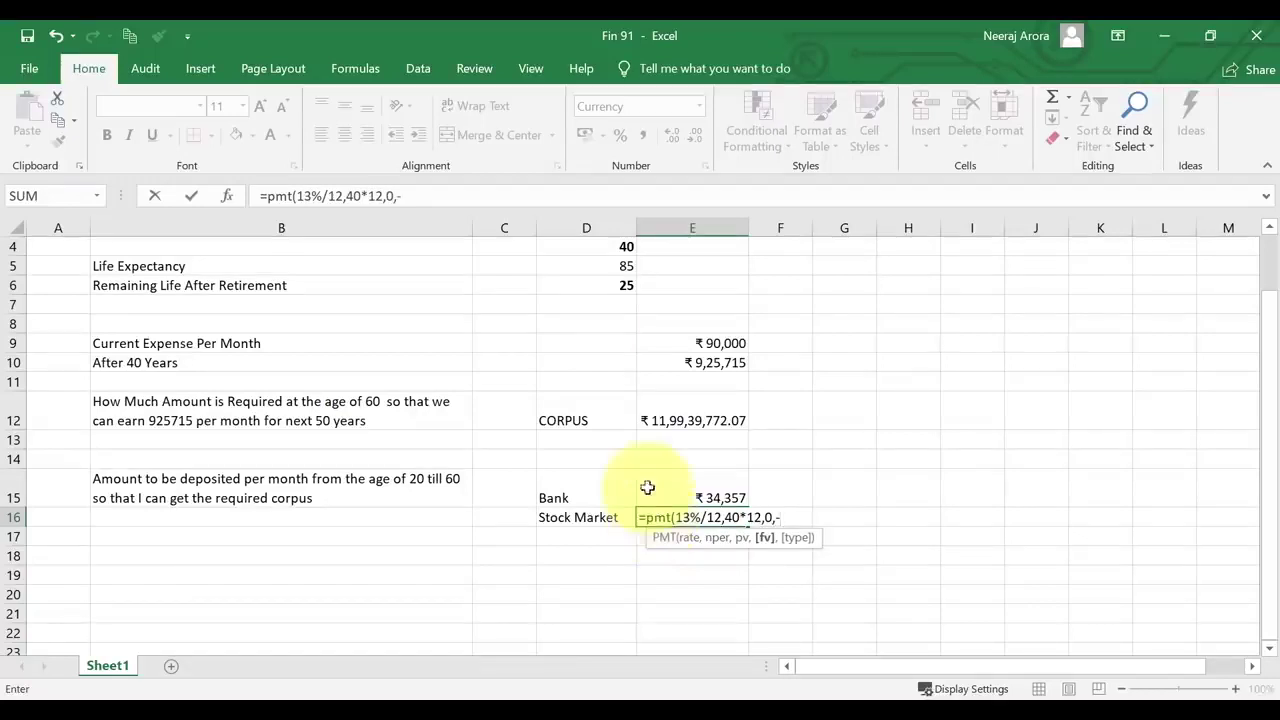
pyautogui.click(690, 420)
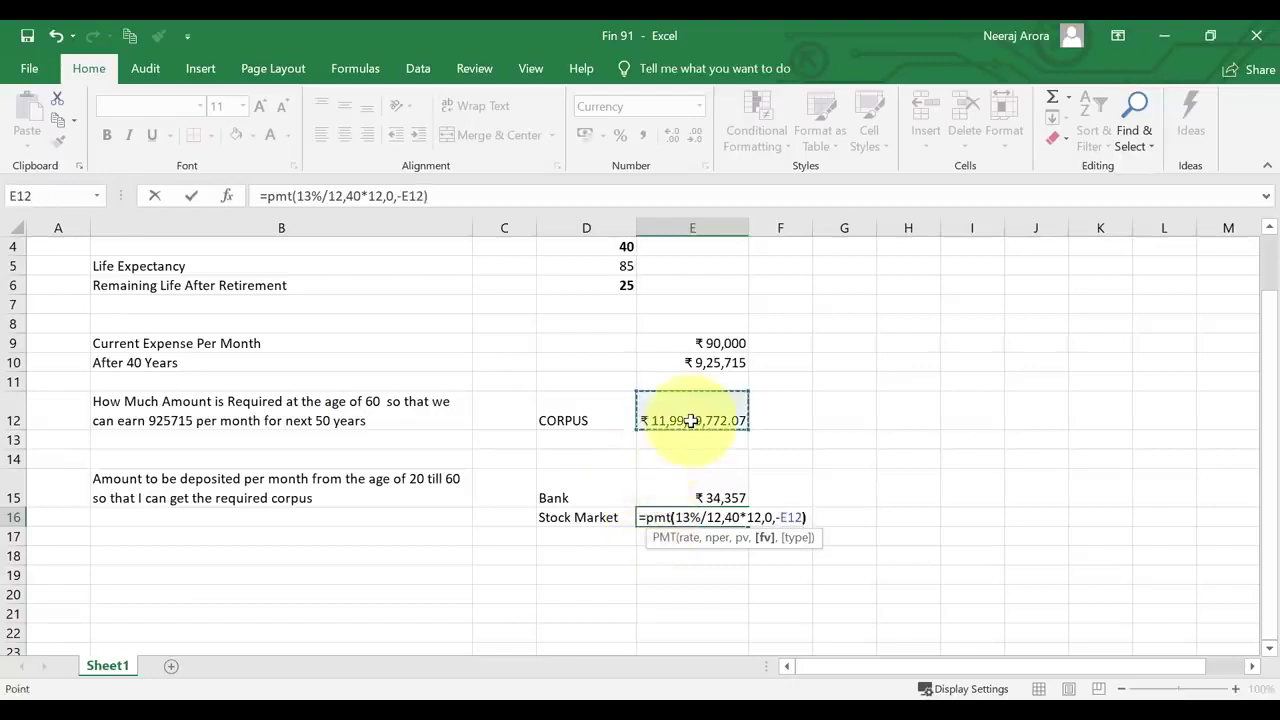
pyautogui.write(')')
pyautogui.press('Return')
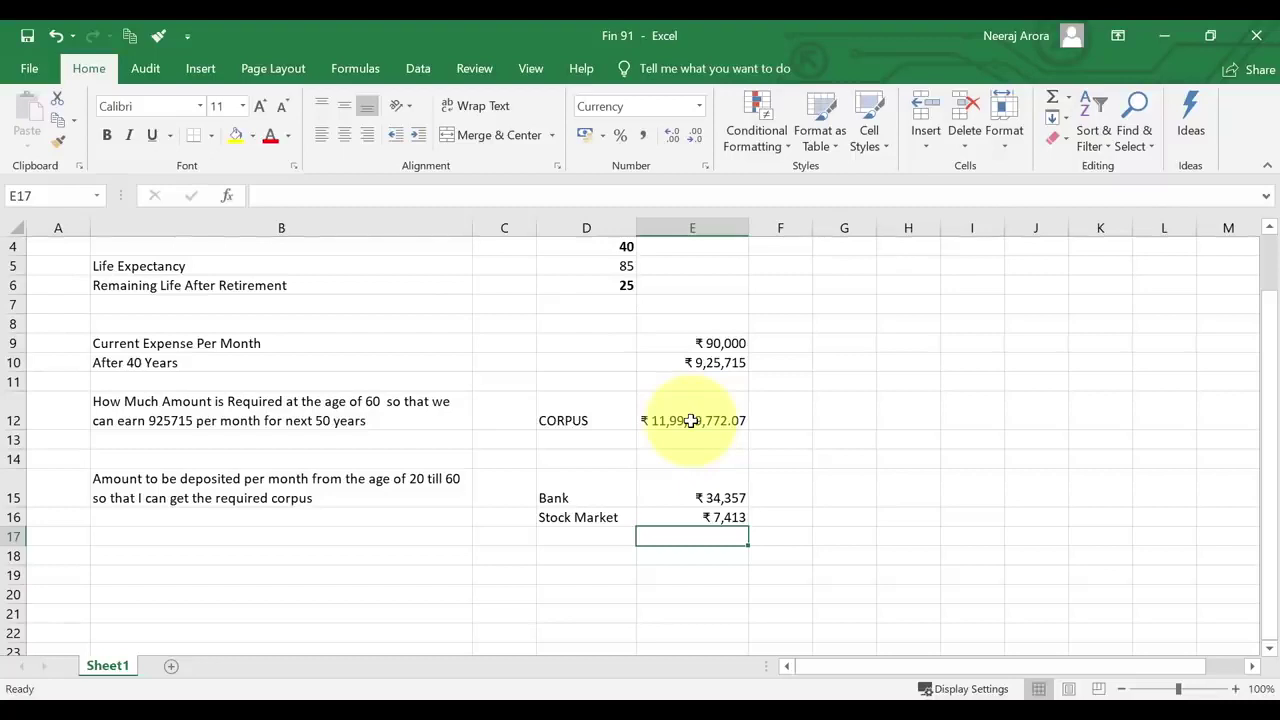
pyautogui.click(731, 518)
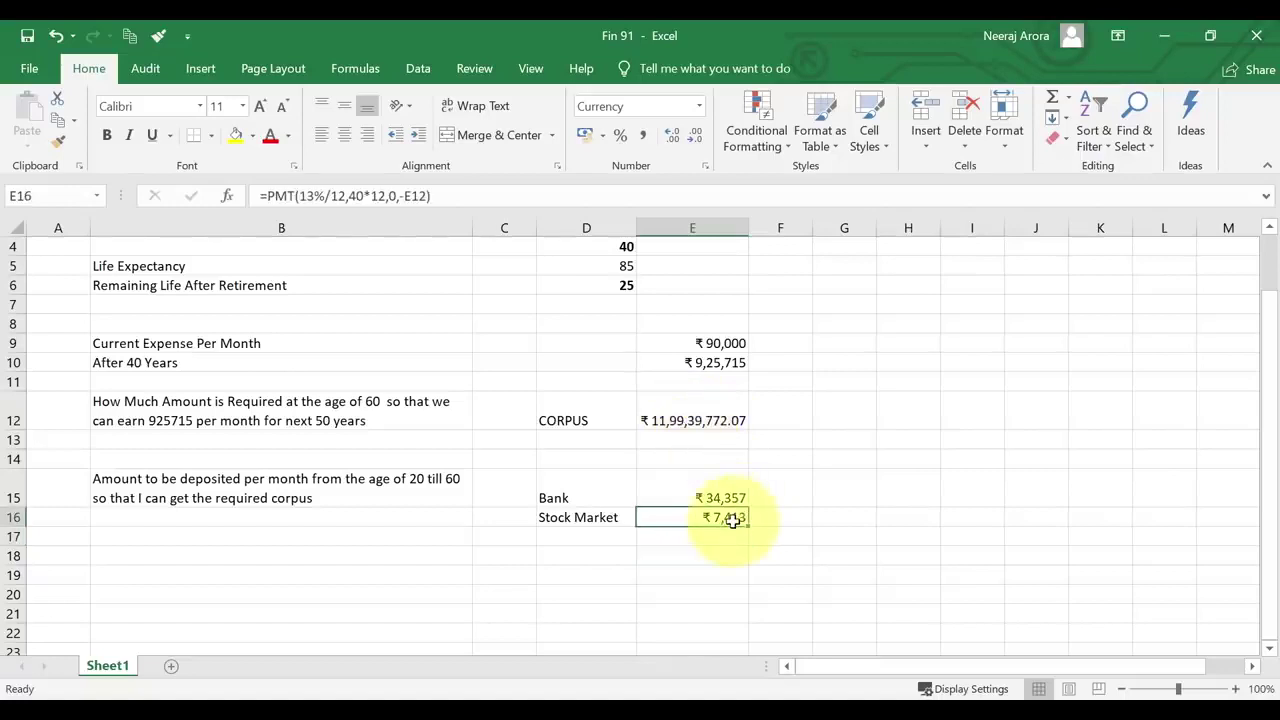
pyautogui.click(704, 420)
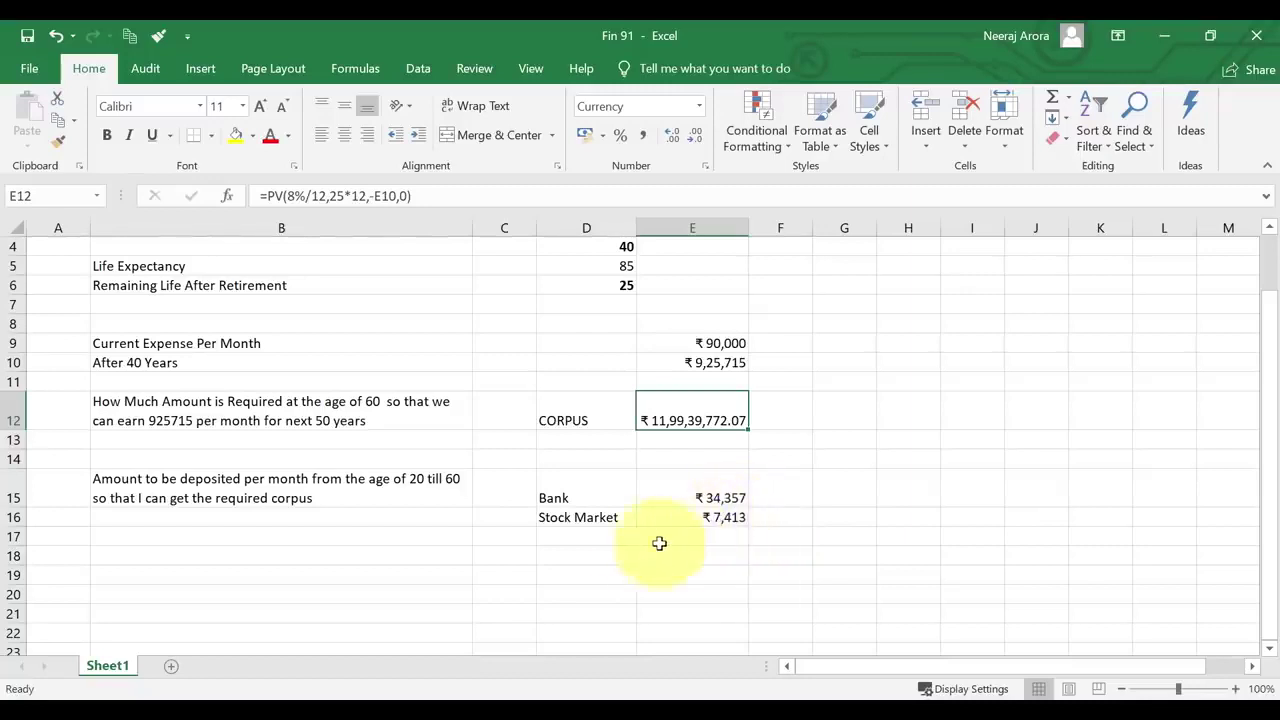
# Enter the label "Stock Market 2" in D17 and select the adjacent cell E17.
pyautogui.click(600, 520)
pyautogui.click(609, 542)
pyautogui.write('Stock Market')
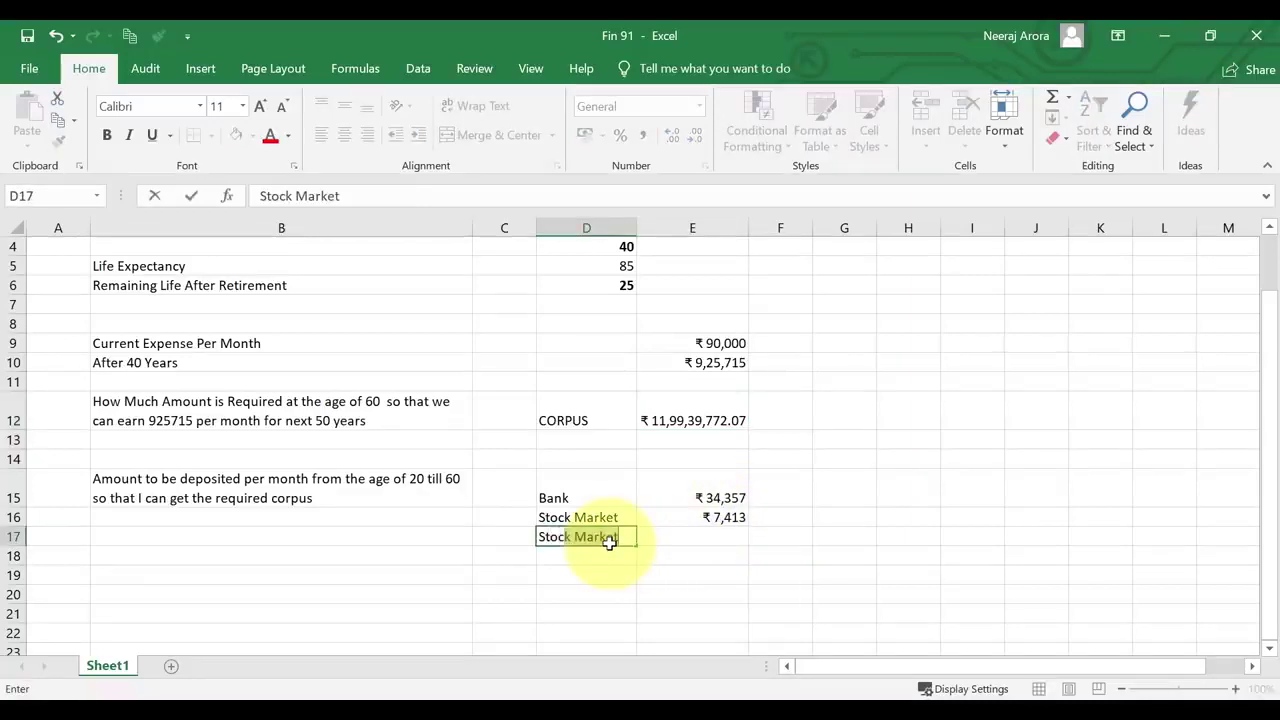
pyautogui.write(' 2')
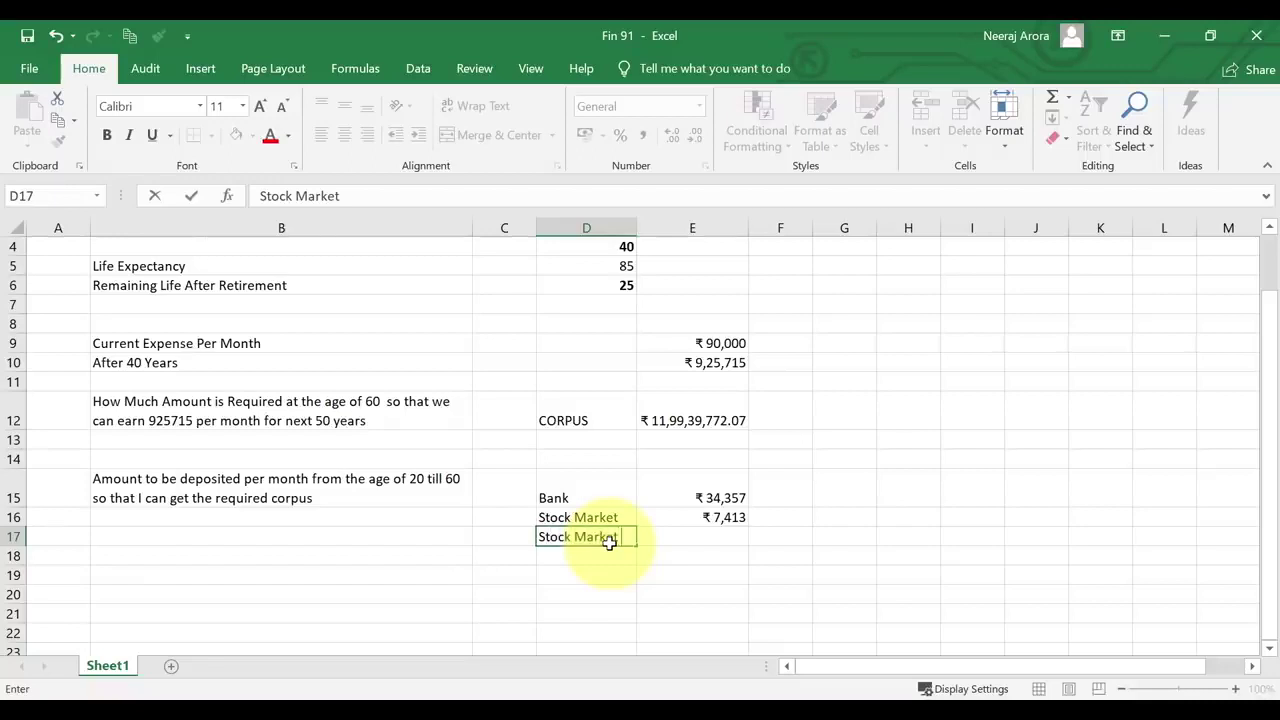
pyautogui.press('Return')
pyautogui.press('Up')
pyautogui.press('Right')
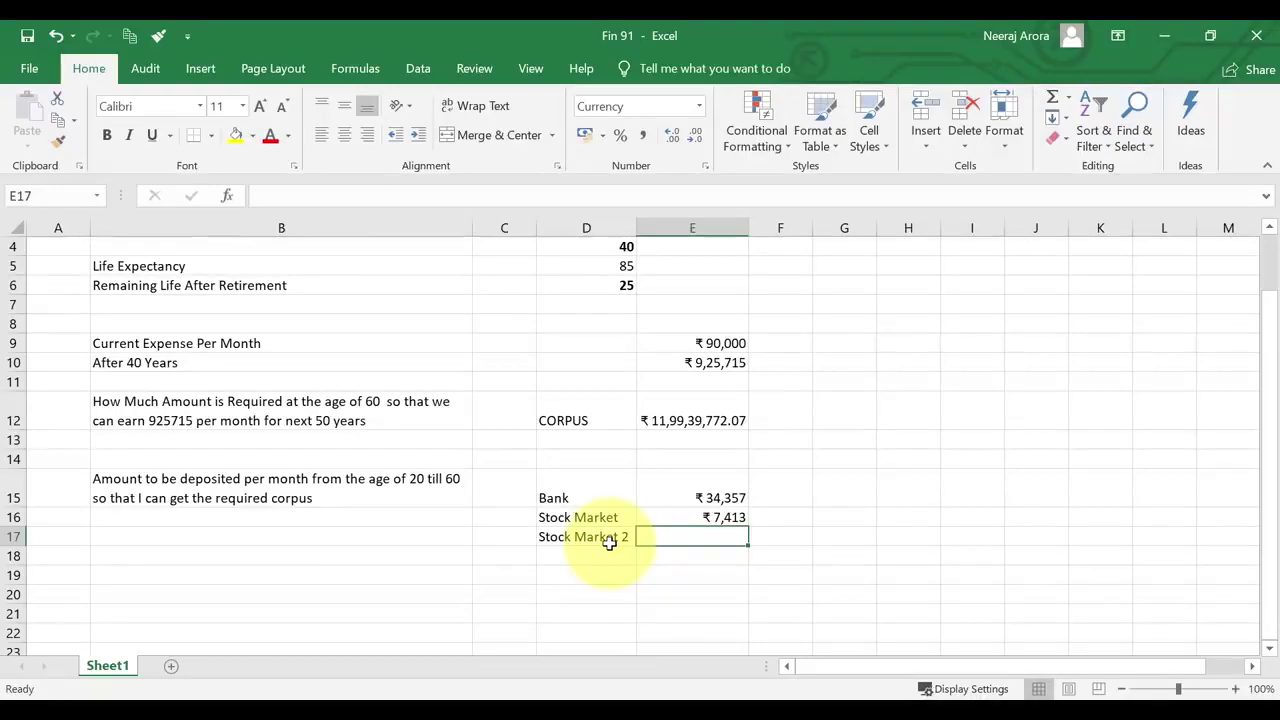
# Examine the monthly stock market deposit in E16 and its formula.
pyautogui.press('Up')
pyautogui.scroll(1, 609, 543)
pyautogui.press('Left')
pyautogui.press('Right')
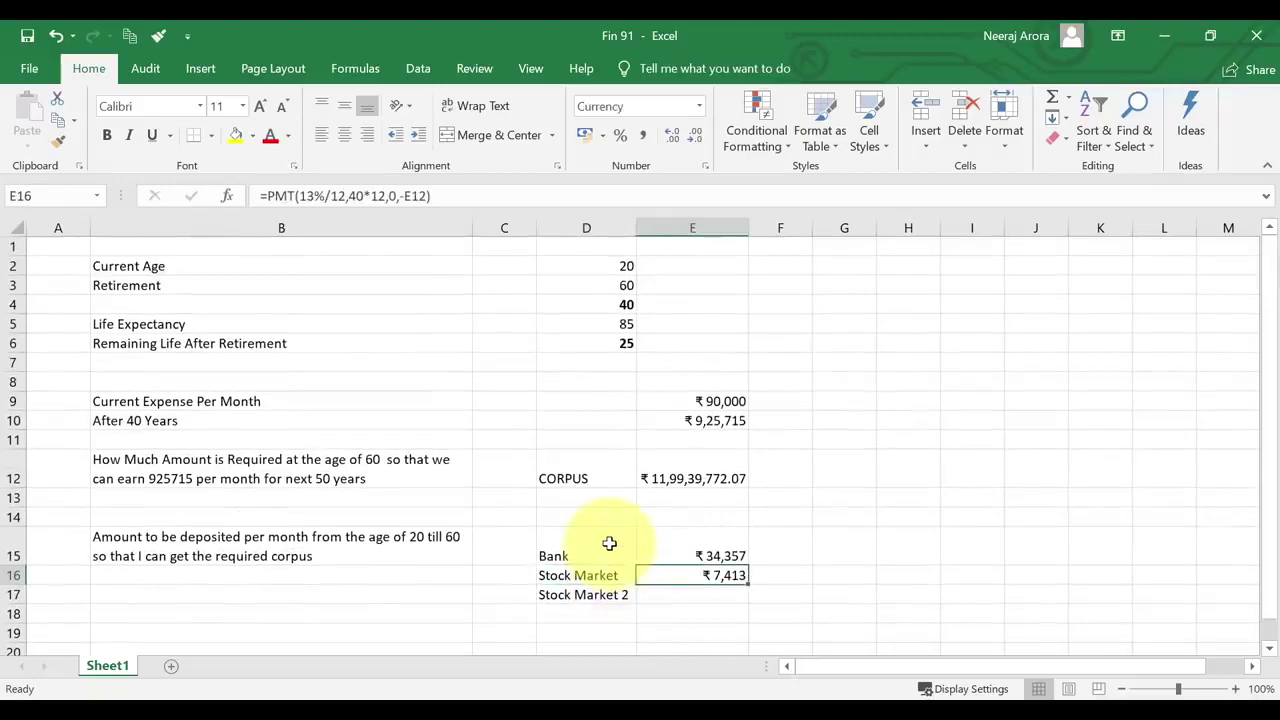
pyautogui.scroll(-5, 603, 538)
pyautogui.scroll(3, 632, 362)
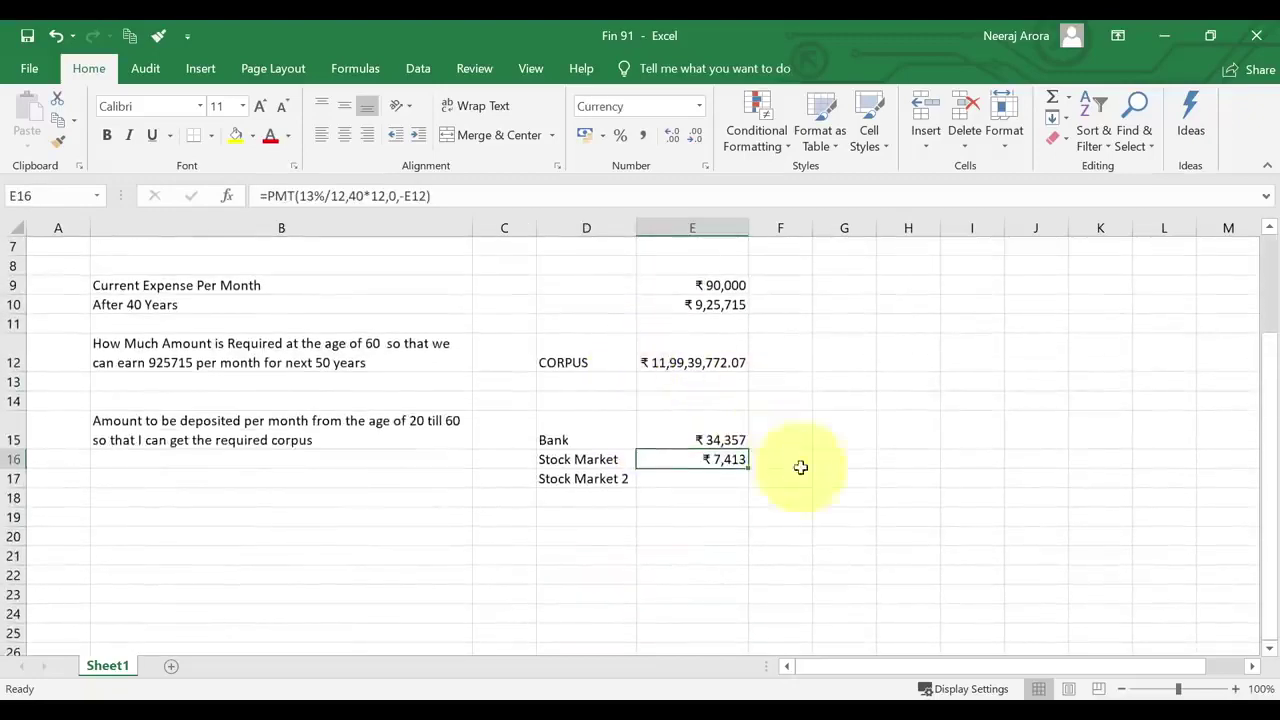
pyautogui.moveTo(643, 457); pyautogui.dragTo(733, 502)
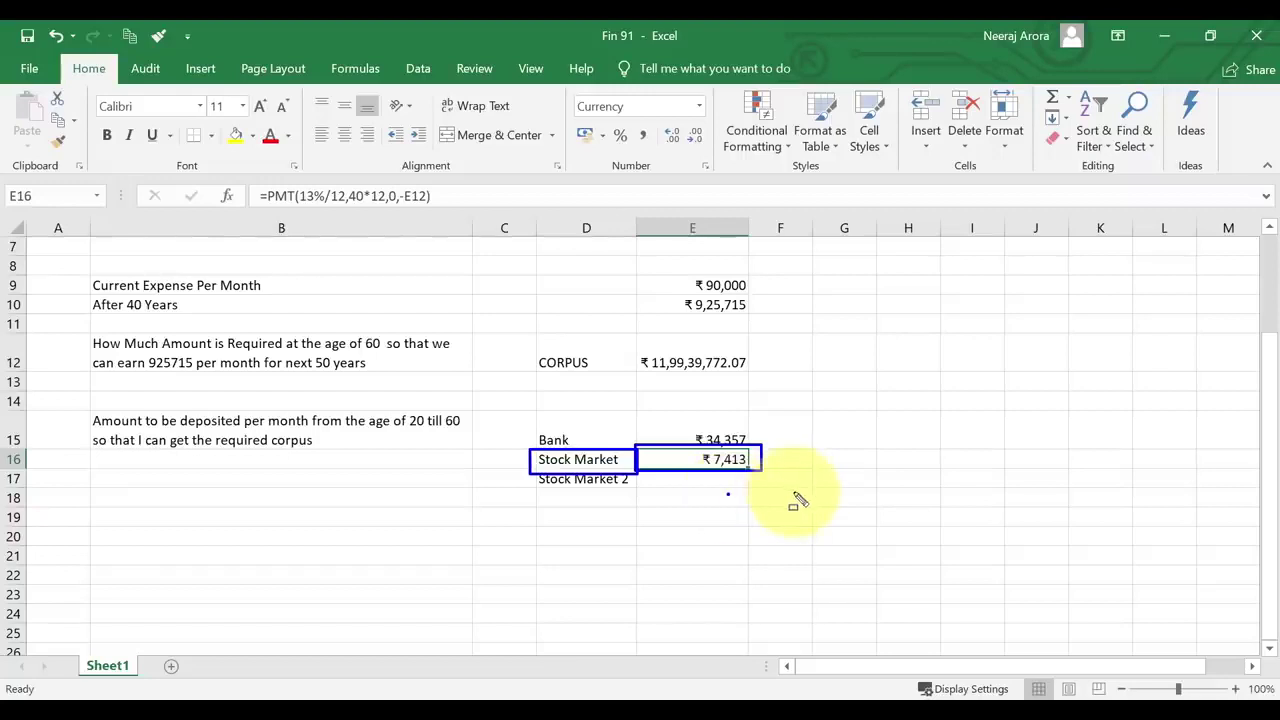
pyautogui.press('Escape')
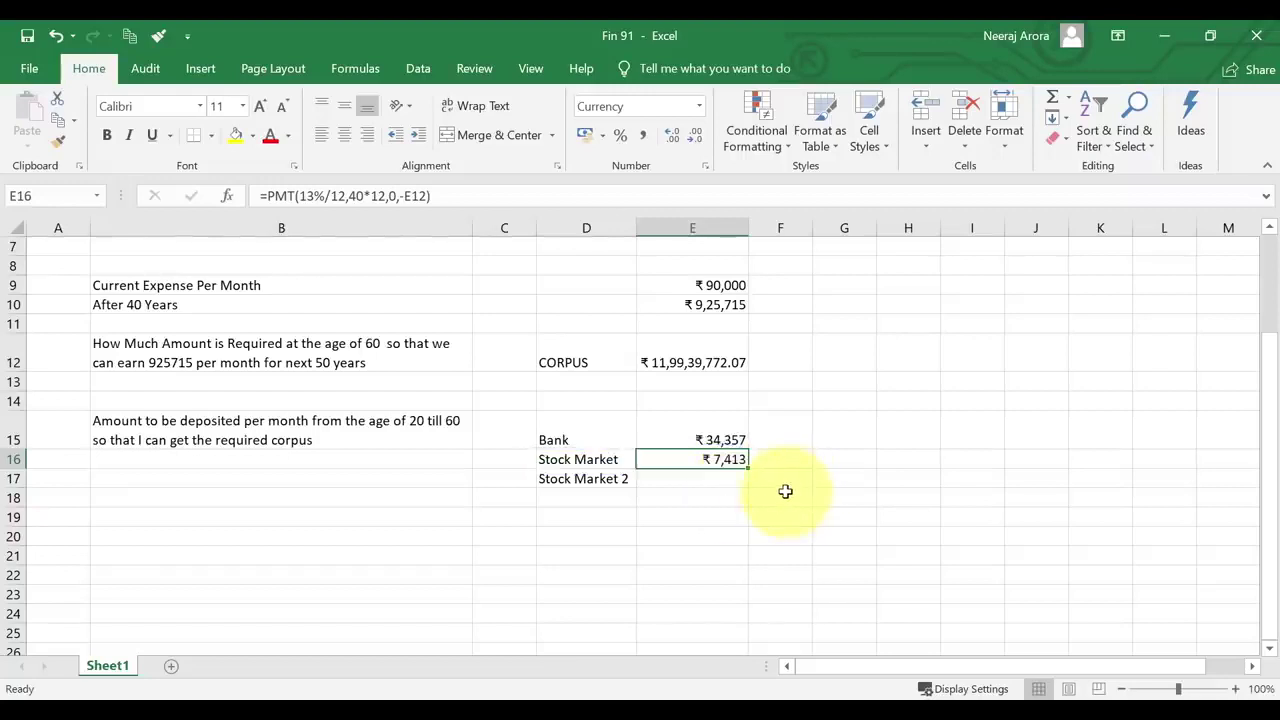
# Calculate the second stock market deposit in E17 with =PMT(17.5%/12,40*12,0,-E12).
pyautogui.click(716, 482)
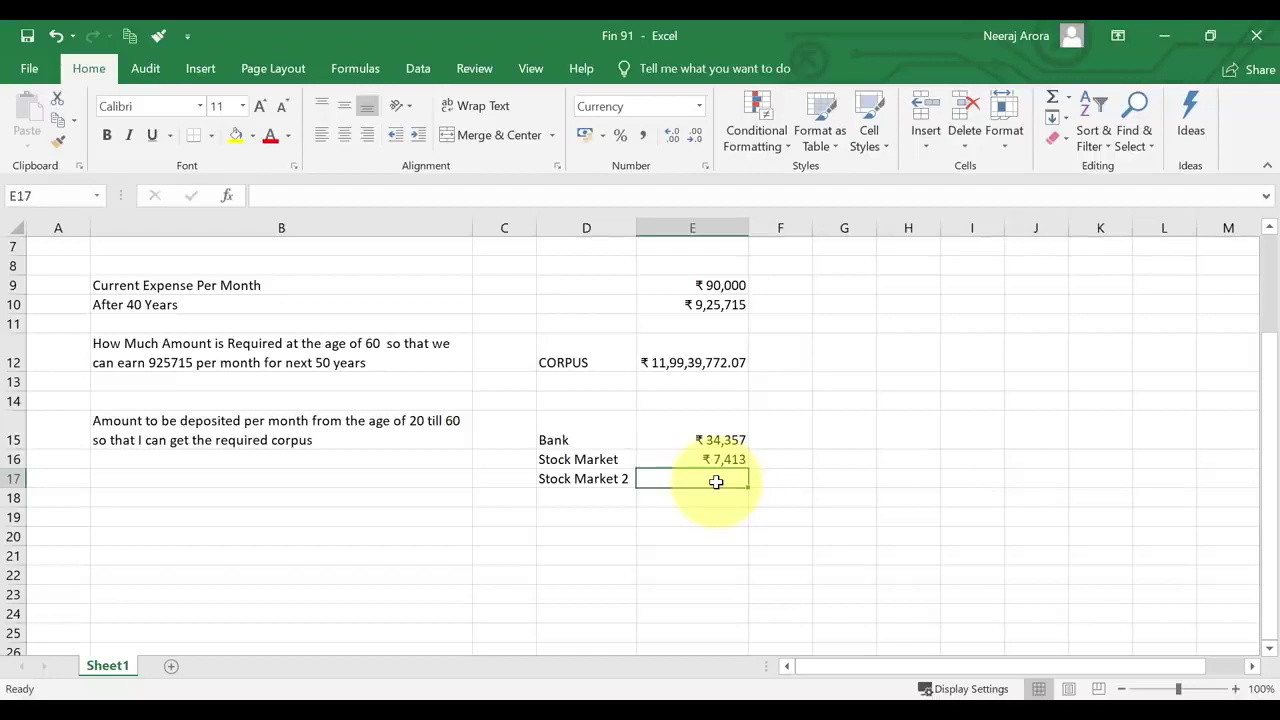
pyautogui.write('=pmt')
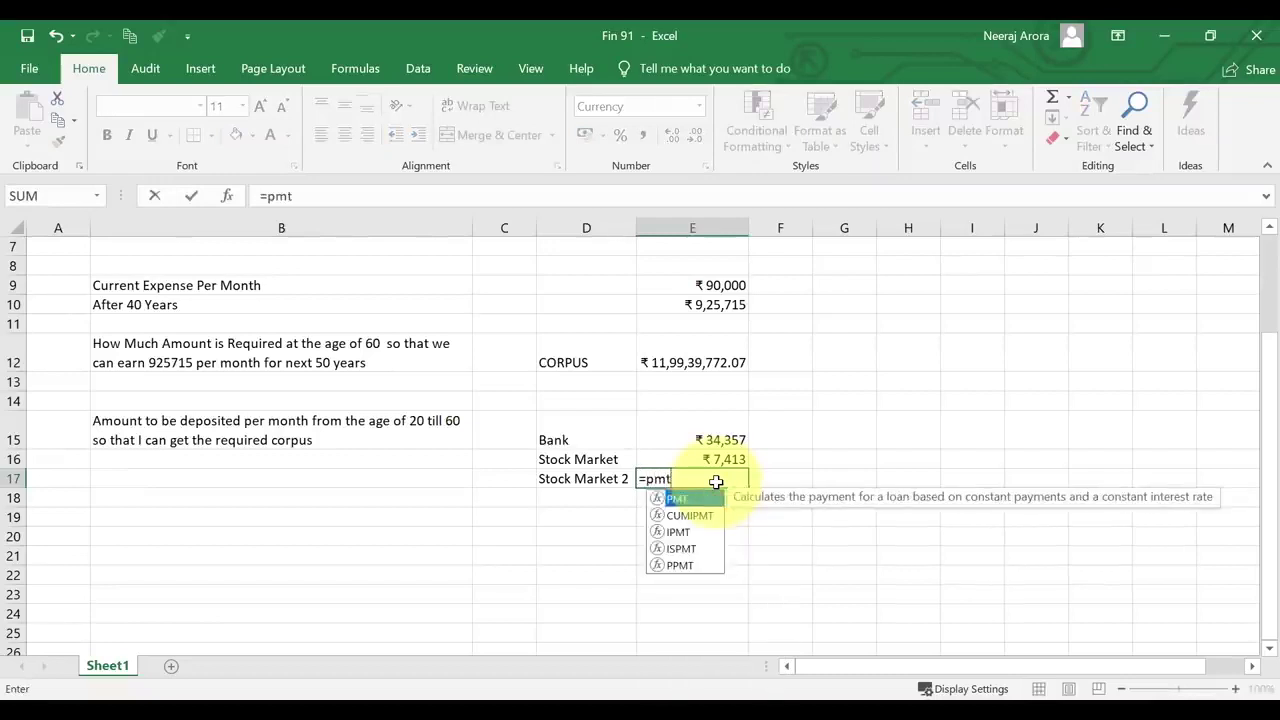
pyautogui.write('(')
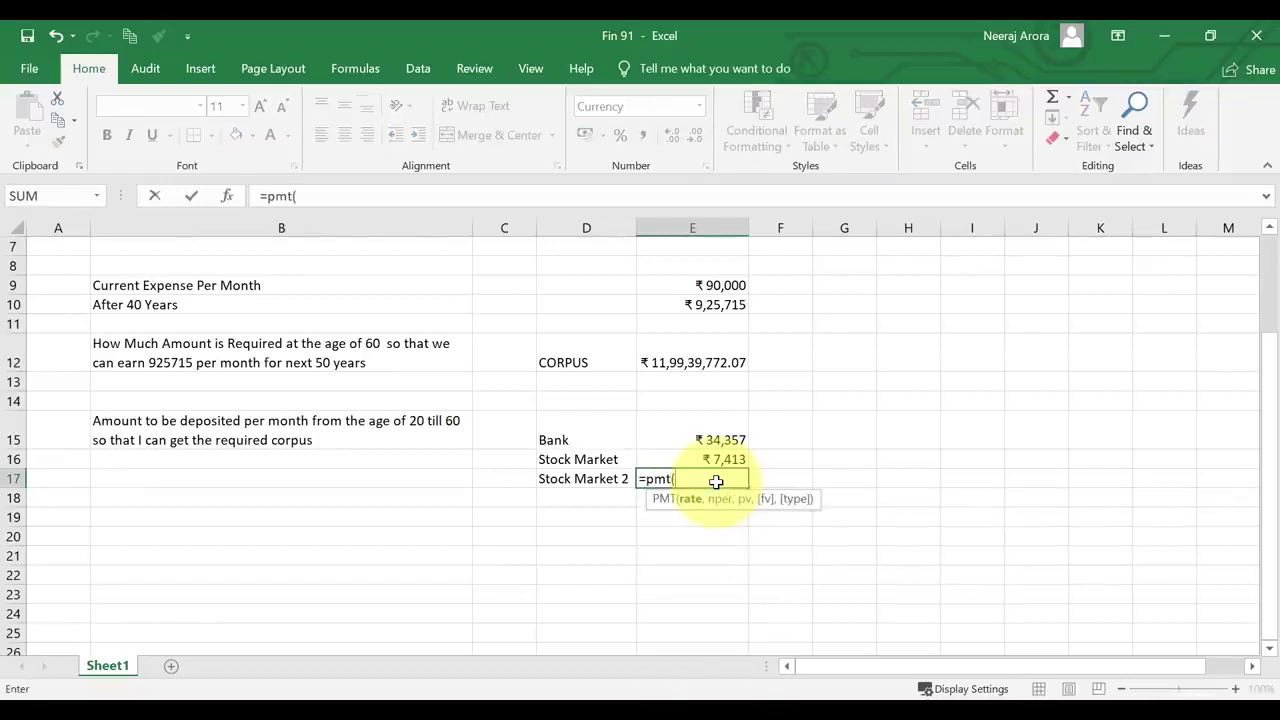
pyautogui.write('17.5%/12.')
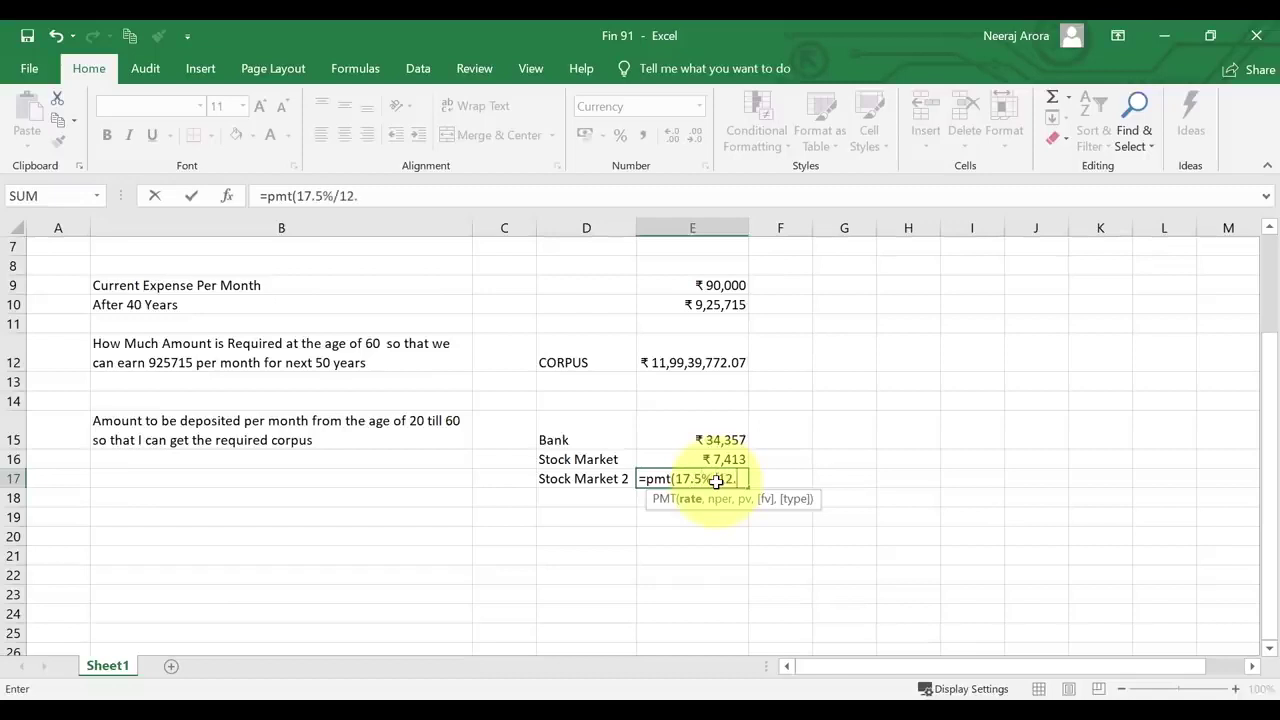
pyautogui.press('BackSpace')
pyautogui.write(',')
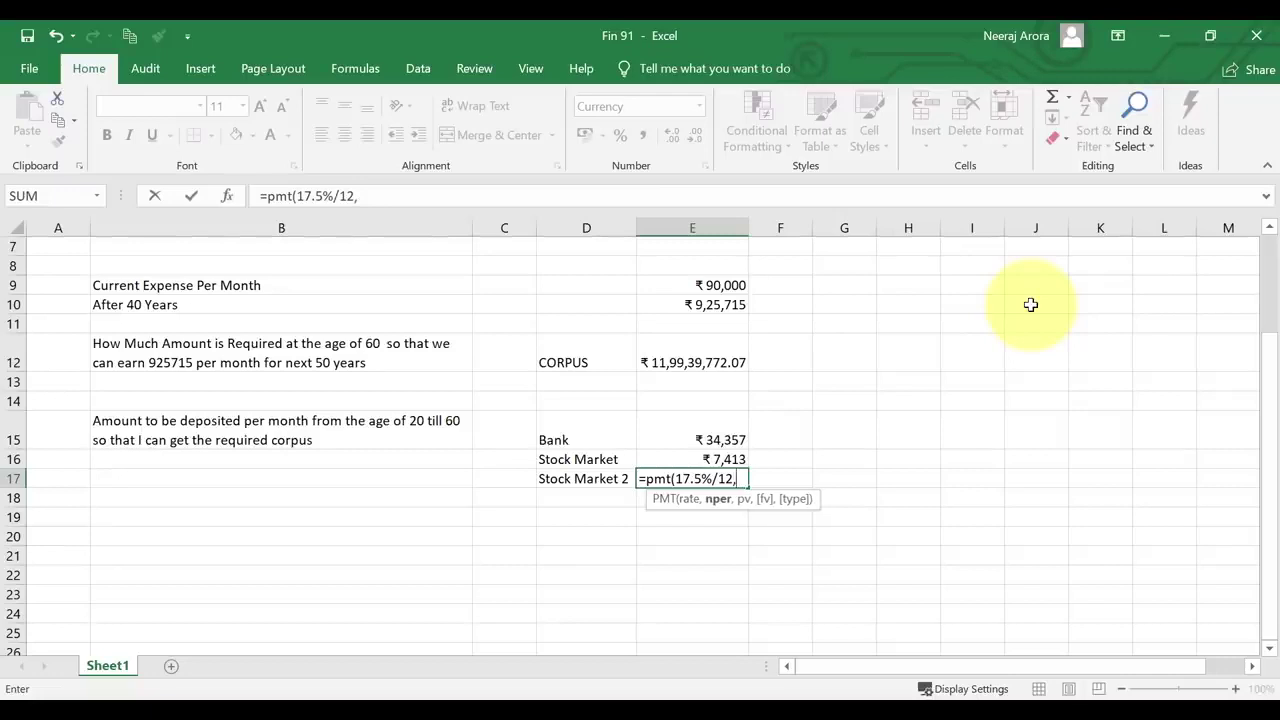
pyautogui.write('40*12,0')
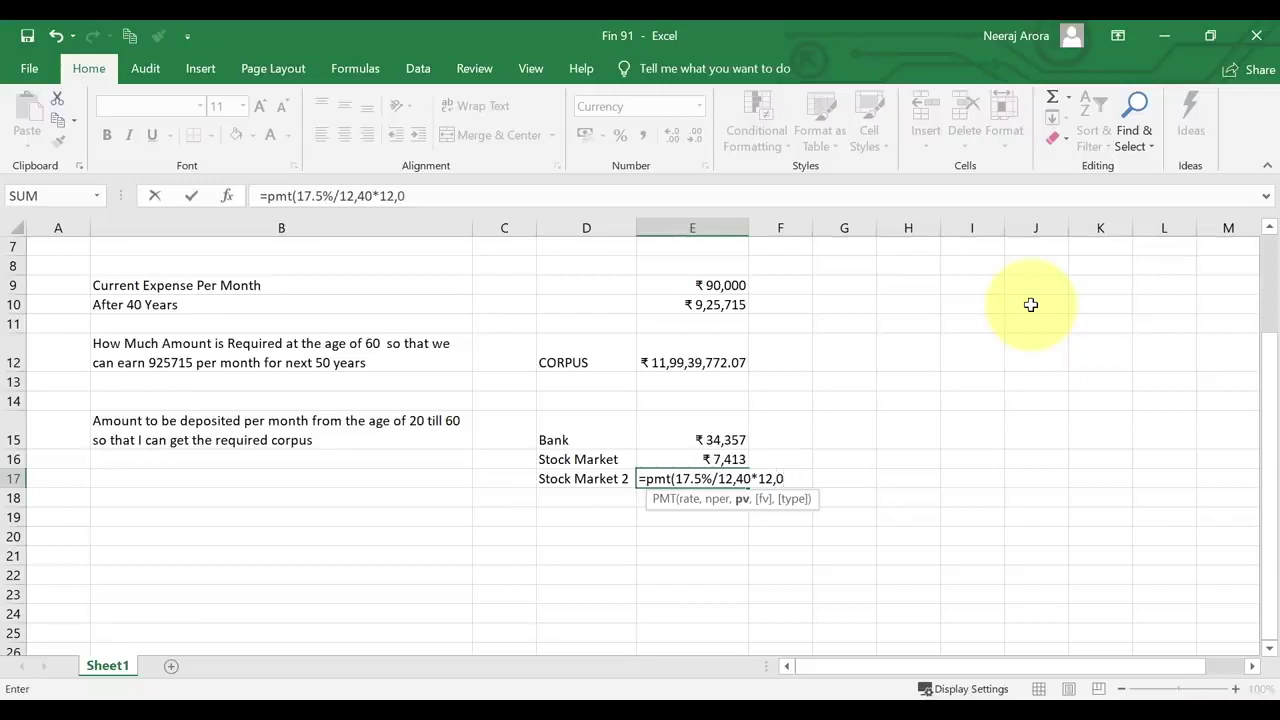
pyautogui.write(',-')
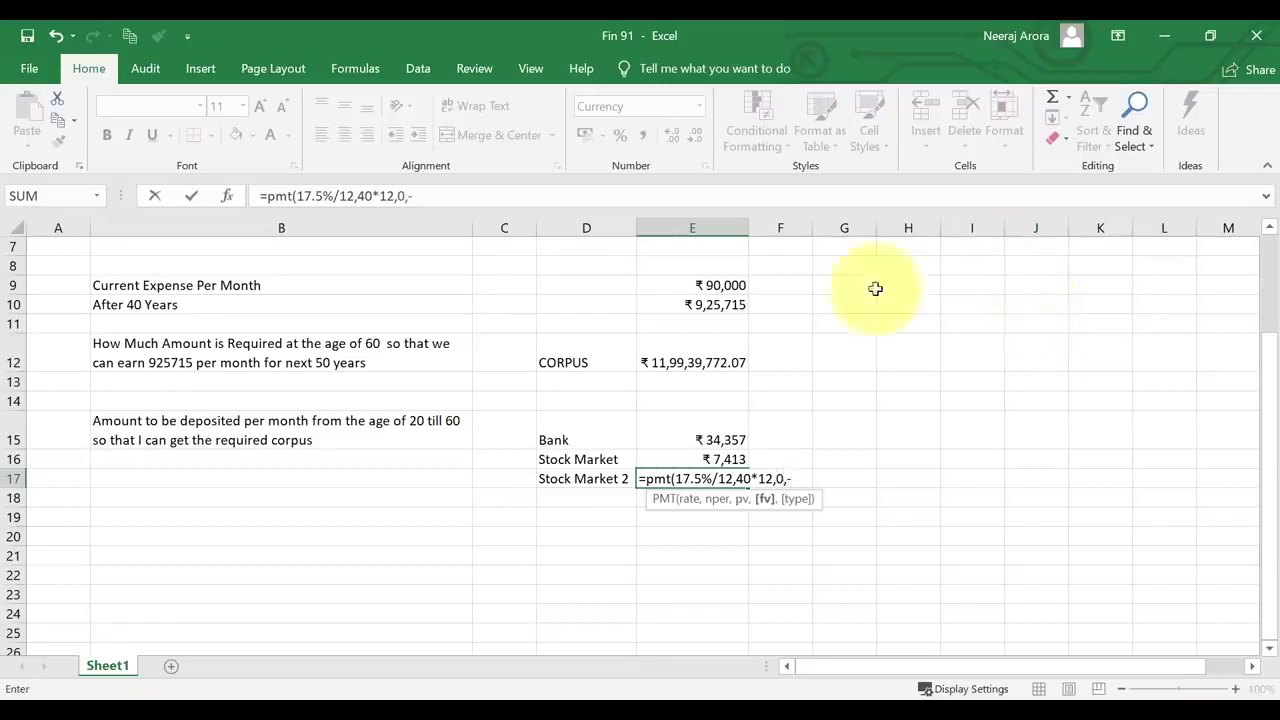
pyautogui.click(676, 356)
pyautogui.write(')')
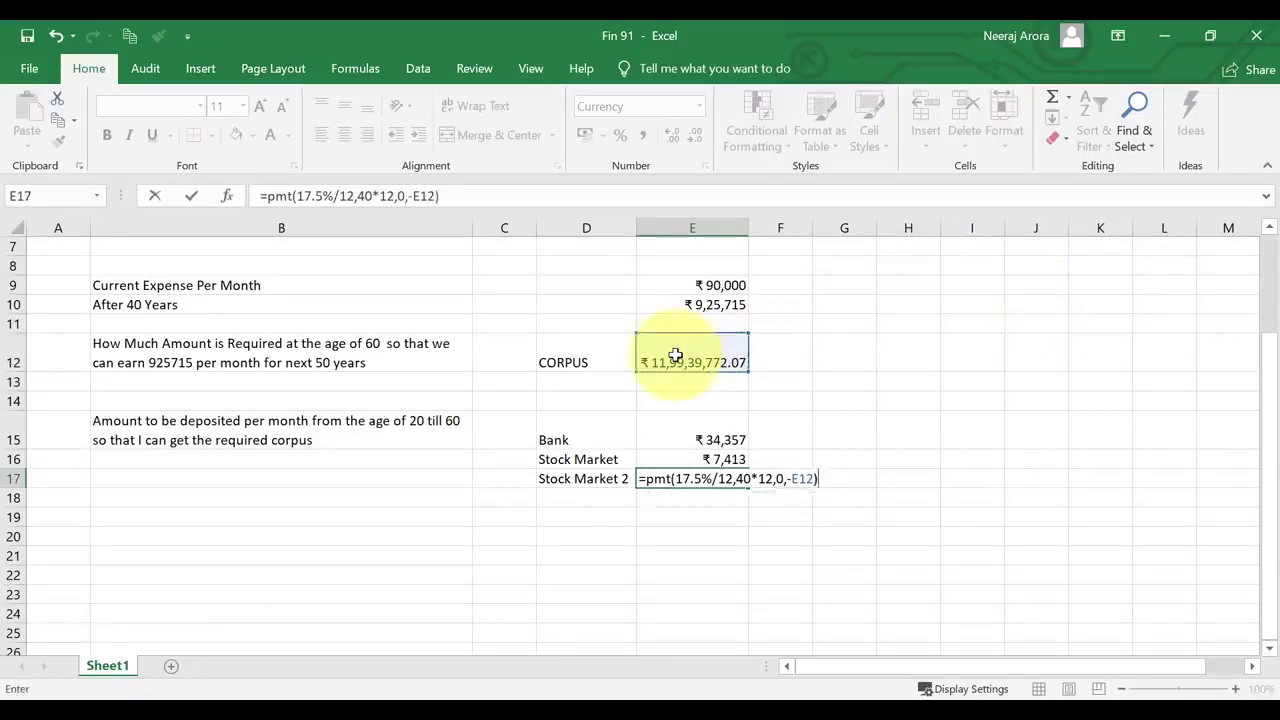
pyautogui.press('Return')
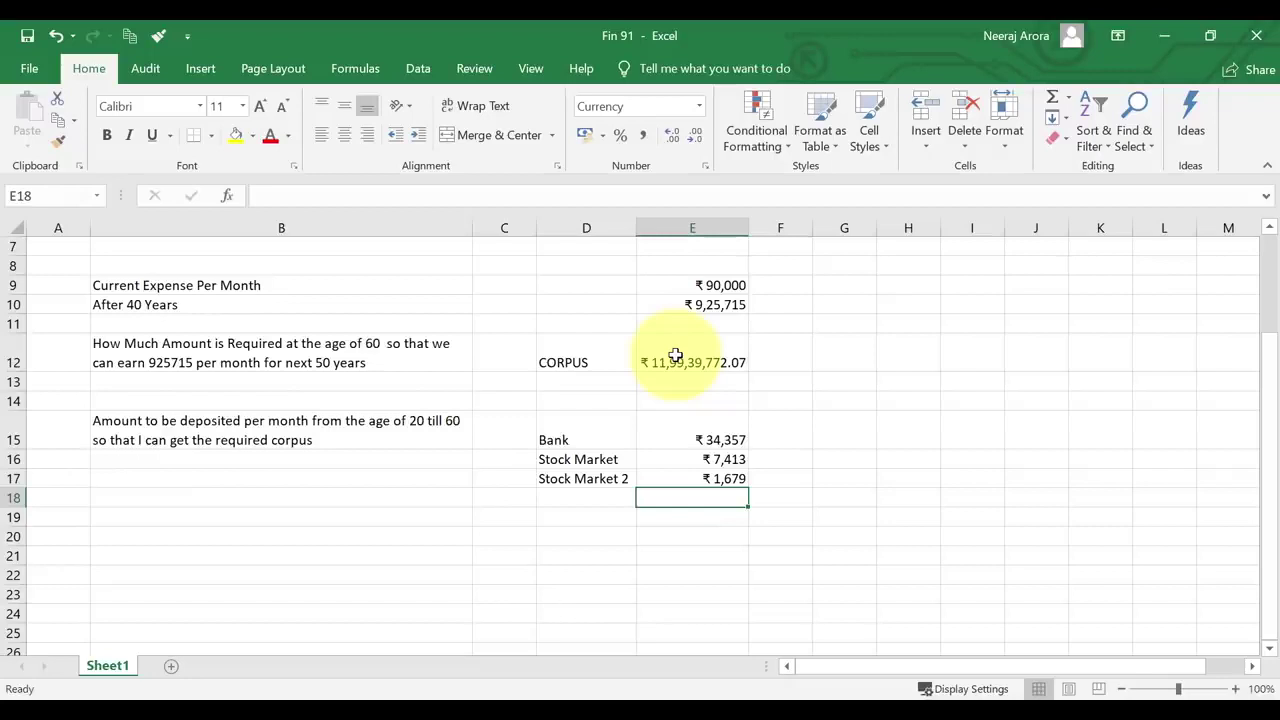
# Enter another "Stock Market 2" label in cell D18.
pyautogui.press('Left')
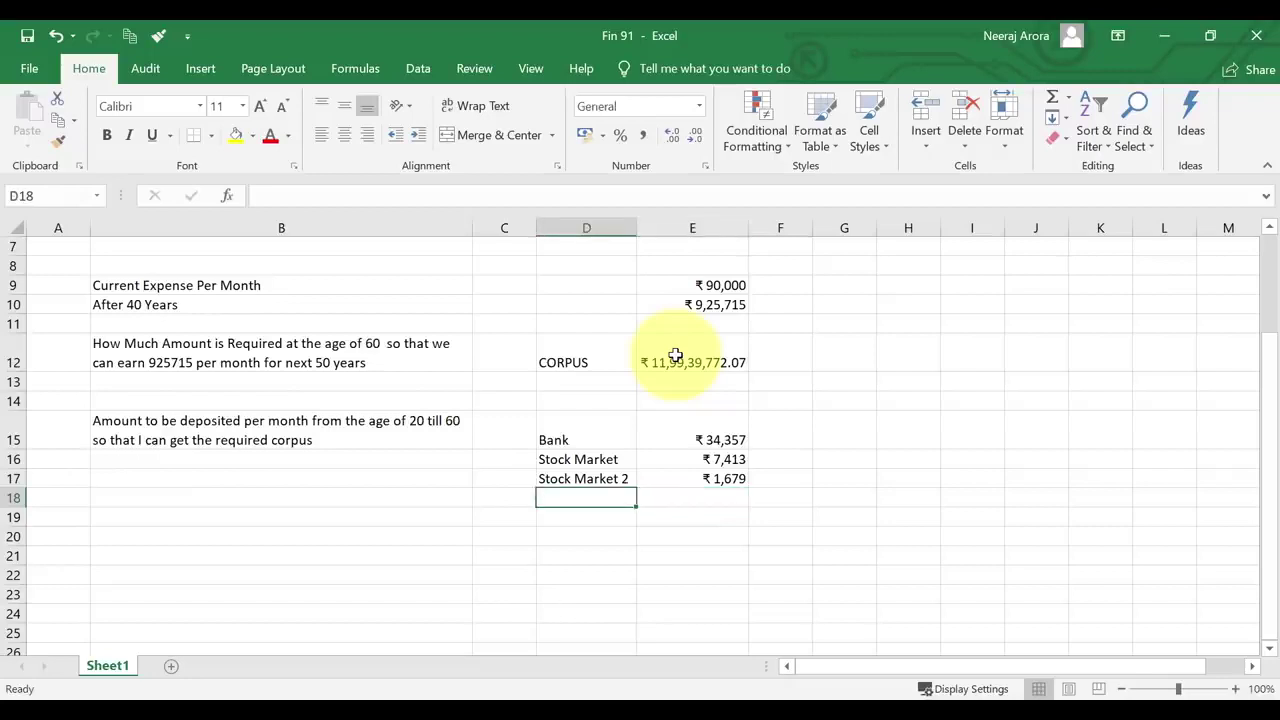
pyautogui.write('SToc')
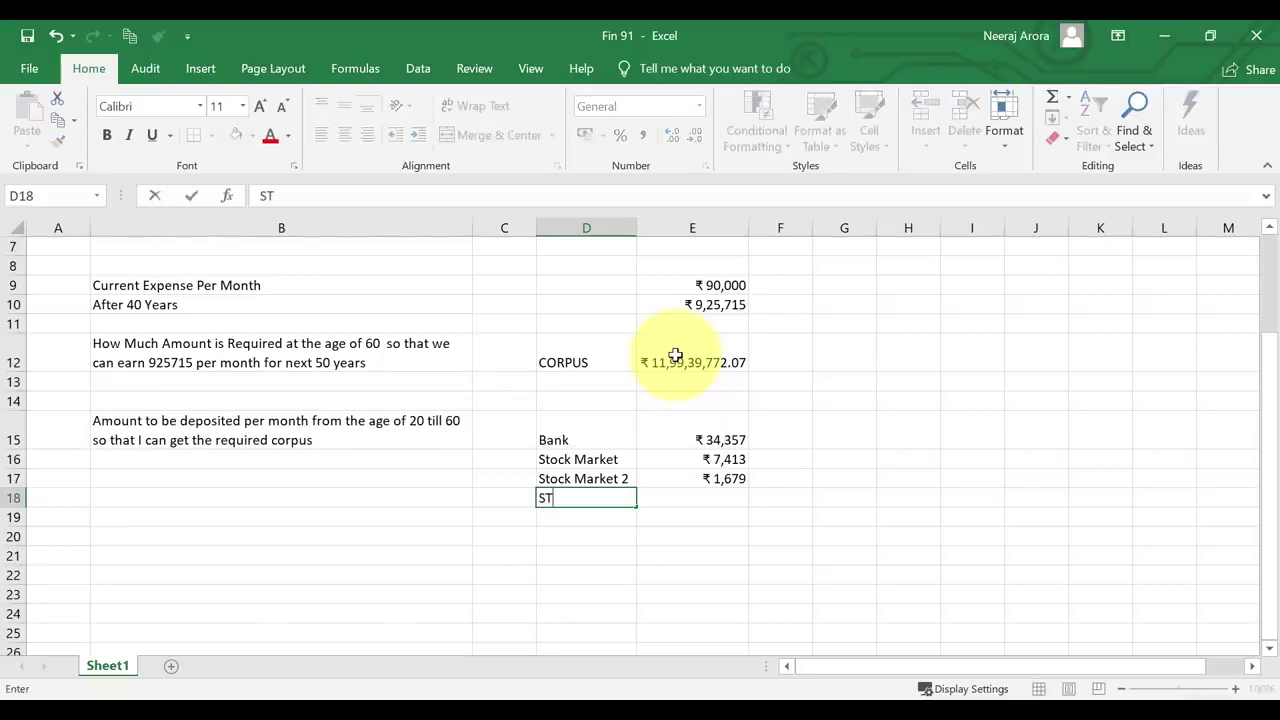
pyautogui.press('BackSpace')
pyautogui.press('BackSpace')
pyautogui.press('BackSpace')
pyautogui.write('tok')
pyautogui.press('BackSpace')
pyautogui.write('ck Market 2')
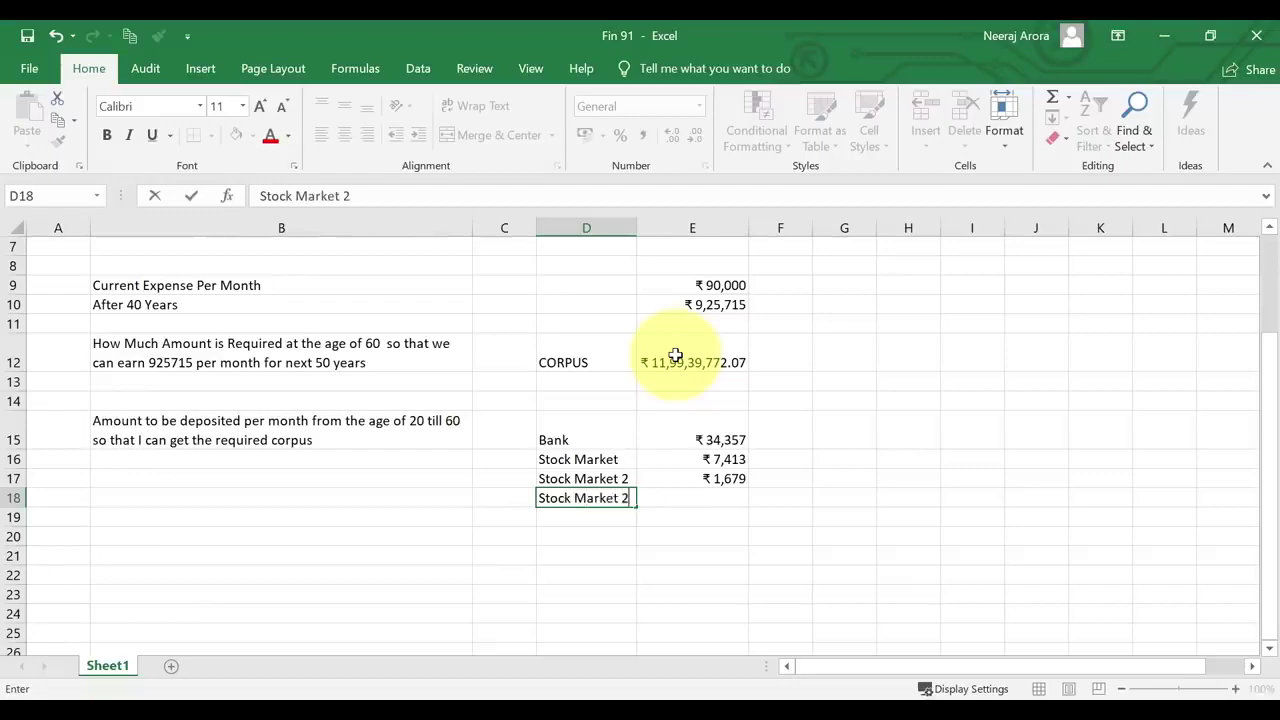
pyautogui.press('Return')
# Calculate the monthly deposit with an initial lump sum in E18 using =PMT(17.5%/12,40*12,-25000,-E12).
pyautogui.press('Up')
pyautogui.press('Right')
pyautogui.press('pagedown')
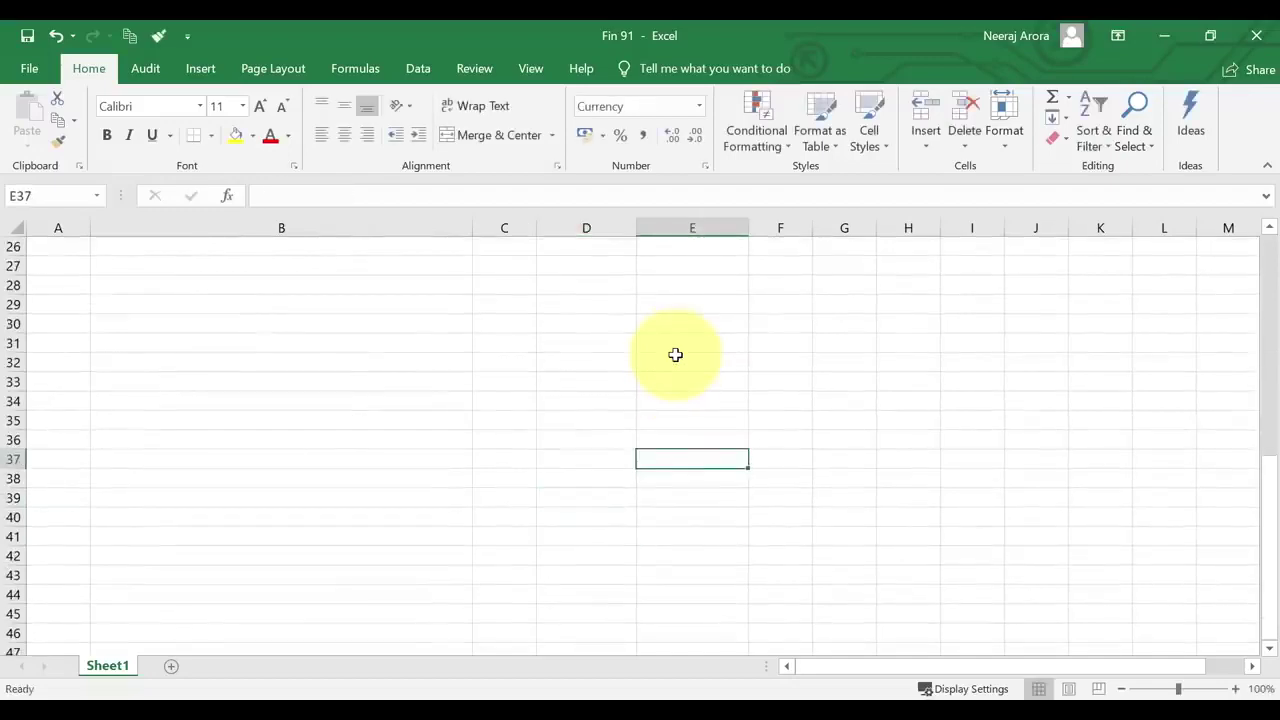
pyautogui.press('pageup')
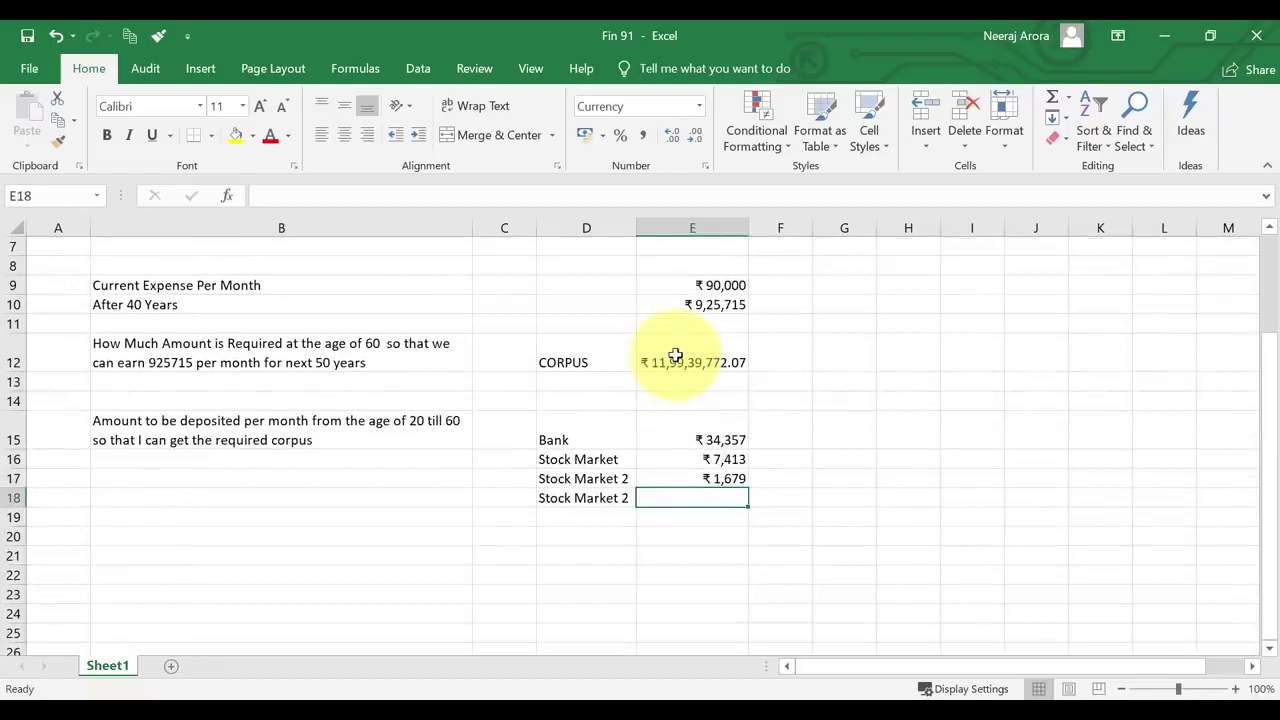
pyautogui.write('=')
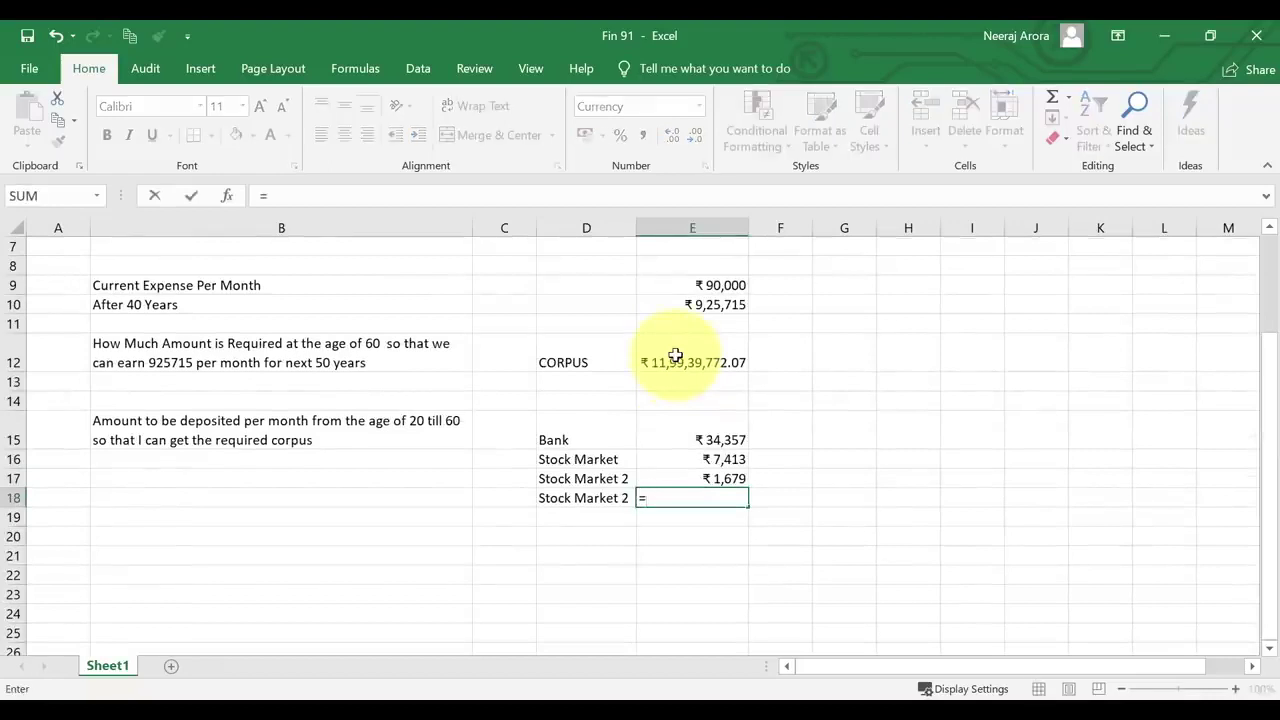
pyautogui.write('pmt')
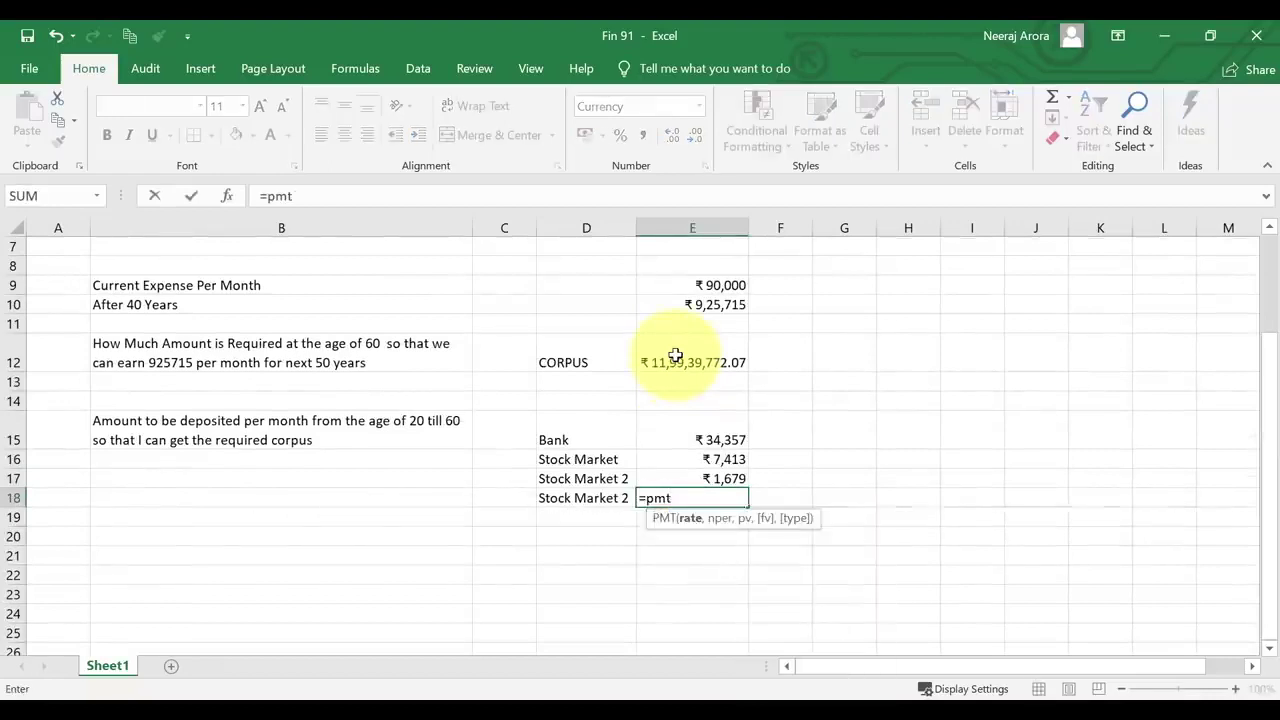
pyautogui.write('(17.5')
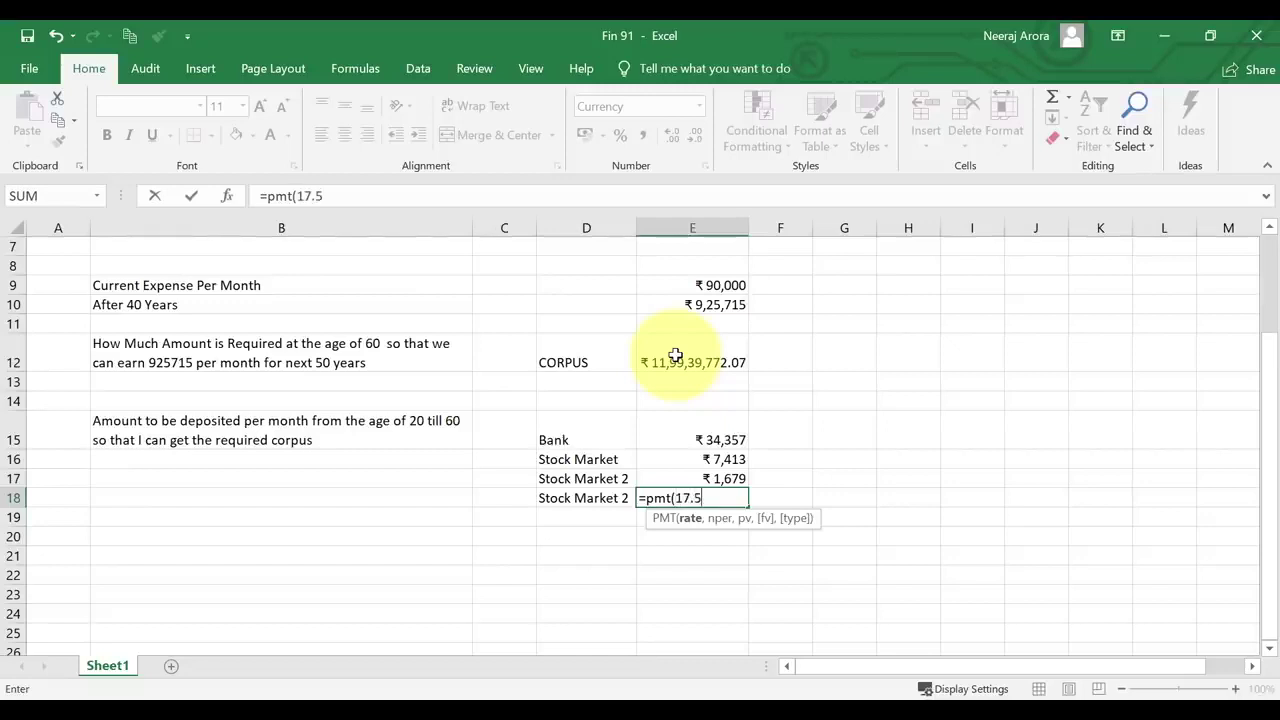
pyautogui.write('%/12,')
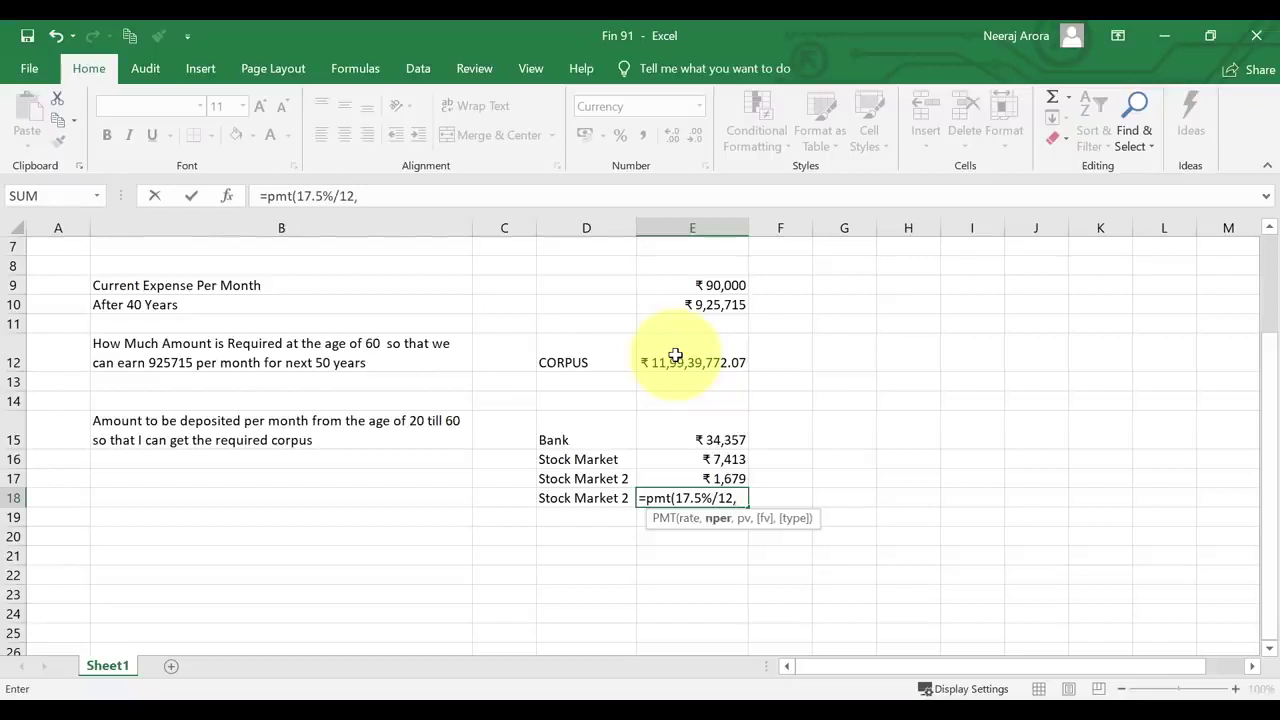
pyautogui.write('40*12,')
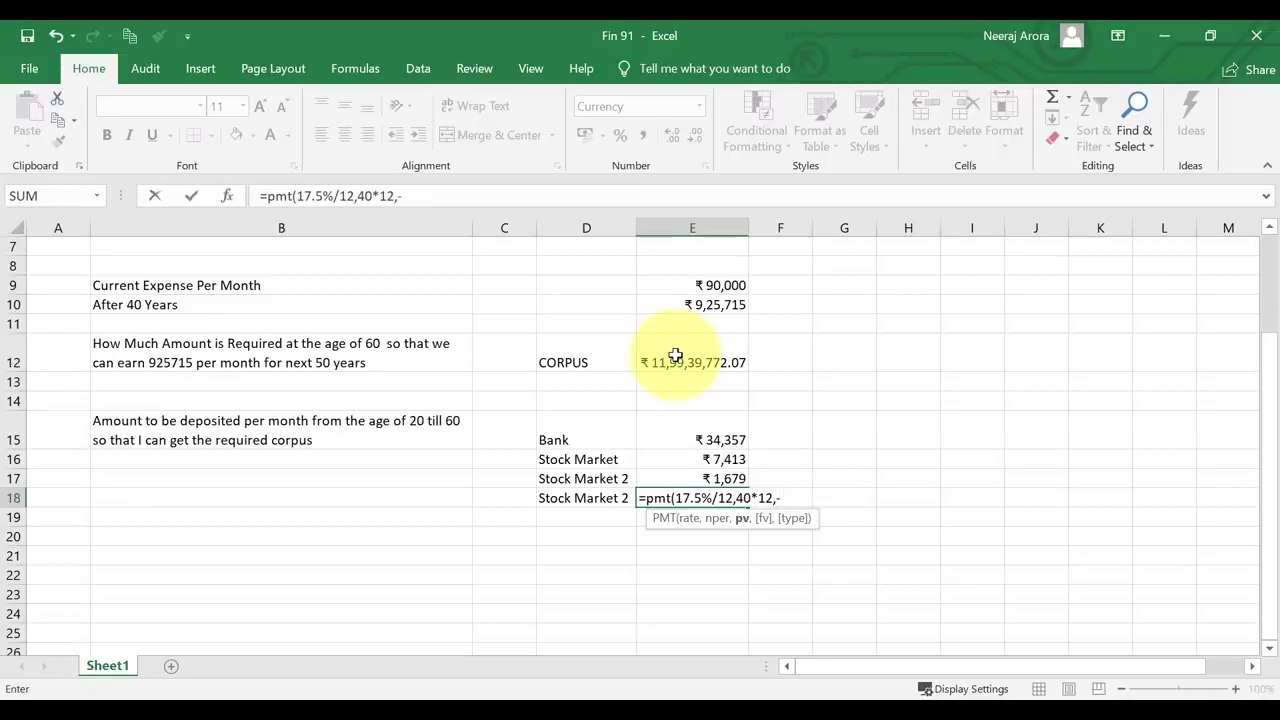
pyautogui.write('-')
pyautogui.write('000,')
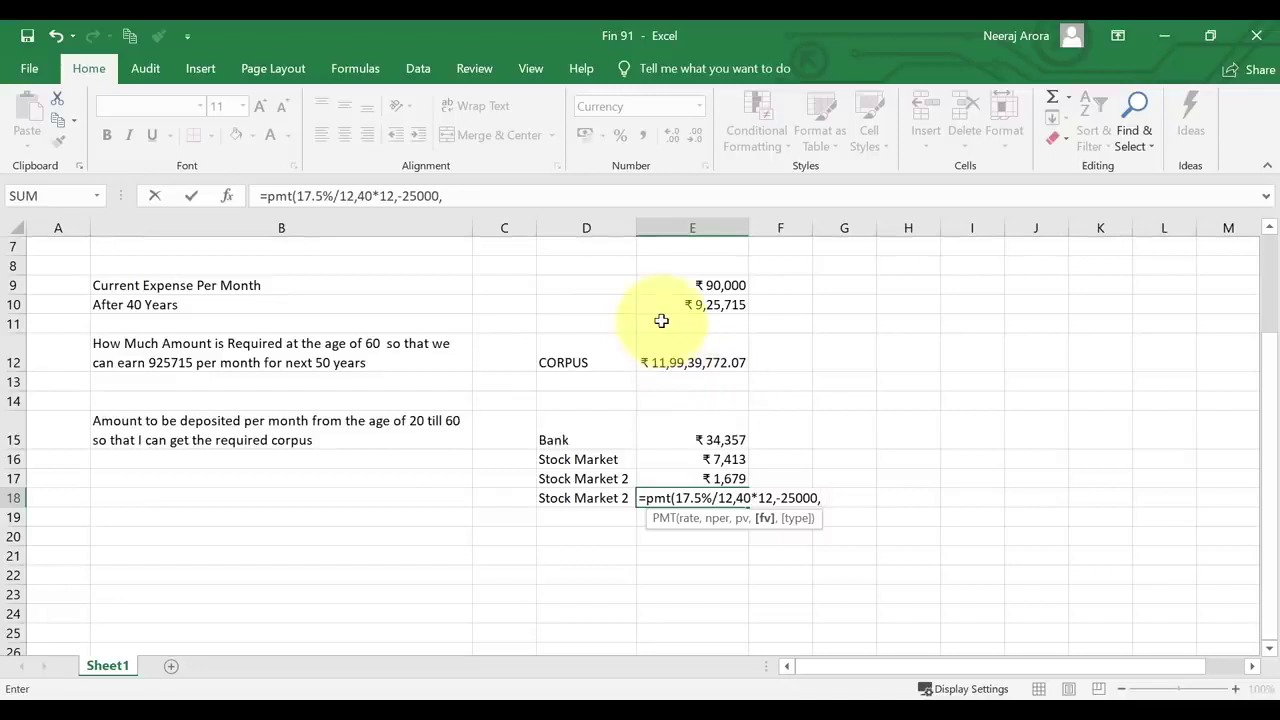
pyautogui.write('-')
pyautogui.click(688, 365)
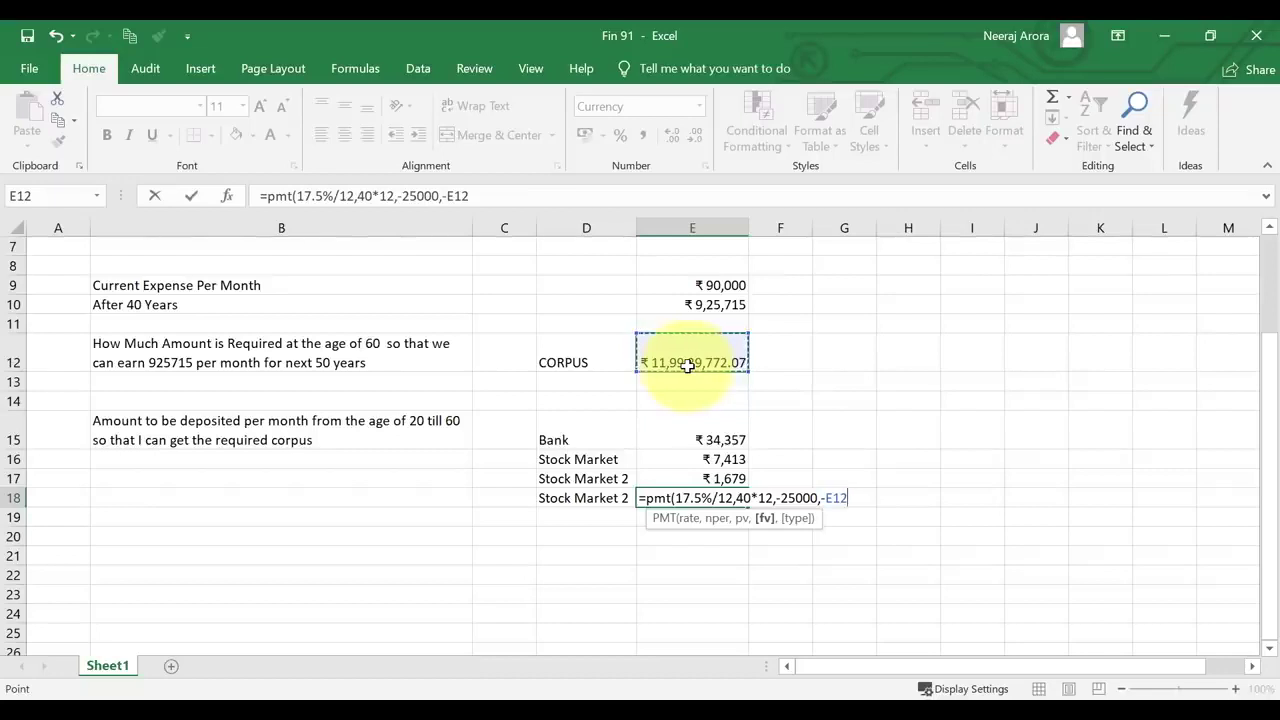
pyautogui.write(')')
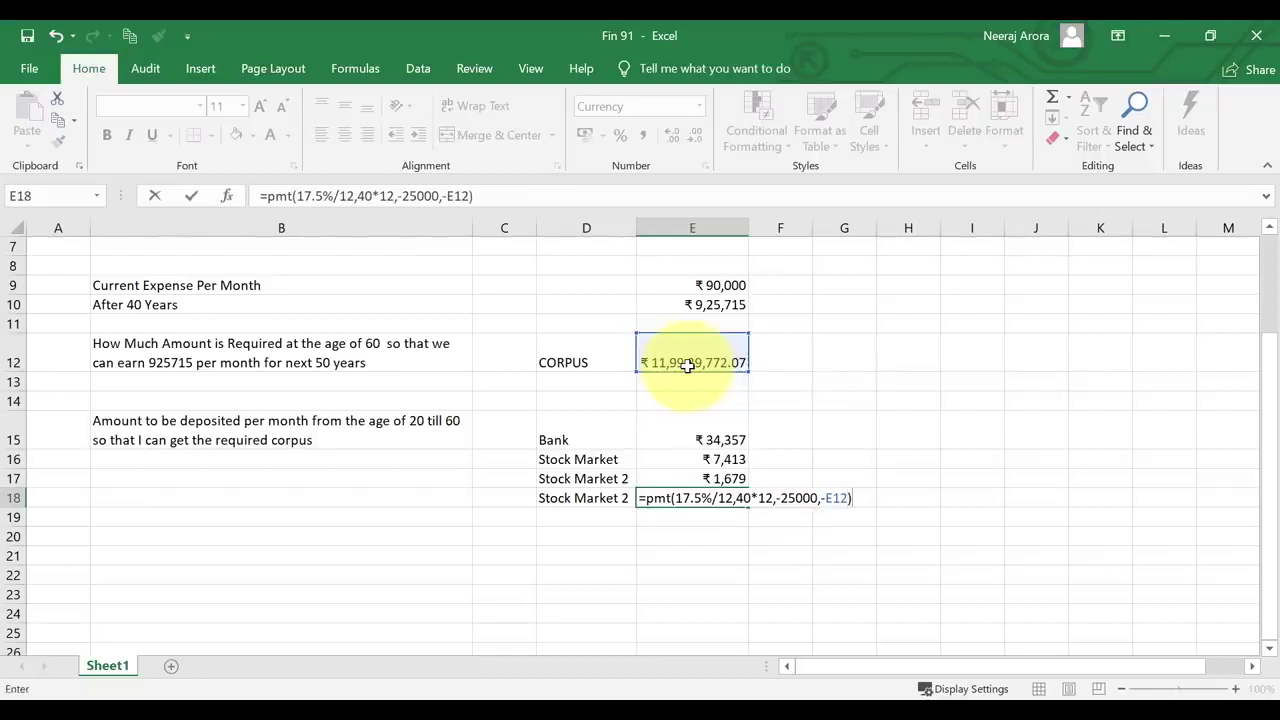
pyautogui.press('Return')
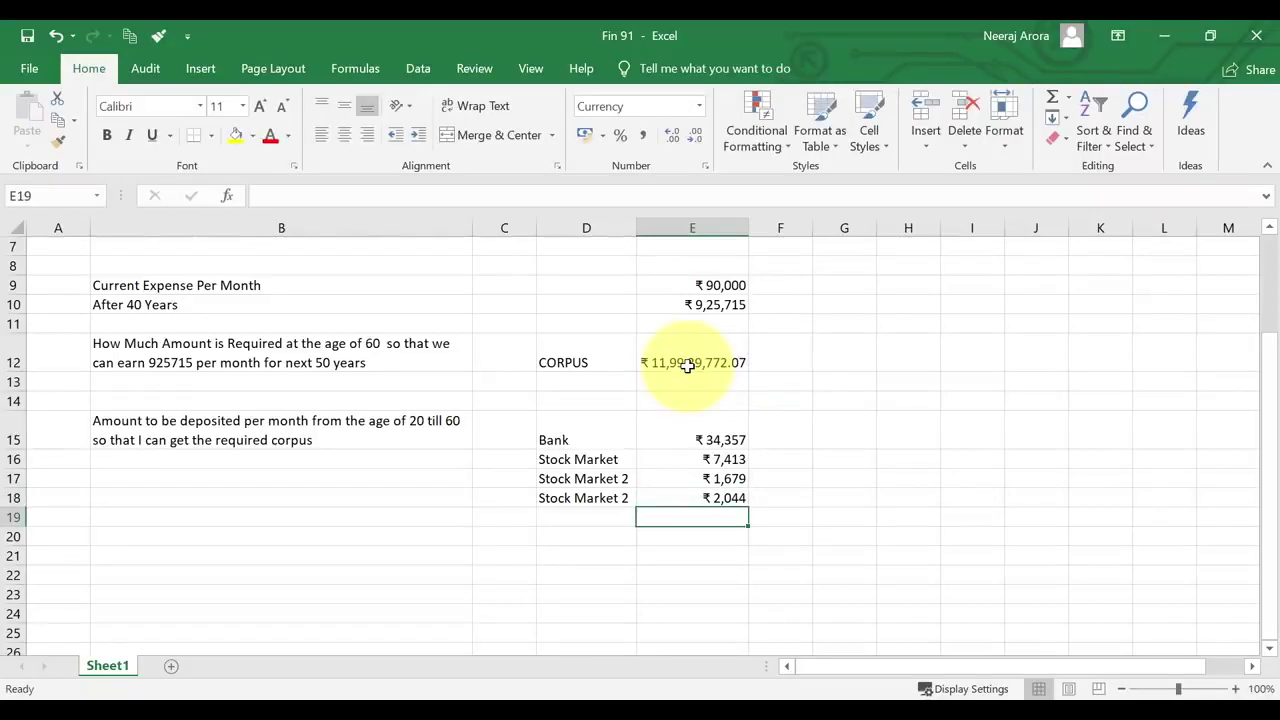
# Remove the minus sign from the present value in E18's formula so it reads =PMT(17.5%/12,40*12,25000,-E12).
pyautogui.press('Up')
pyautogui.press('Down')
pyautogui.press('Up')
pyautogui.press('Down')
pyautogui.press('Up')
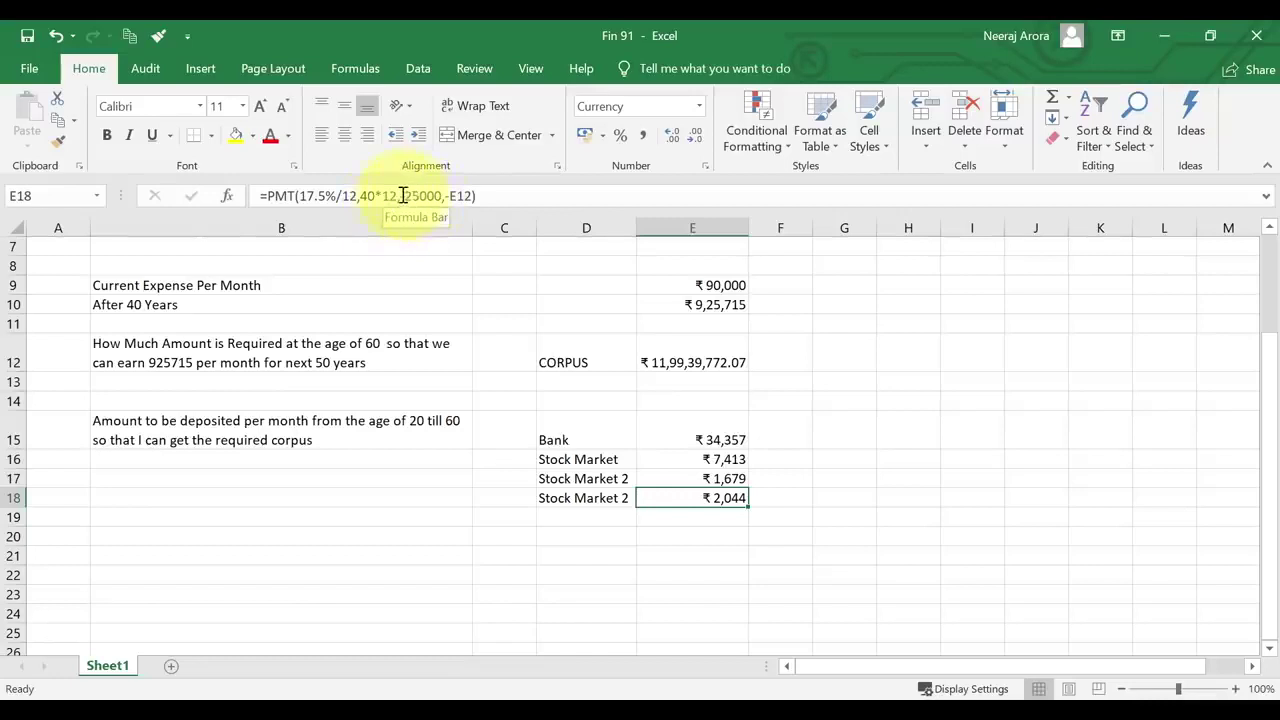
pyautogui.click(418, 197)
pyautogui.press('BackSpace')
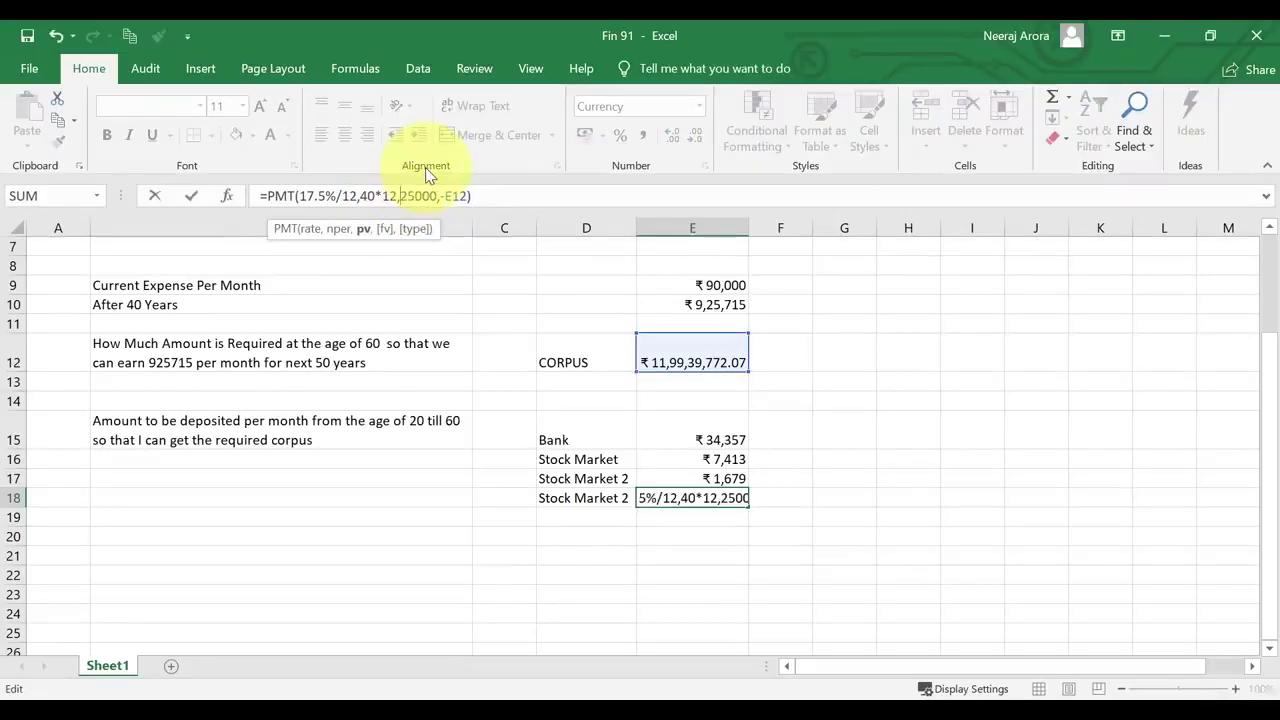
pyautogui.press('Return')
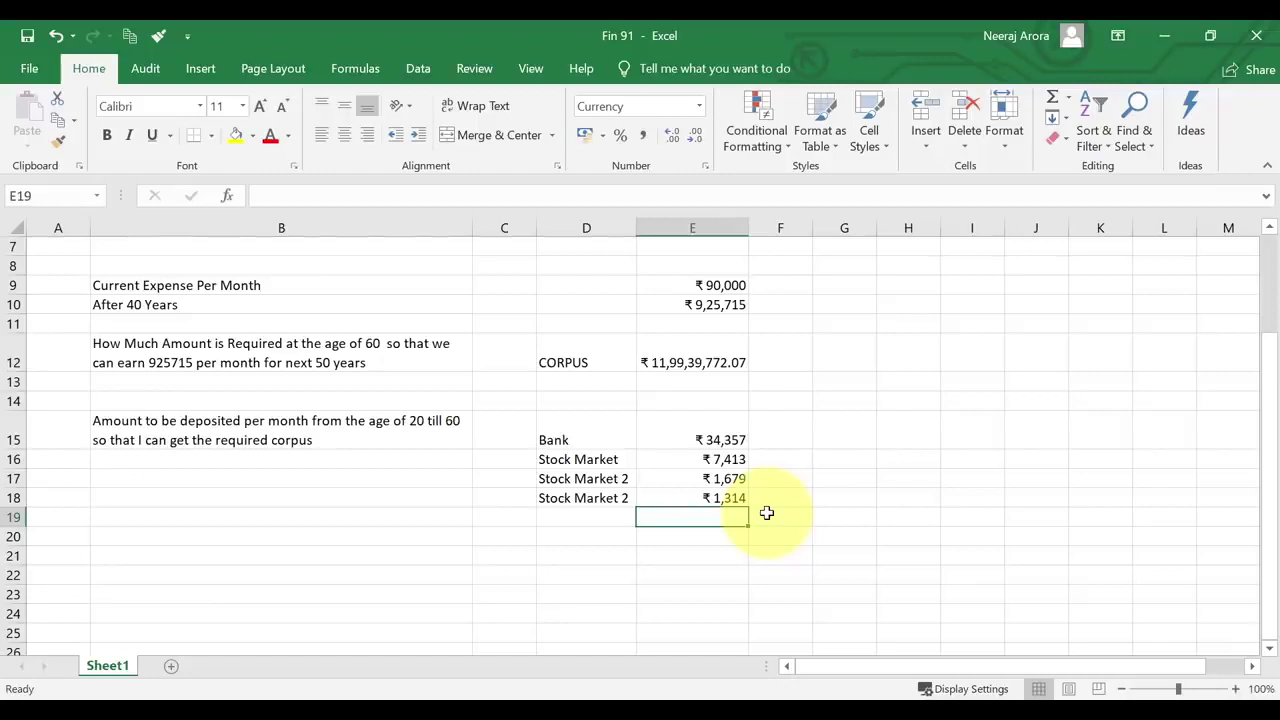
# Examine the monthly deposit in E18 against the required corpus in E12.
pyautogui.click(712, 502)
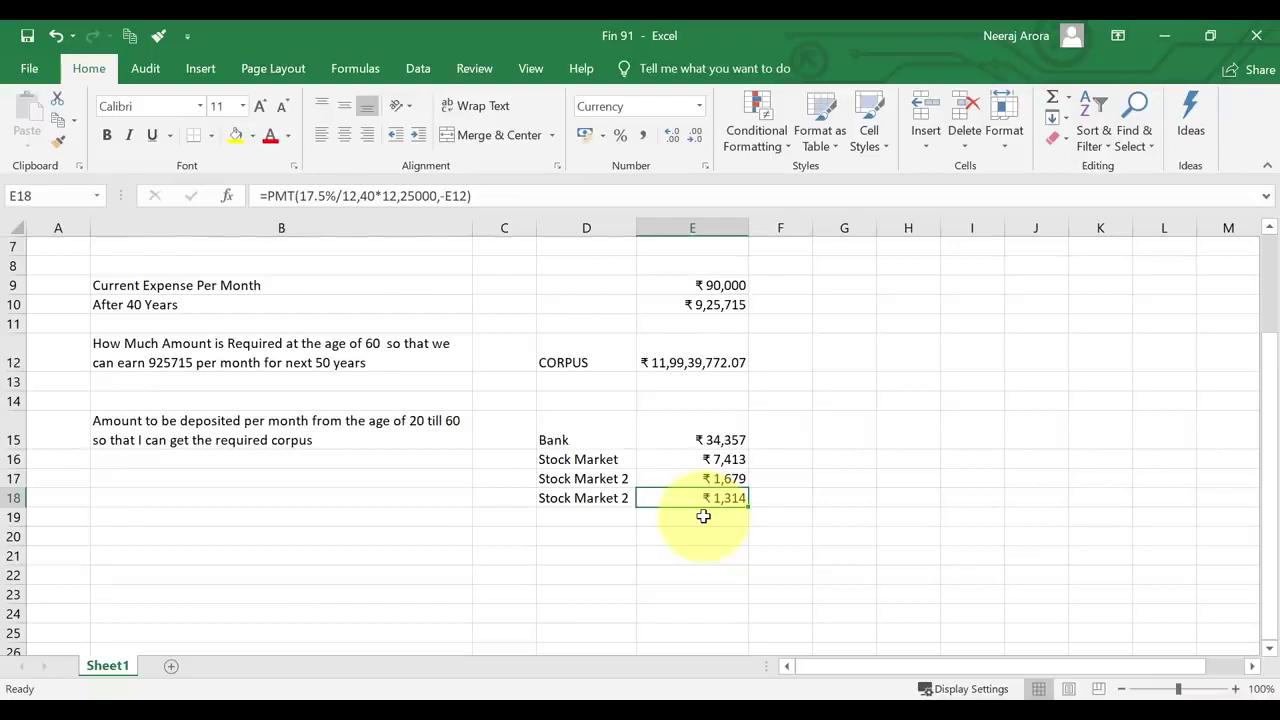
pyautogui.click(703, 516)
pyautogui.click(705, 497)
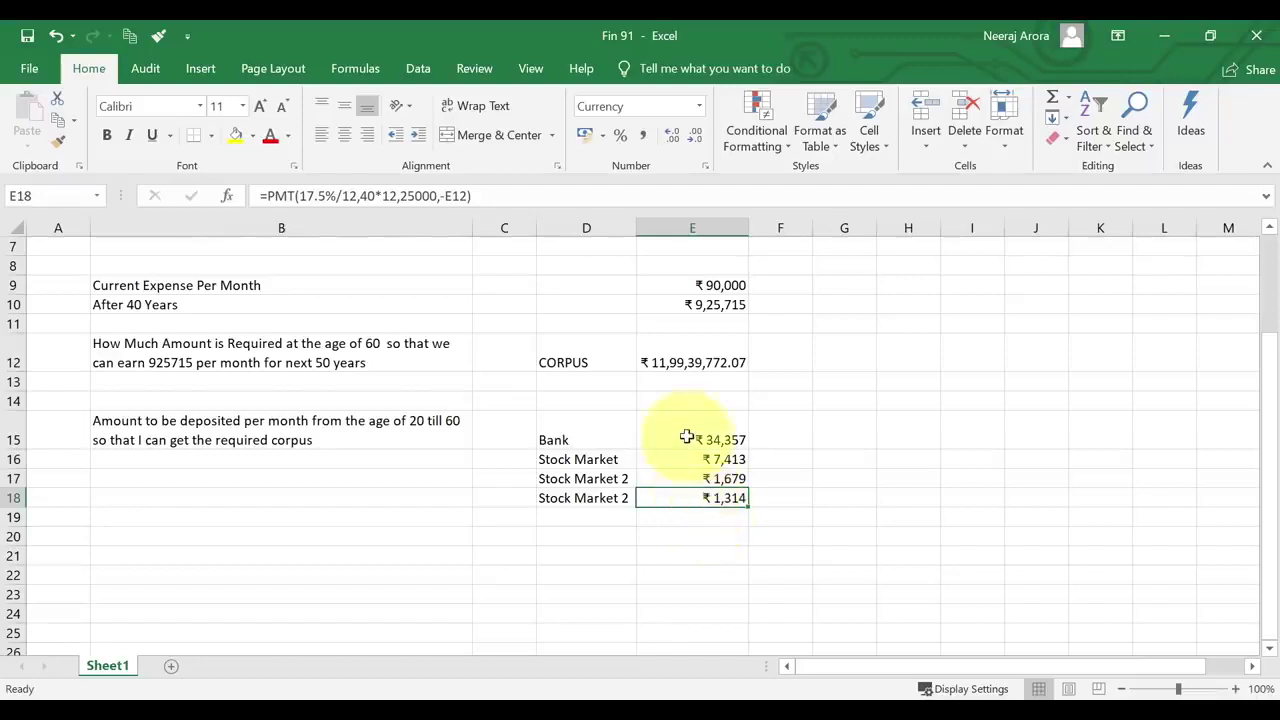
pyautogui.click(664, 364)
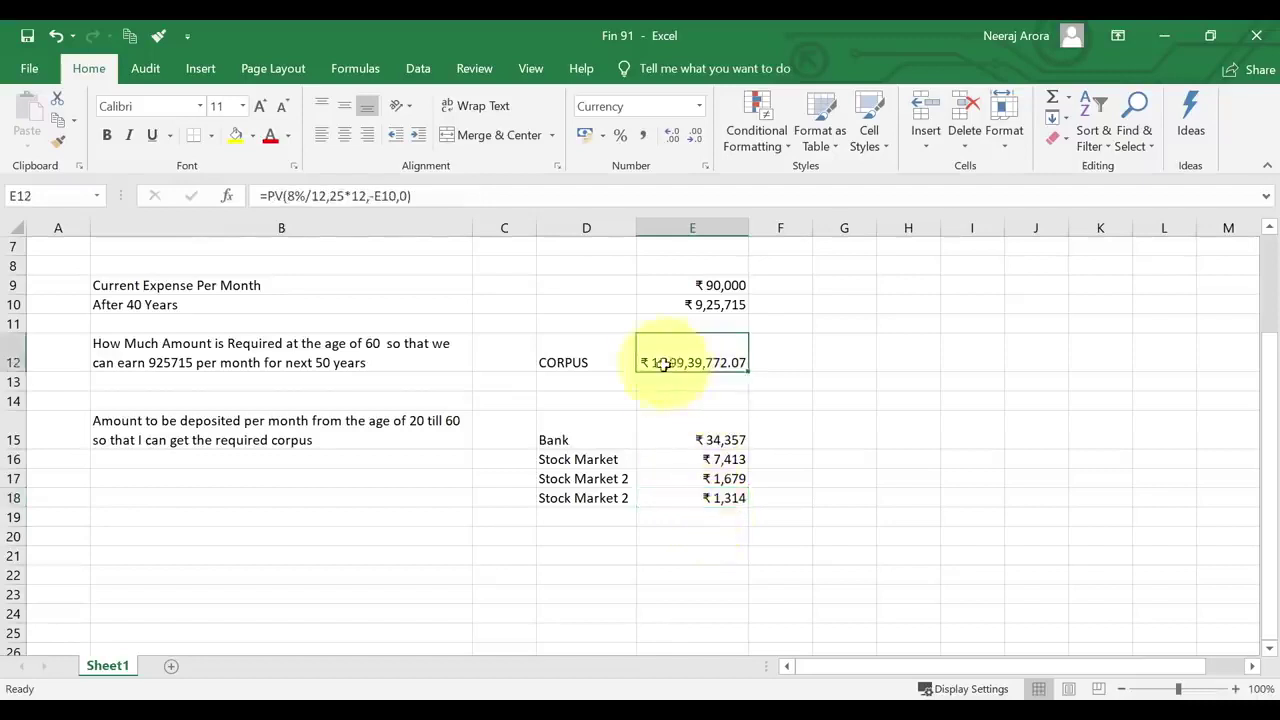
pyautogui.moveTo(640, 336)
pyautogui.mouseDown()
pyautogui.moveTo(655, 368)
pyautogui.moveTo(785, 398)
pyautogui.mouseUp()
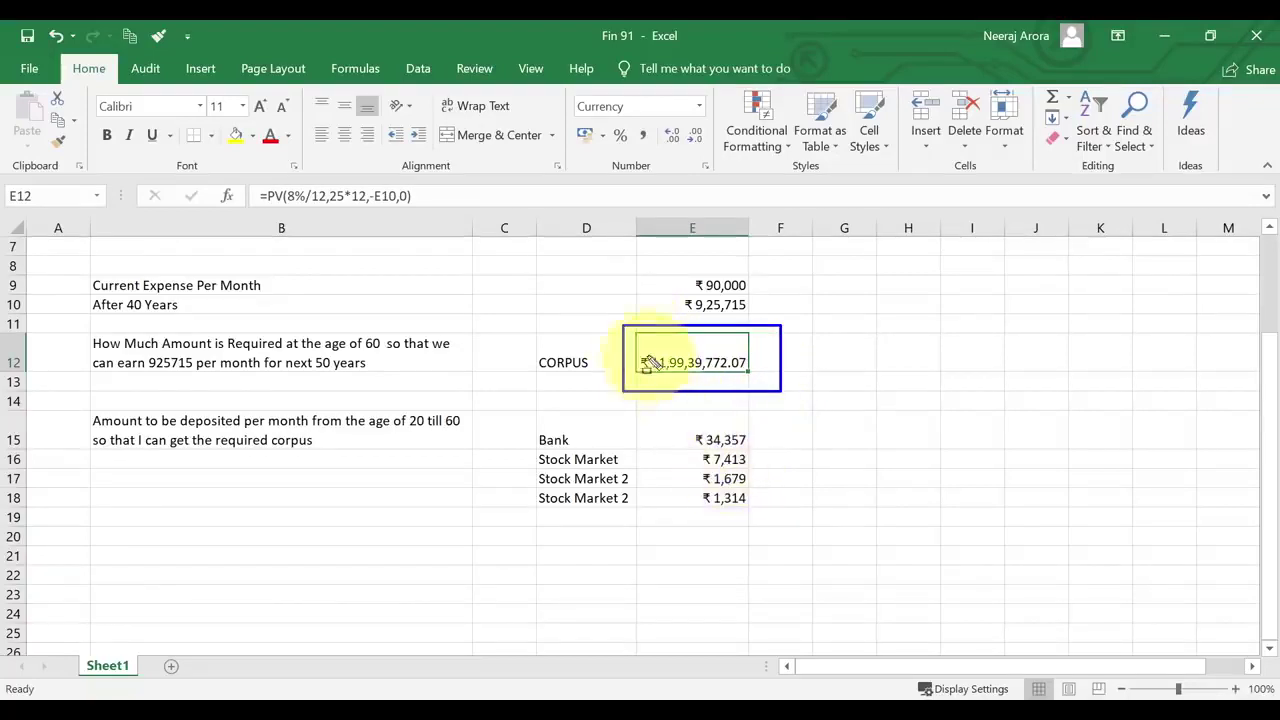
pyautogui.moveTo(681, 487); pyautogui.dragTo(762, 514)
pyautogui.press('Escape')
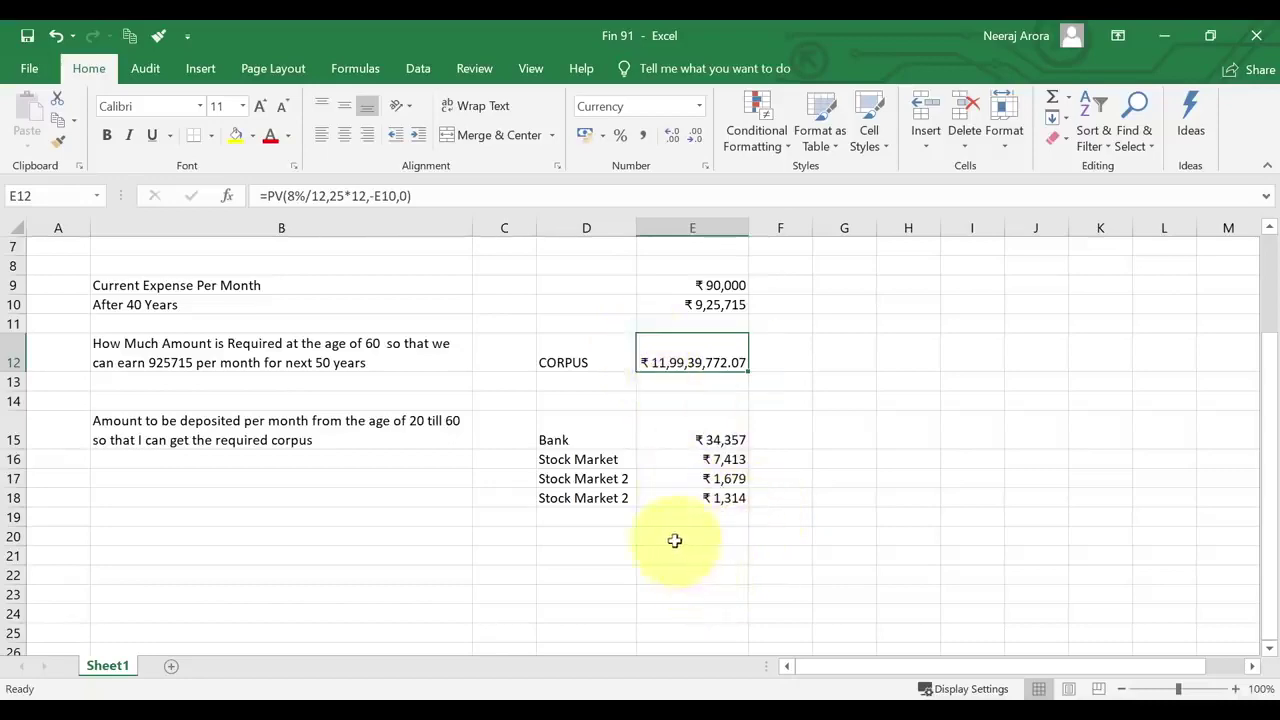
# Compare the bank and stock market monthly deposits in E15:E18 against the required corpus in E12.
pyautogui.scroll(2, 672, 540)
pyautogui.scroll(-3, 669, 545)
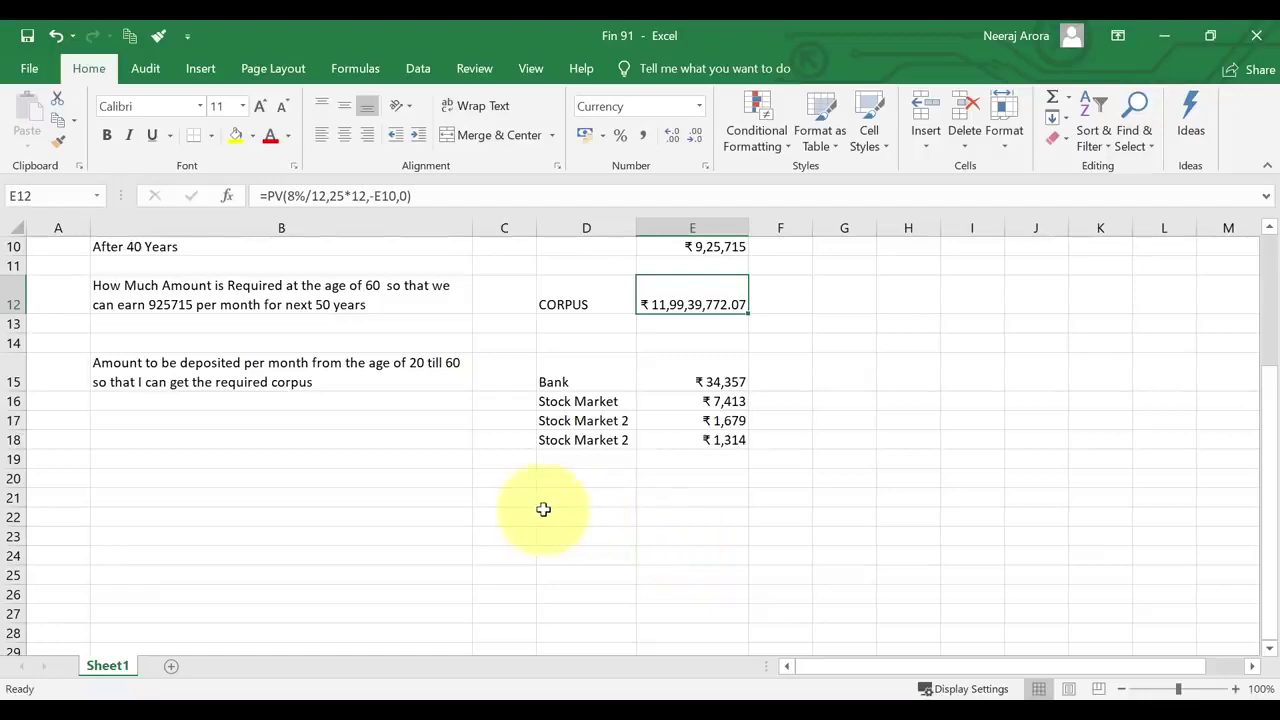
pyautogui.scroll(3, 543, 515)
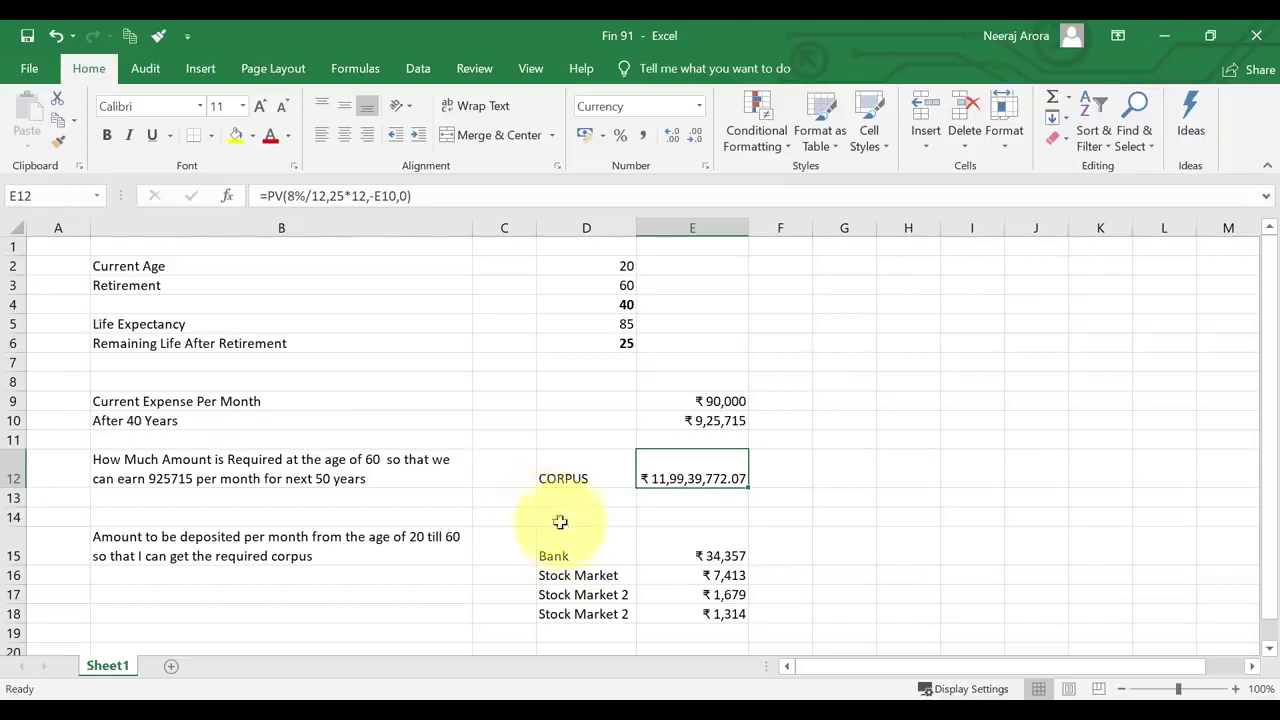
pyautogui.scroll(-2, 552, 518)
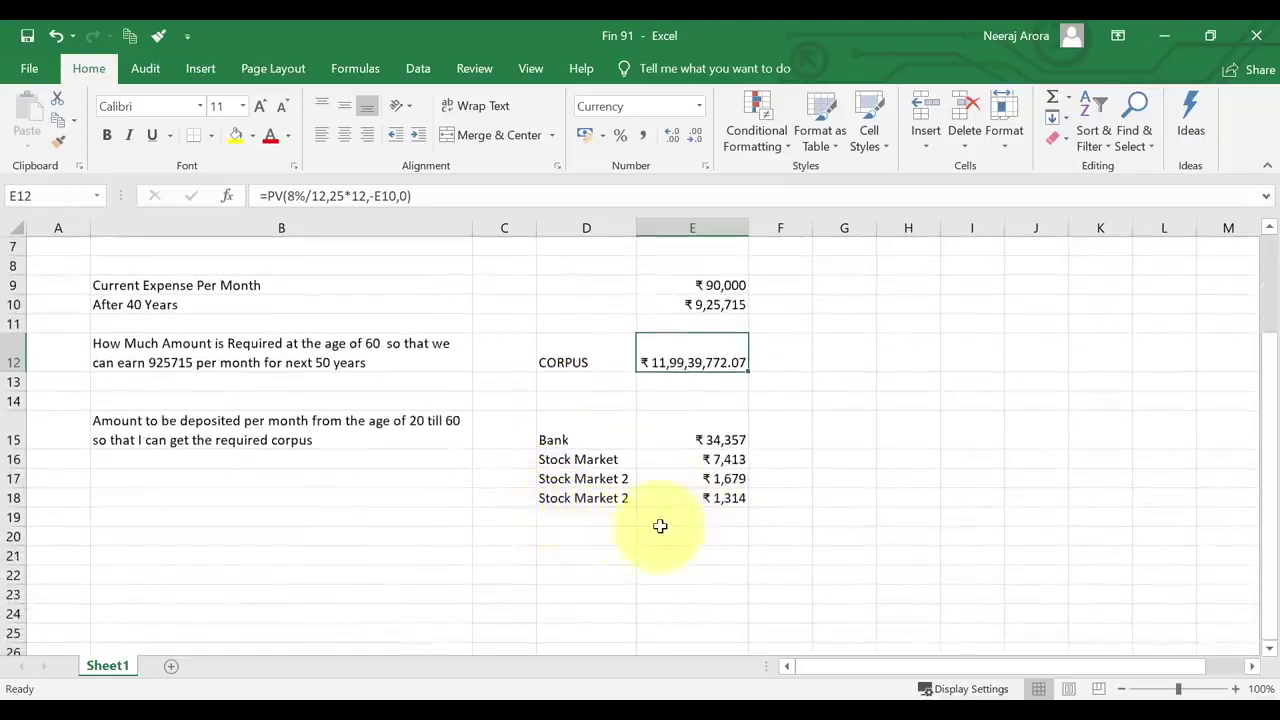
pyautogui.moveTo(655, 486); pyautogui.dragTo(751, 515)
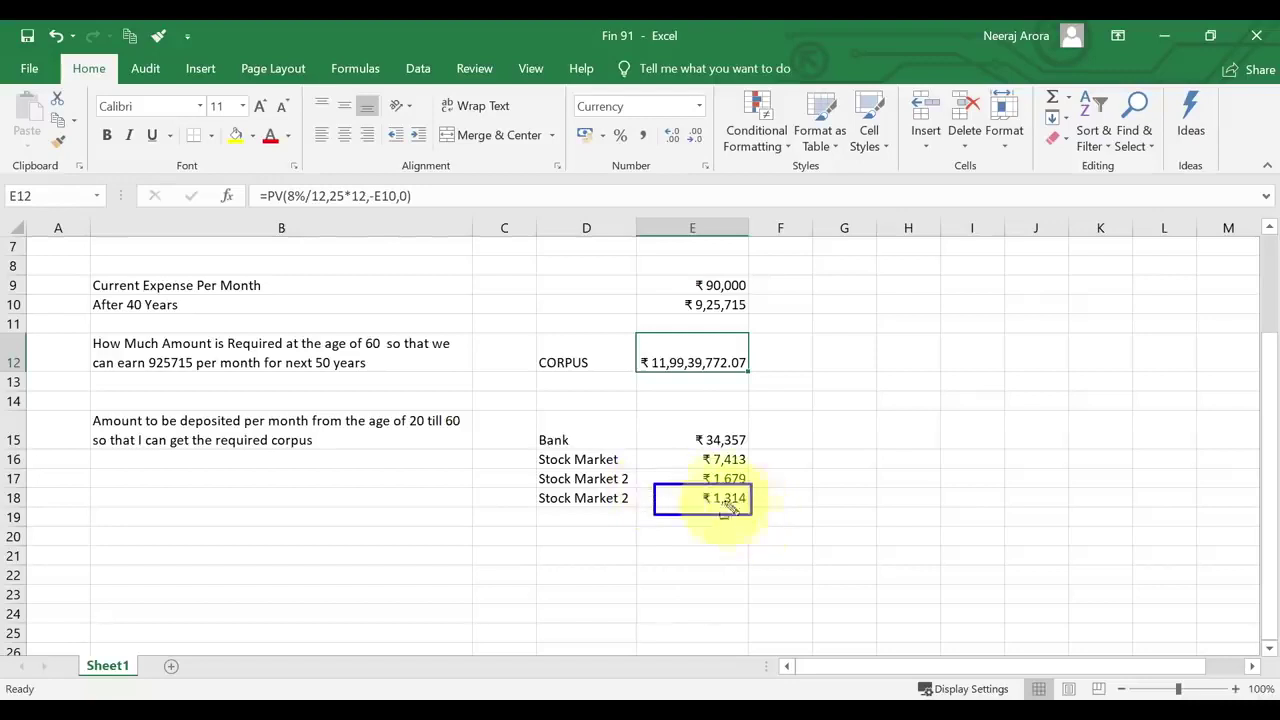
pyautogui.moveTo(628, 413); pyautogui.dragTo(765, 540)
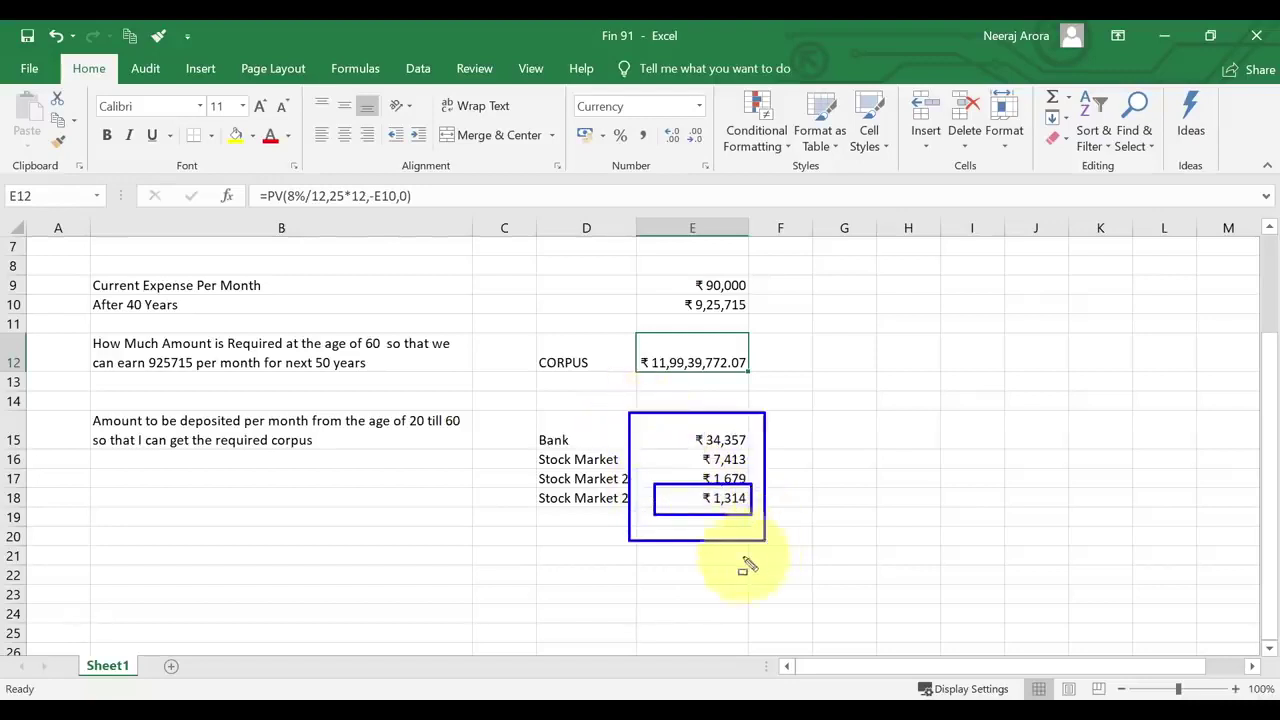
pyautogui.click(692, 434)
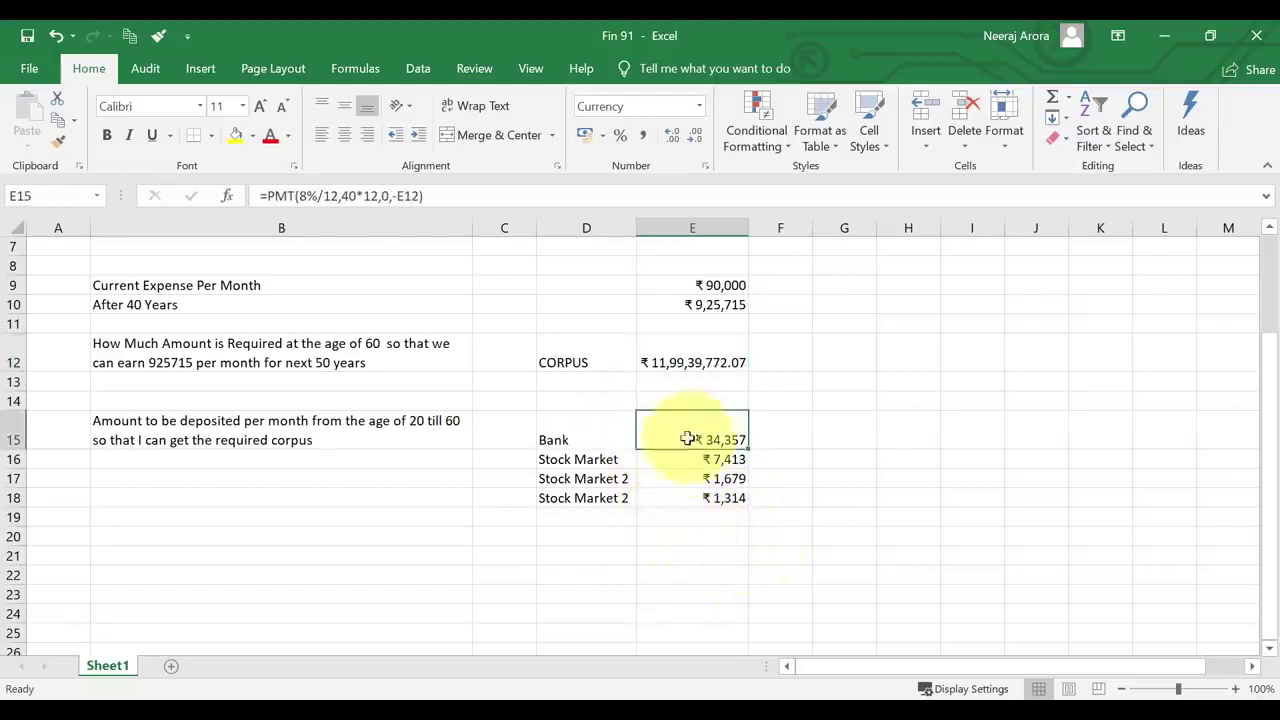
pyautogui.click(792, 494)
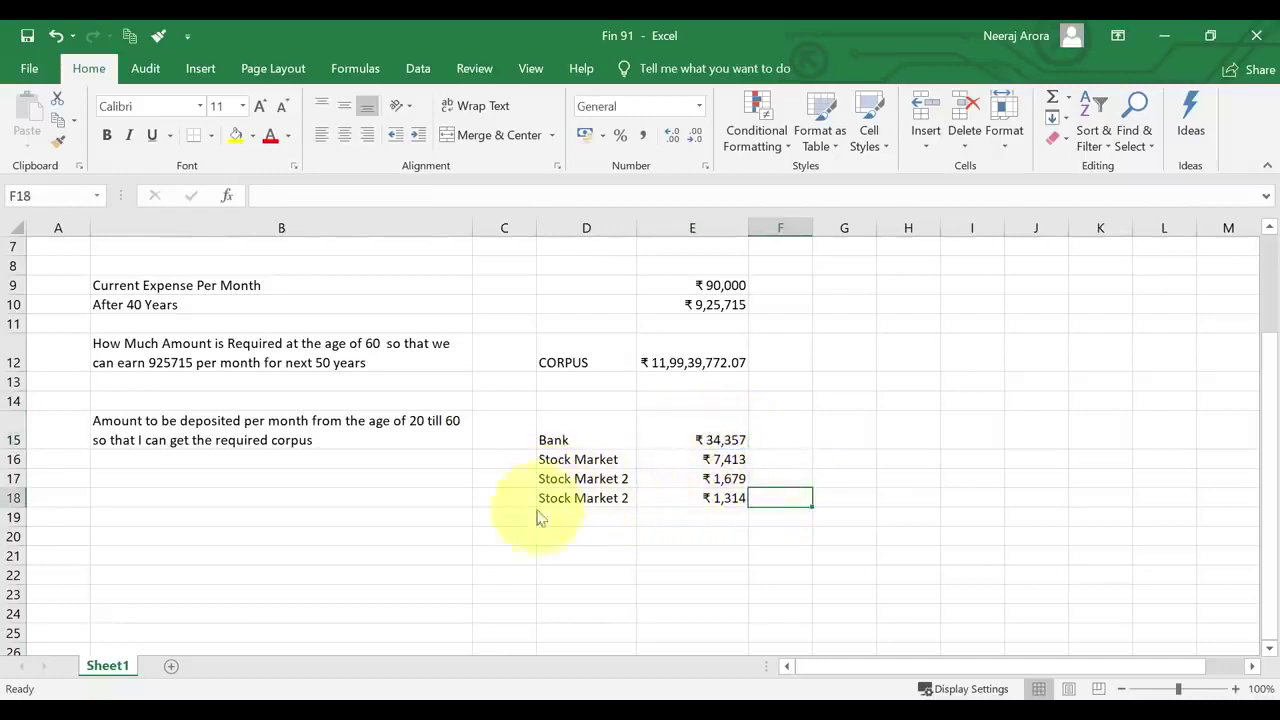
pyautogui.moveTo(527, 449)
pyautogui.mouseDown()
pyautogui.moveTo(752, 512)
pyautogui.moveTo(773, 477)
pyautogui.mouseUp()
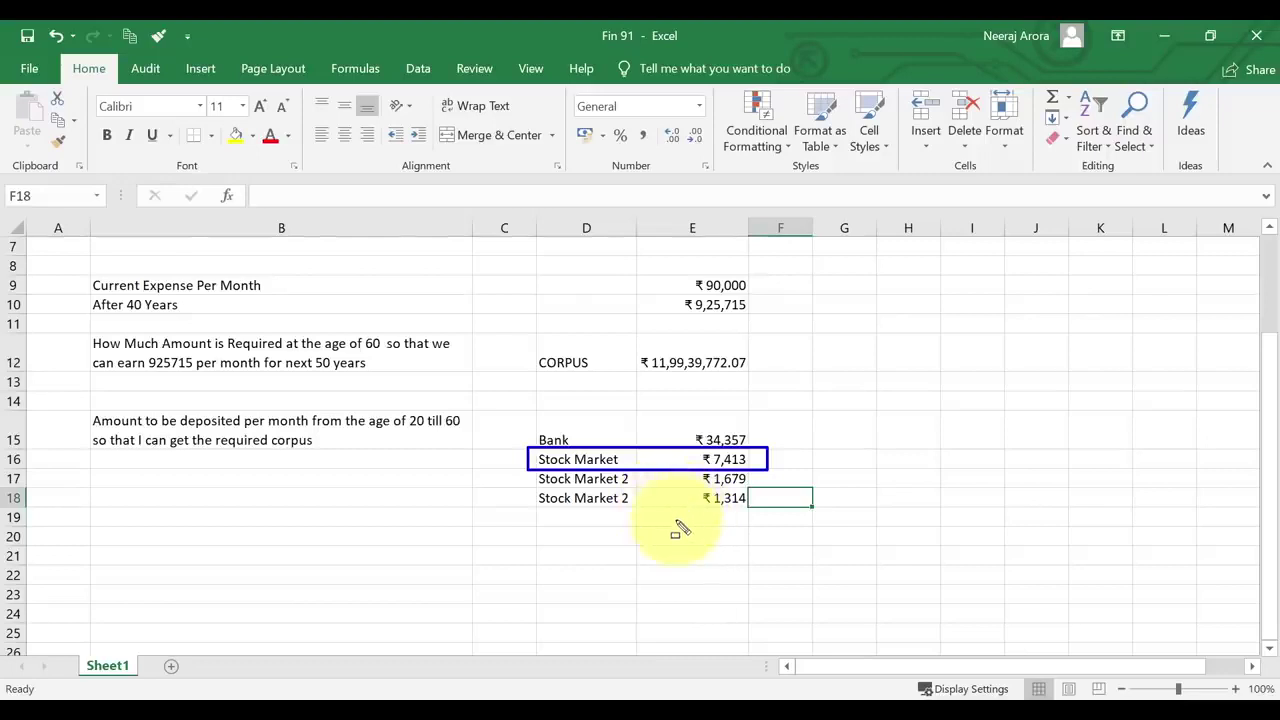
# Set the current expense per month in E9 to 50000.
pyautogui.click(720, 286)
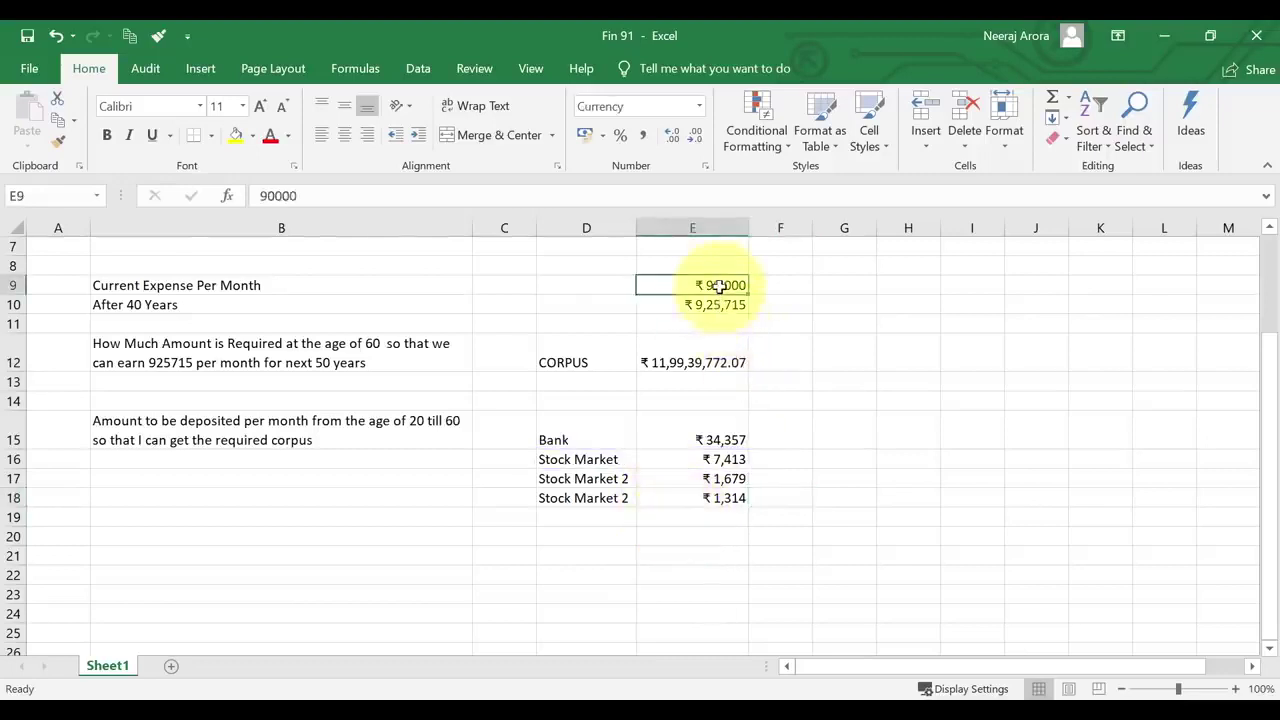
pyautogui.write('505')
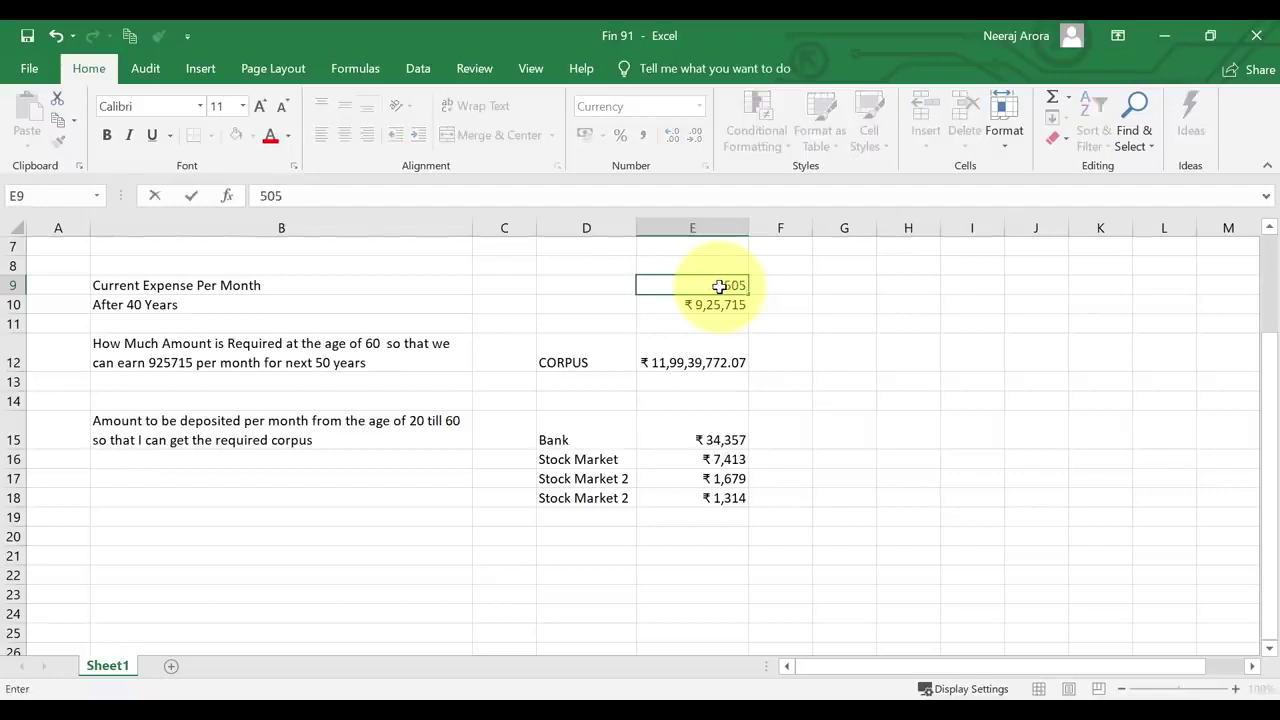
pyautogui.press('BackSpace')
pyautogui.press('Return')
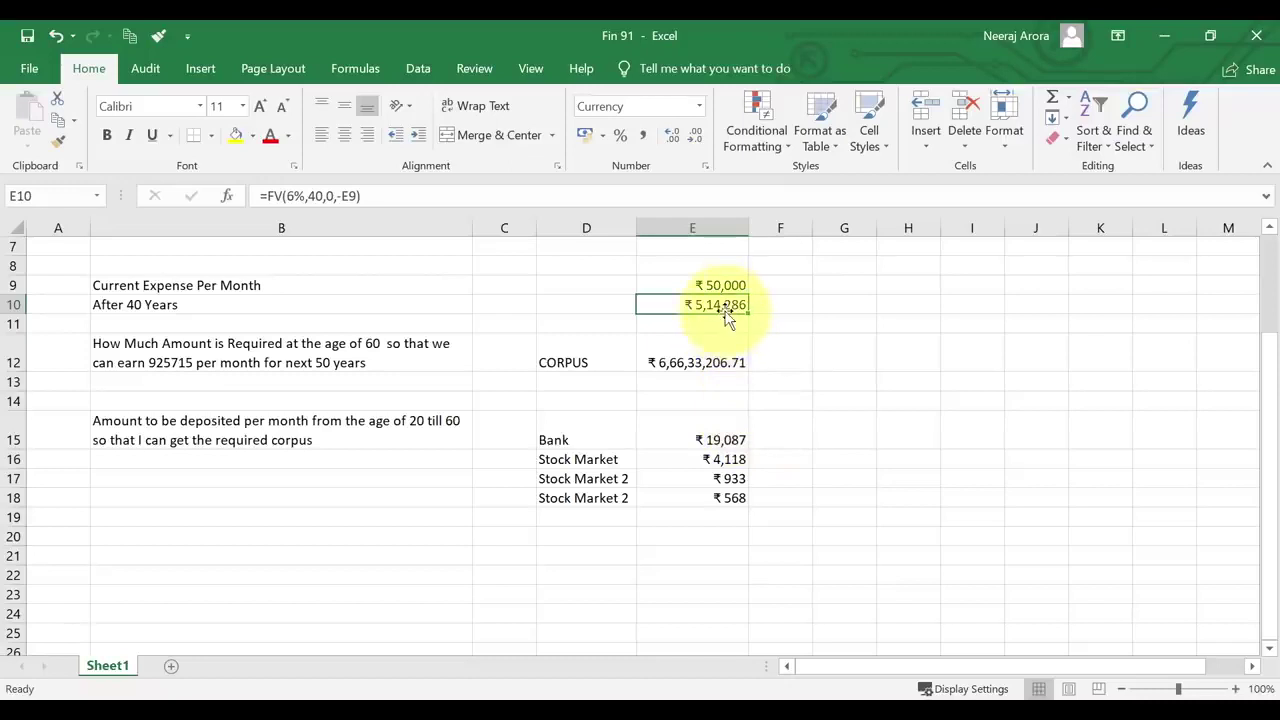
# Inspect the corpus formula in E12 and the monthly deposit formulas in E15:E17 for the new expense.
pyautogui.click(698, 357)
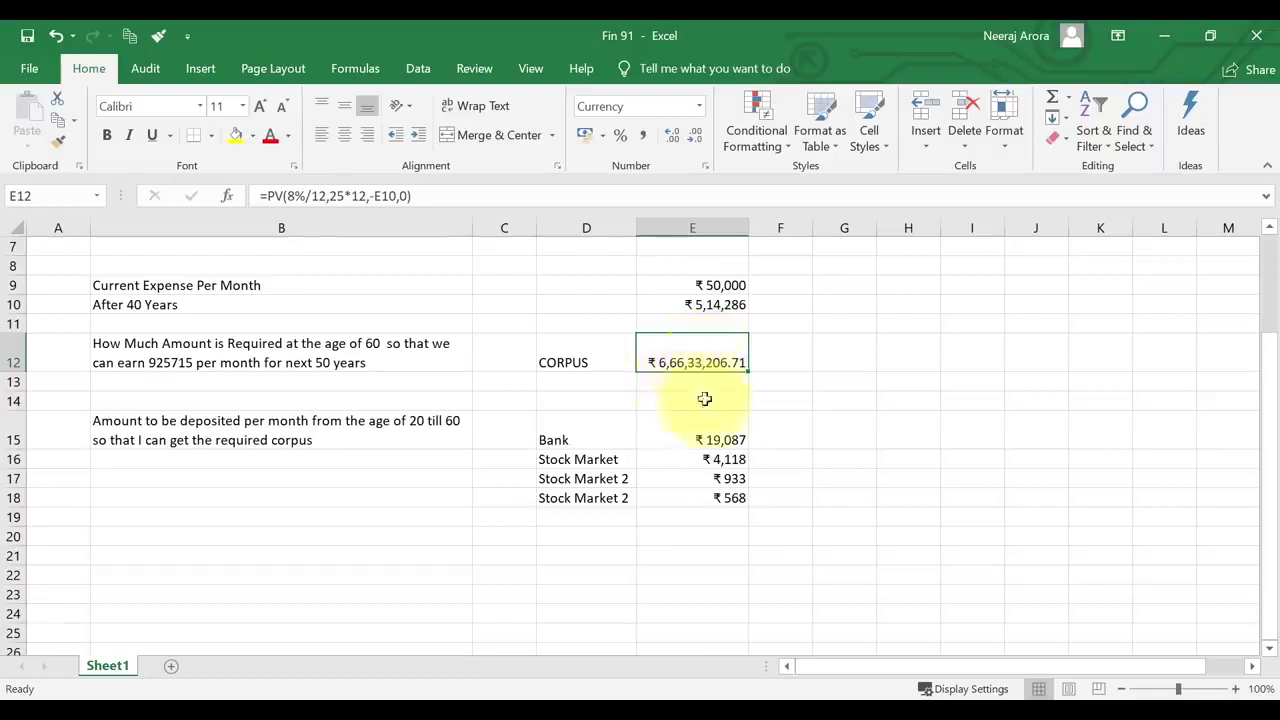
pyautogui.click(702, 434)
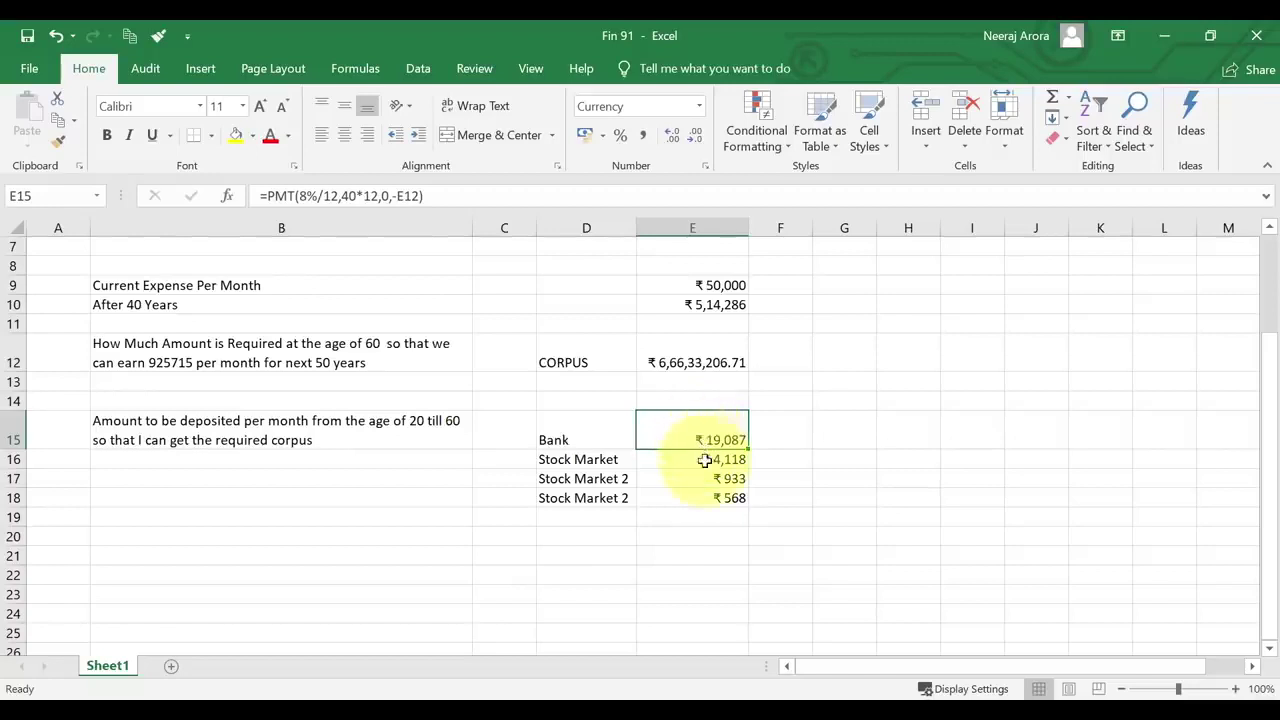
pyautogui.click(701, 459)
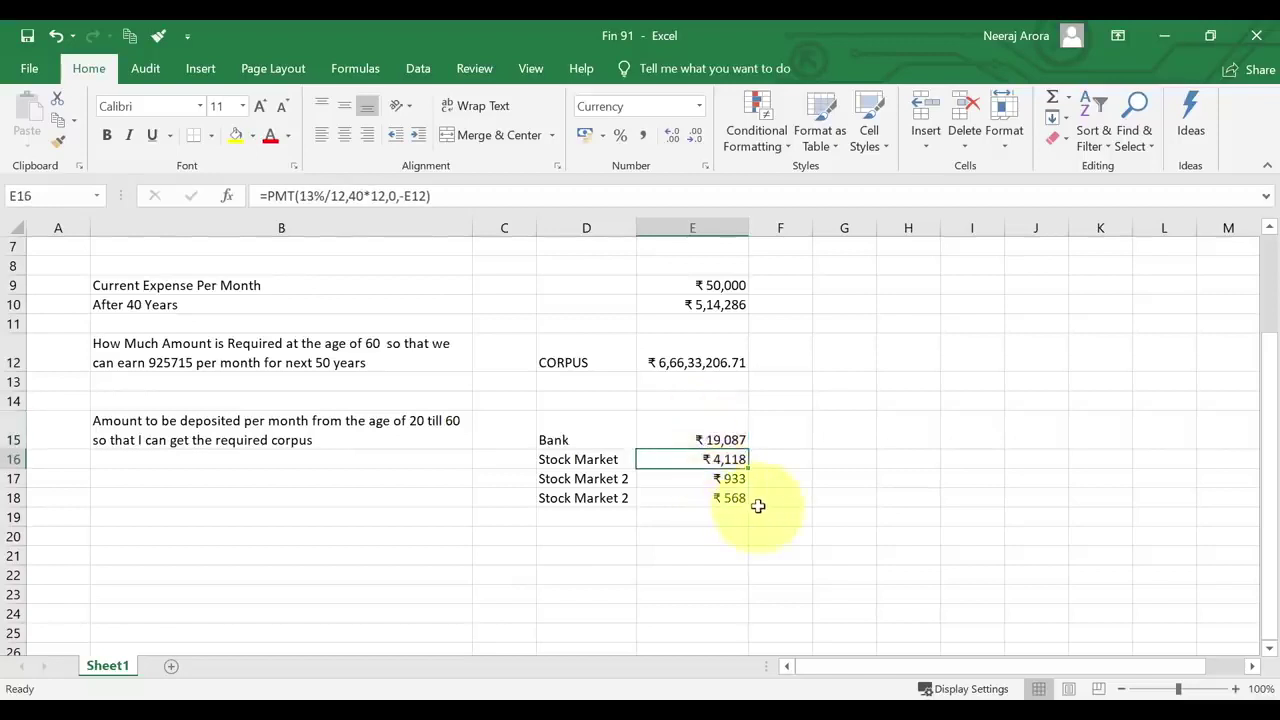
pyautogui.click(704, 358)
pyautogui.click(716, 480)
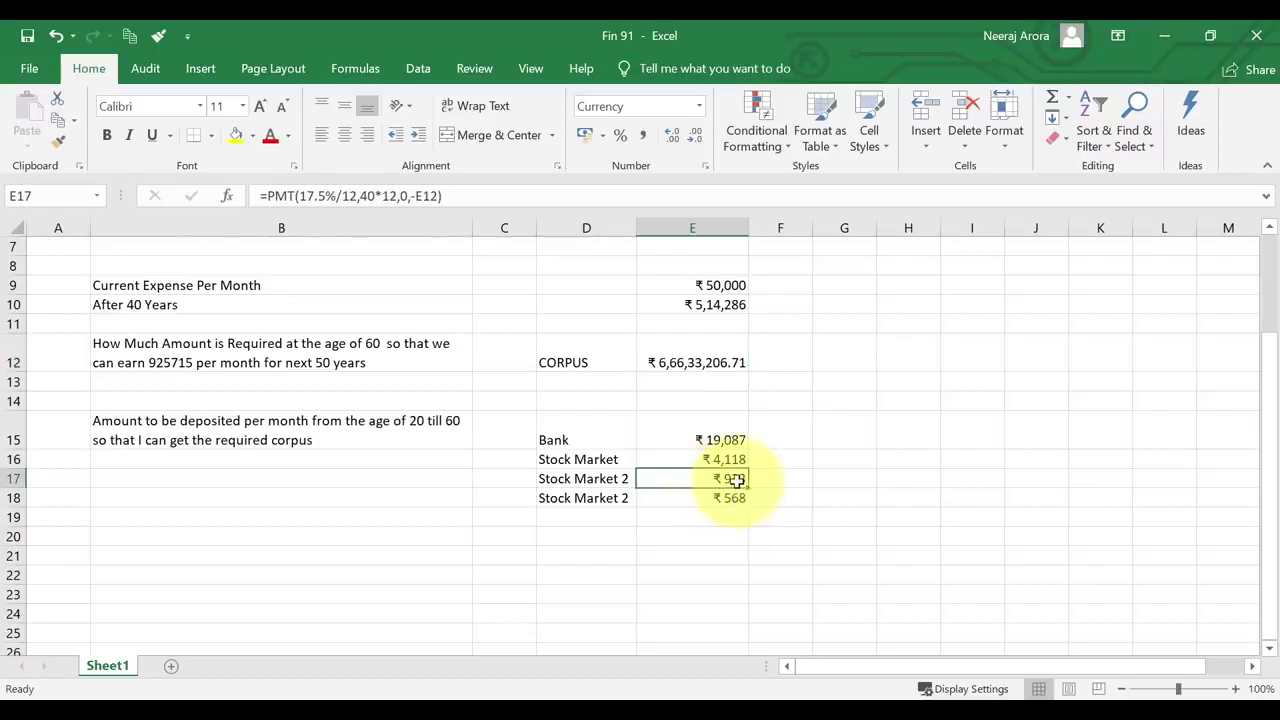
pyautogui.click(706, 364)
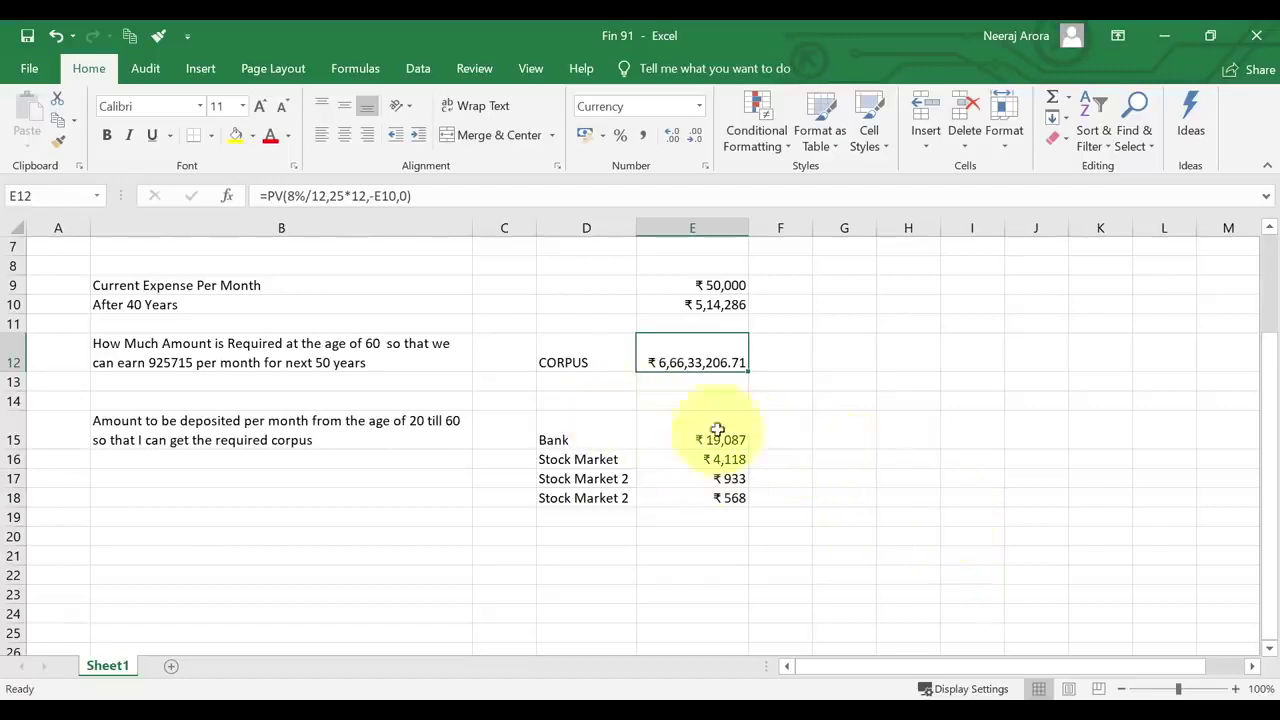
# Trace the calculation from the monthly expenses in E9:E10 through the corpus in E12 to the deposit options in D15:E18.
pyautogui.moveTo(651, 273); pyautogui.dragTo(740, 286)
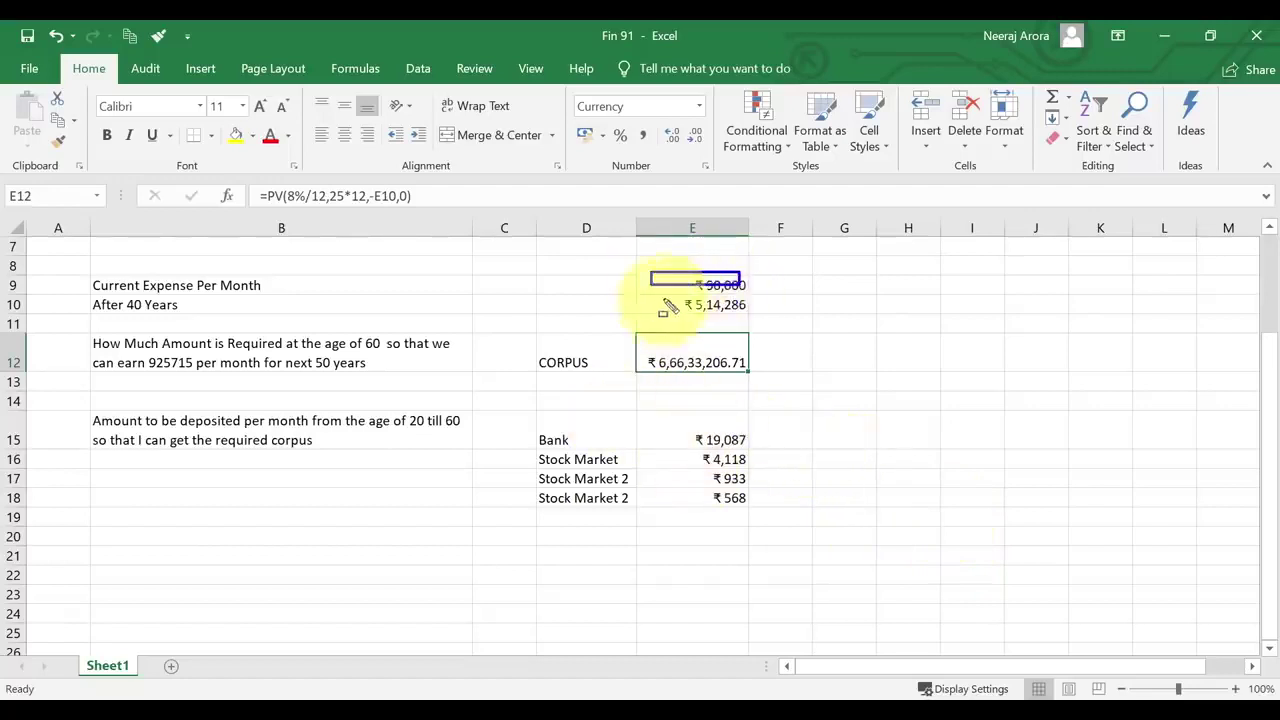
pyautogui.moveTo(662, 298); pyautogui.dragTo(800, 322)
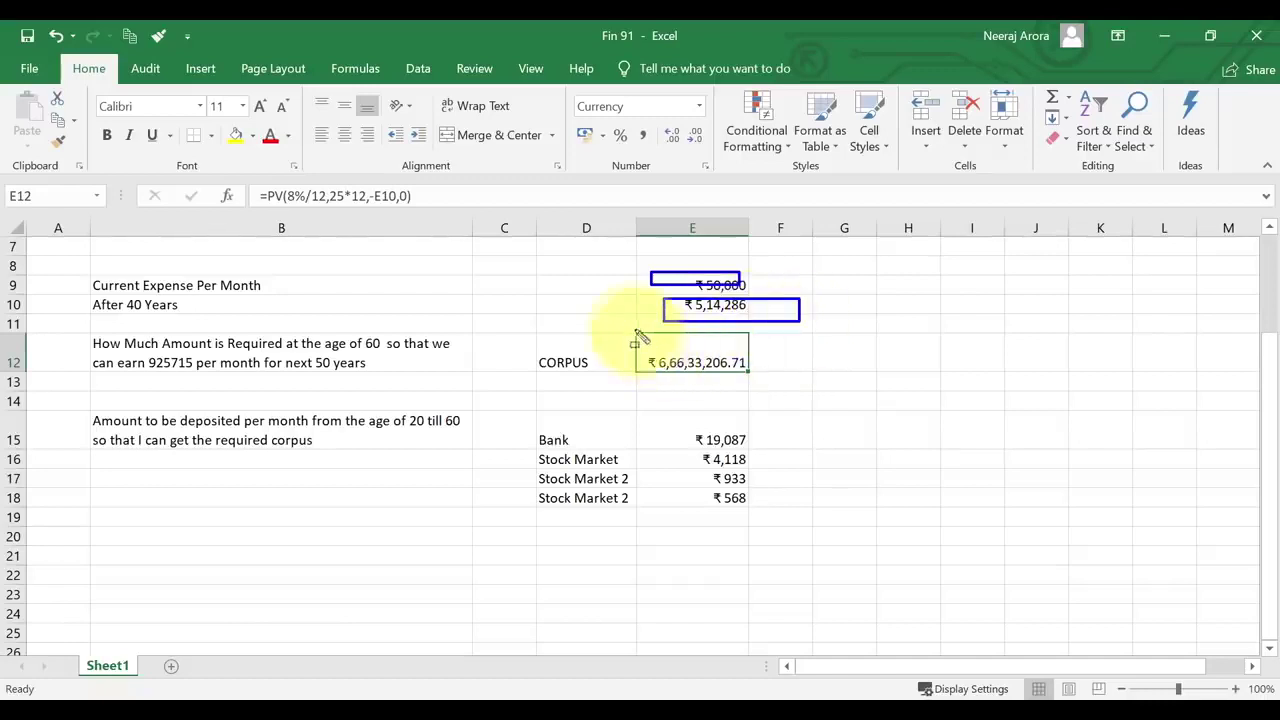
pyautogui.moveTo(615, 320); pyautogui.dragTo(792, 387)
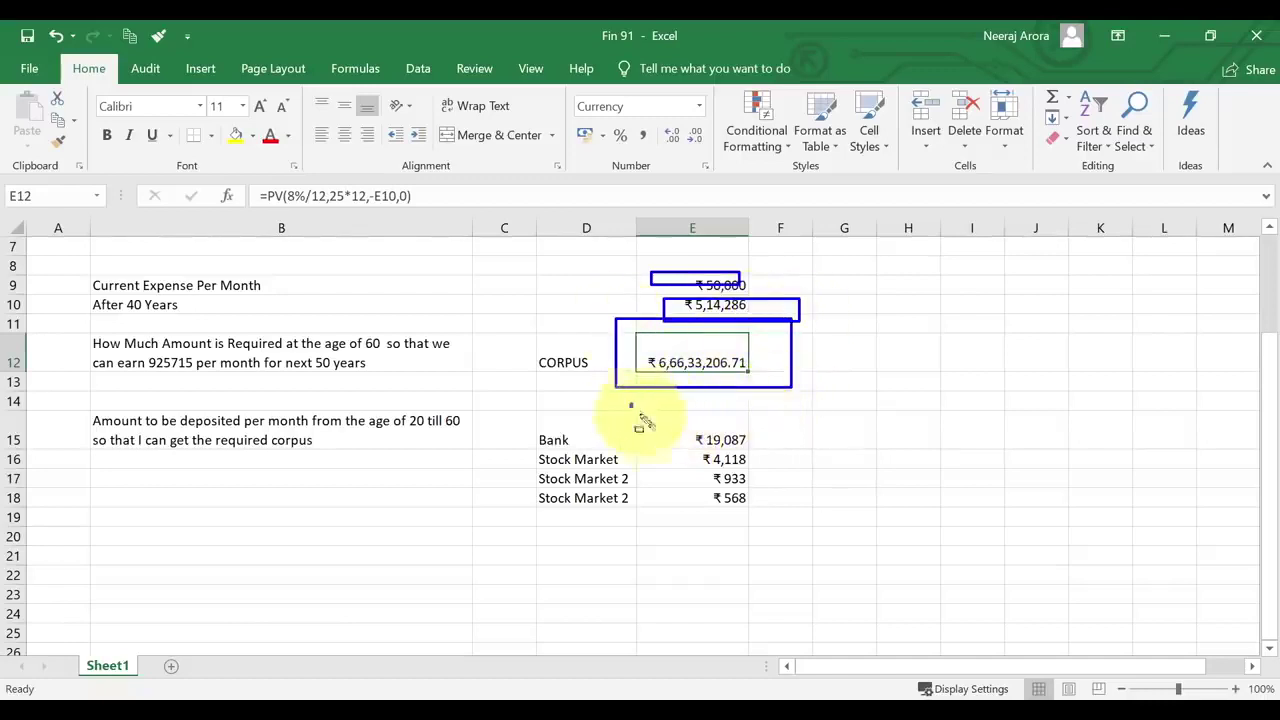
pyautogui.moveTo(630, 404); pyautogui.dragTo(781, 575)
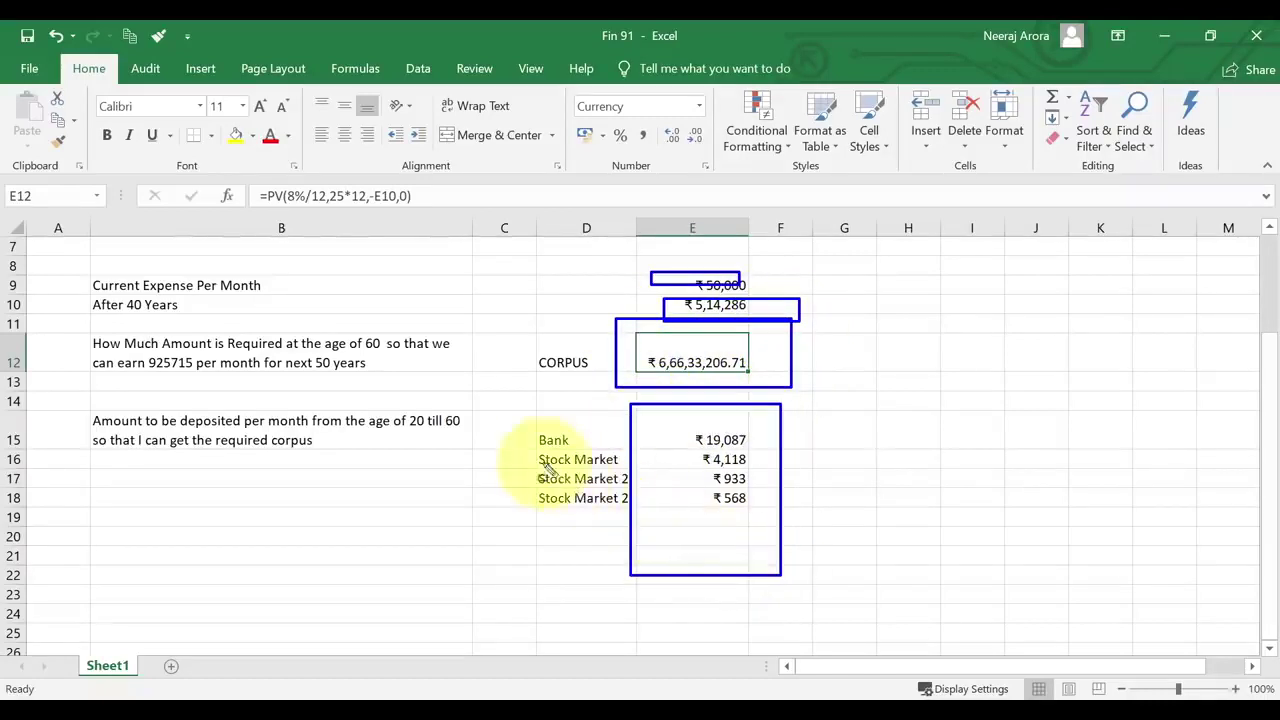
pyautogui.moveTo(523, 450); pyautogui.dragTo(638, 468)
pyautogui.moveTo(507, 469); pyautogui.dragTo(647, 527)
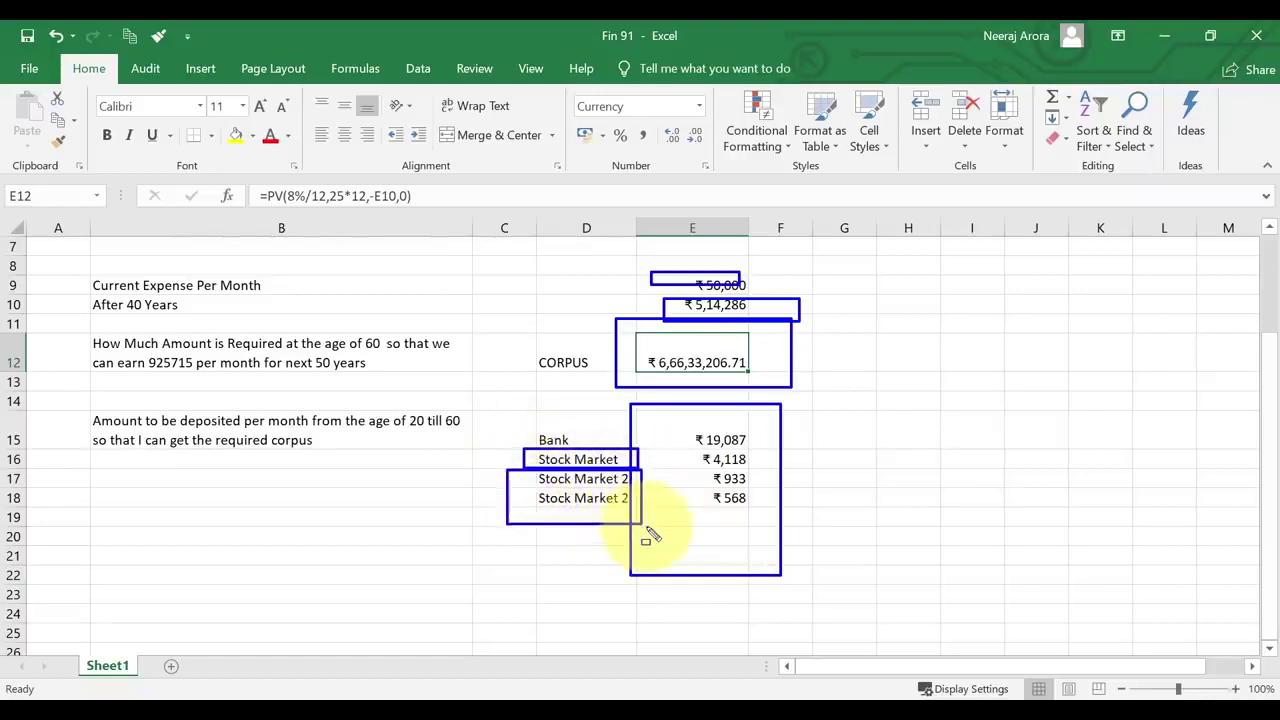
pyautogui.moveTo(657, 409); pyautogui.dragTo(758, 545)
pyautogui.press('Escape')
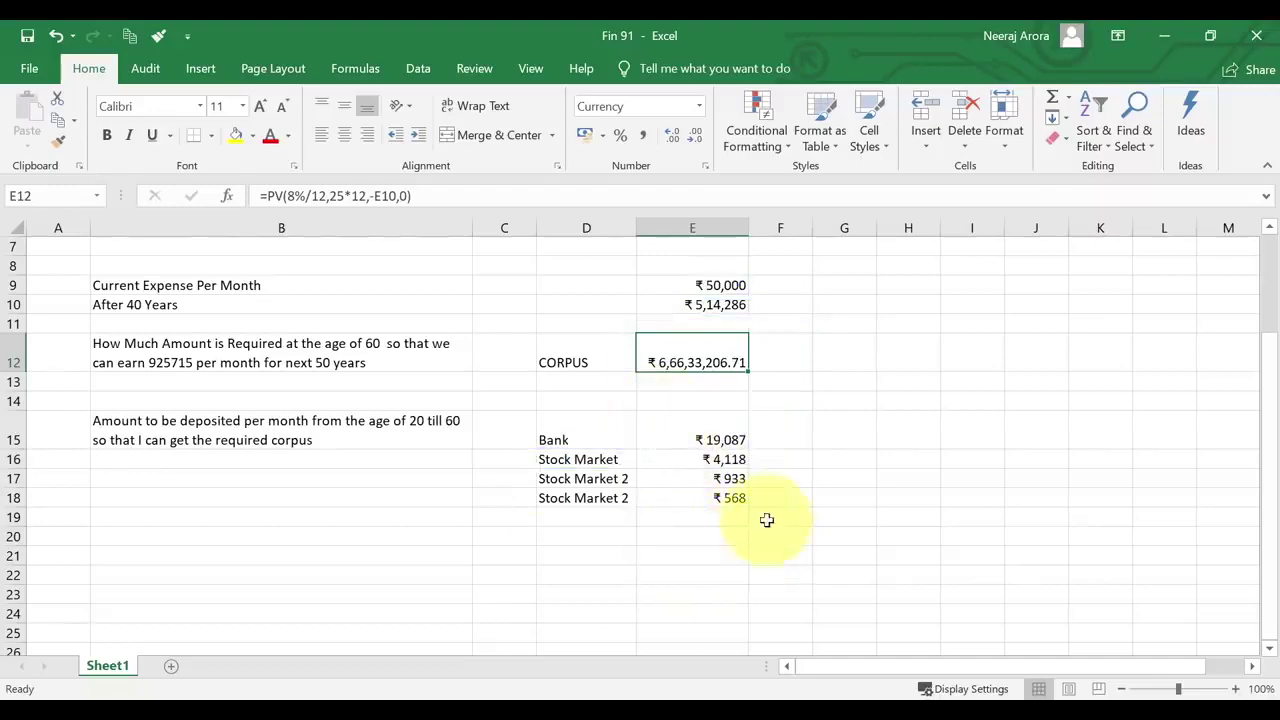
# Review the whole retirement plan, focusing on the expenses in E9:E10 and the year counts in D4 and D6.
pyautogui.scroll(2, 738, 495)
pyautogui.scroll(-4, 738, 484)
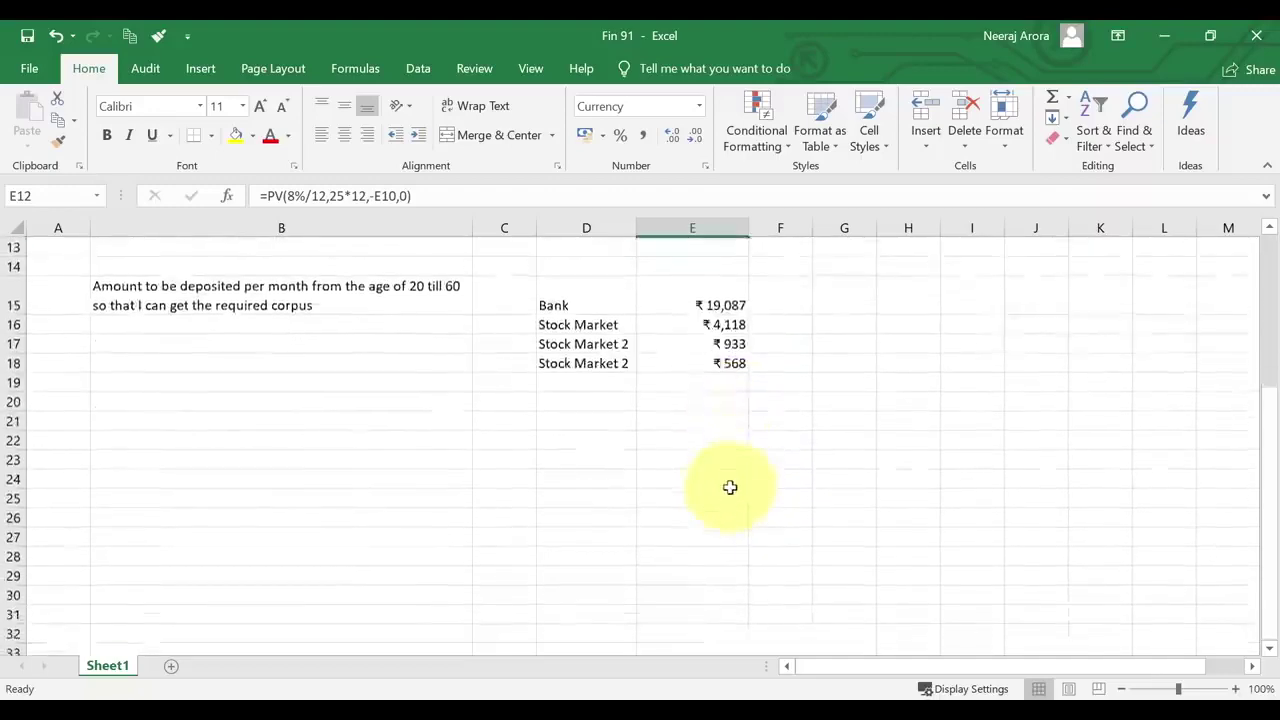
pyautogui.scroll(5, 731, 486)
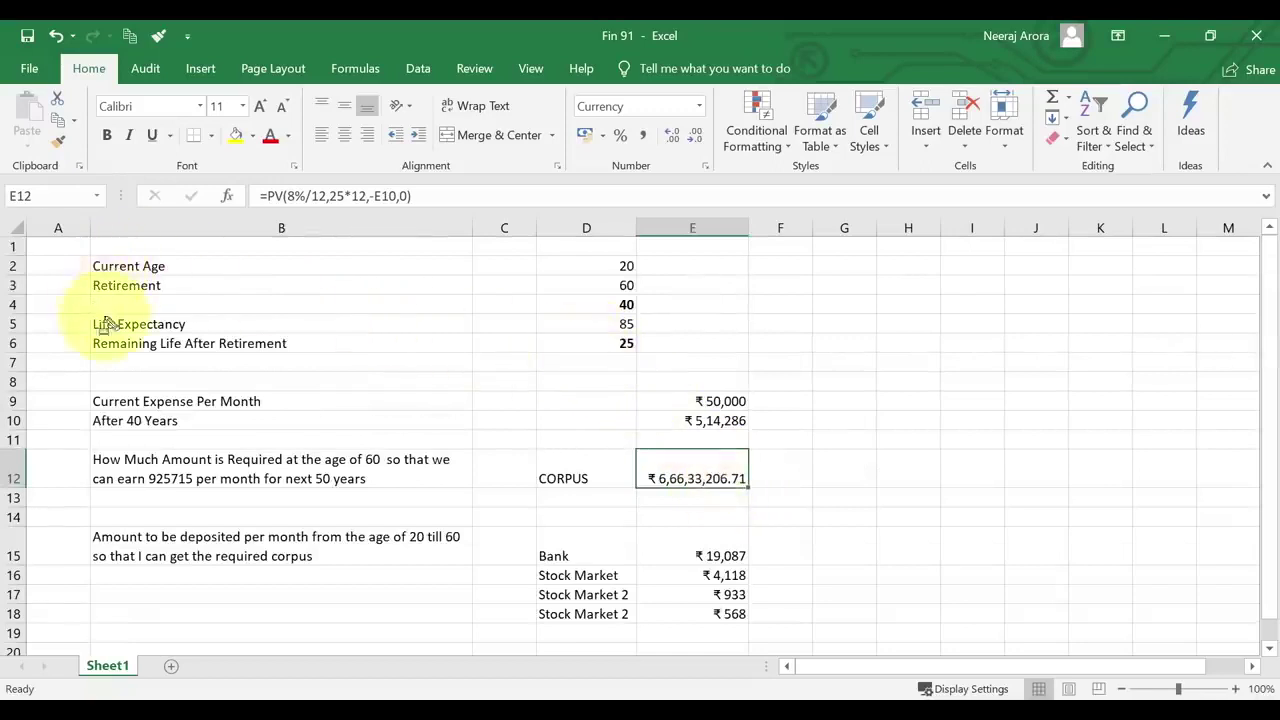
pyautogui.moveTo(67, 247)
pyautogui.mouseDown()
pyautogui.moveTo(480, 437)
pyautogui.moveTo(822, 632)
pyautogui.moveTo(794, 634)
pyautogui.moveTo(813, 630)
pyautogui.mouseUp()
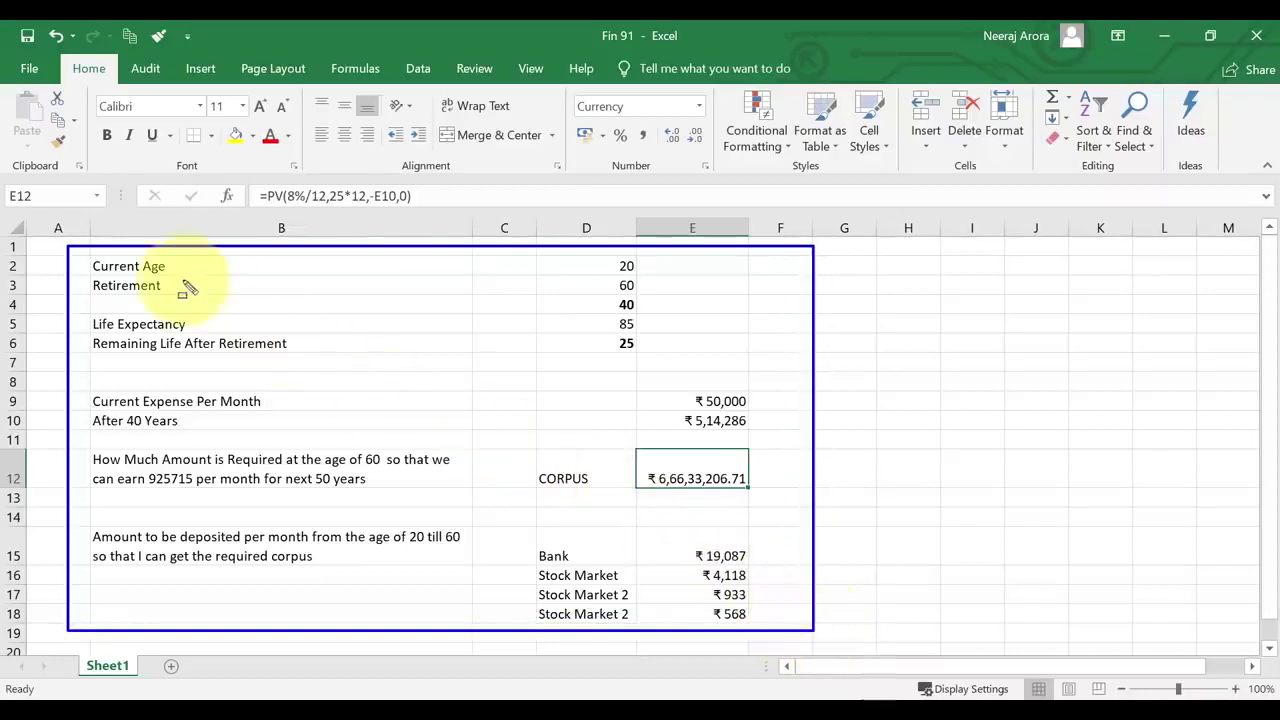
pyautogui.press('Escape')
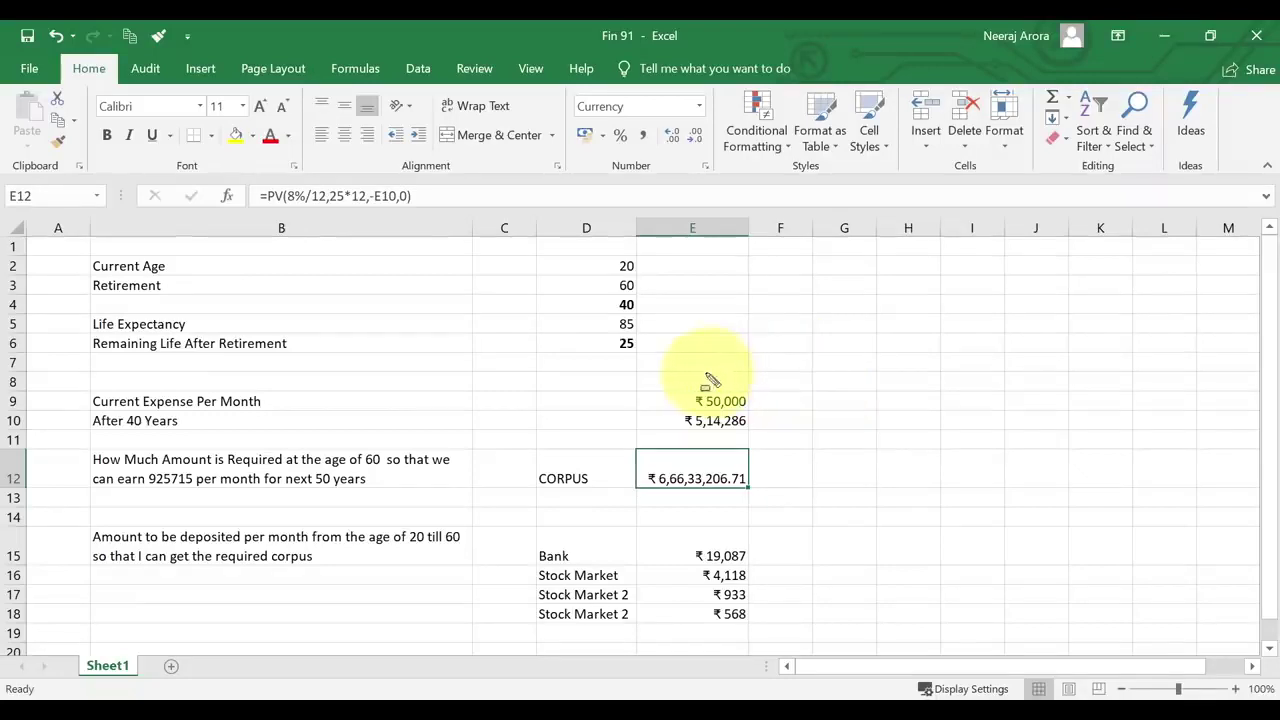
pyautogui.moveTo(640, 383); pyautogui.dragTo(783, 444)
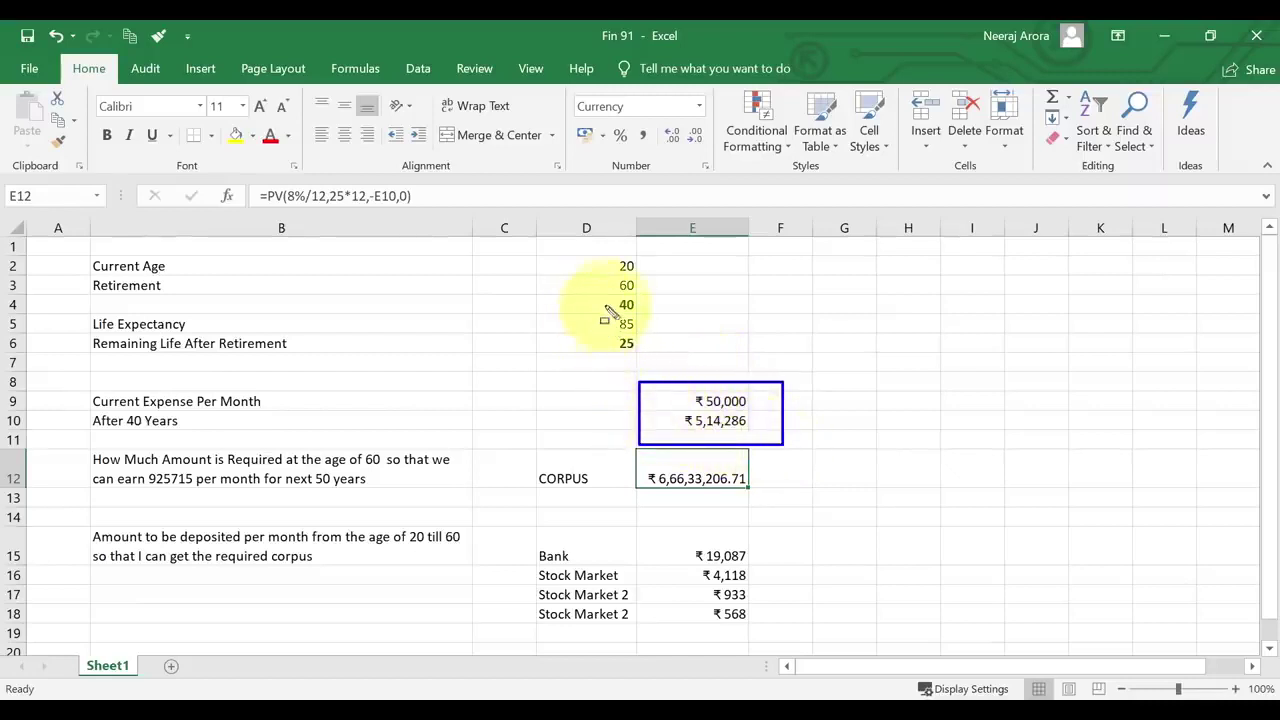
pyautogui.moveTo(643, 296); pyautogui.dragTo(641, 294)
pyautogui.moveTo(594, 332); pyautogui.dragTo(646, 356)
pyautogui.press('Escape')
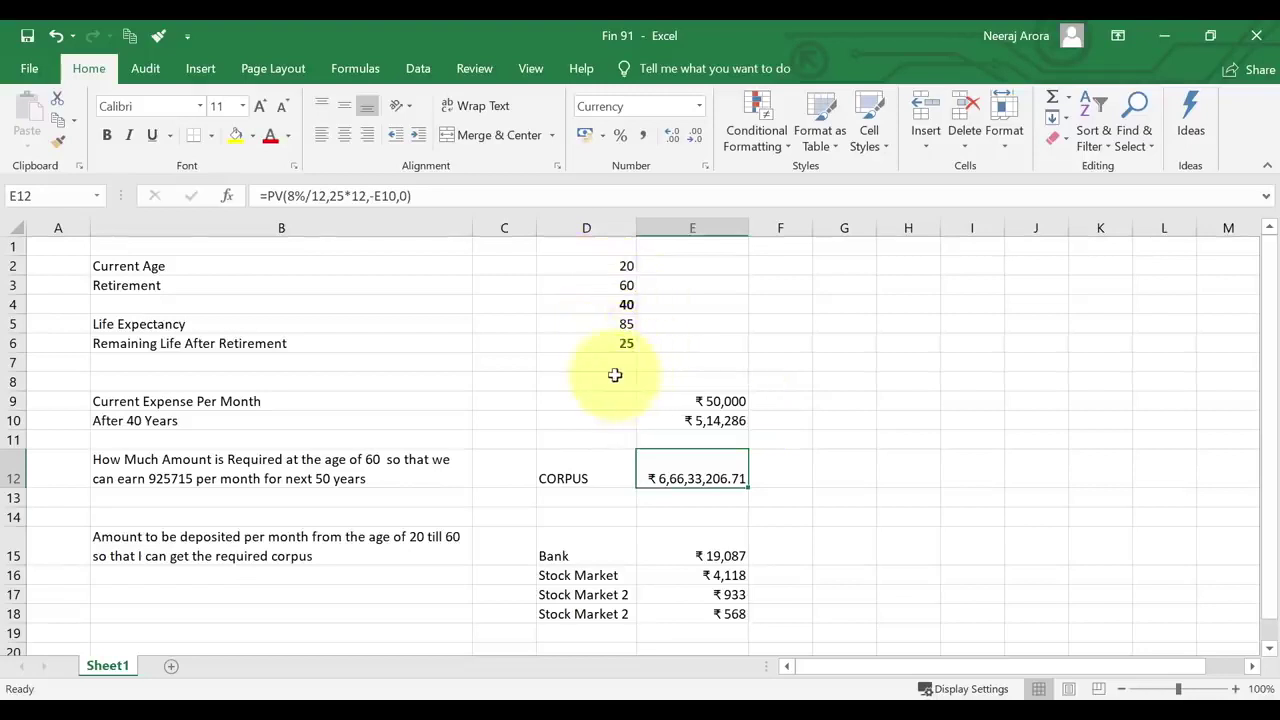